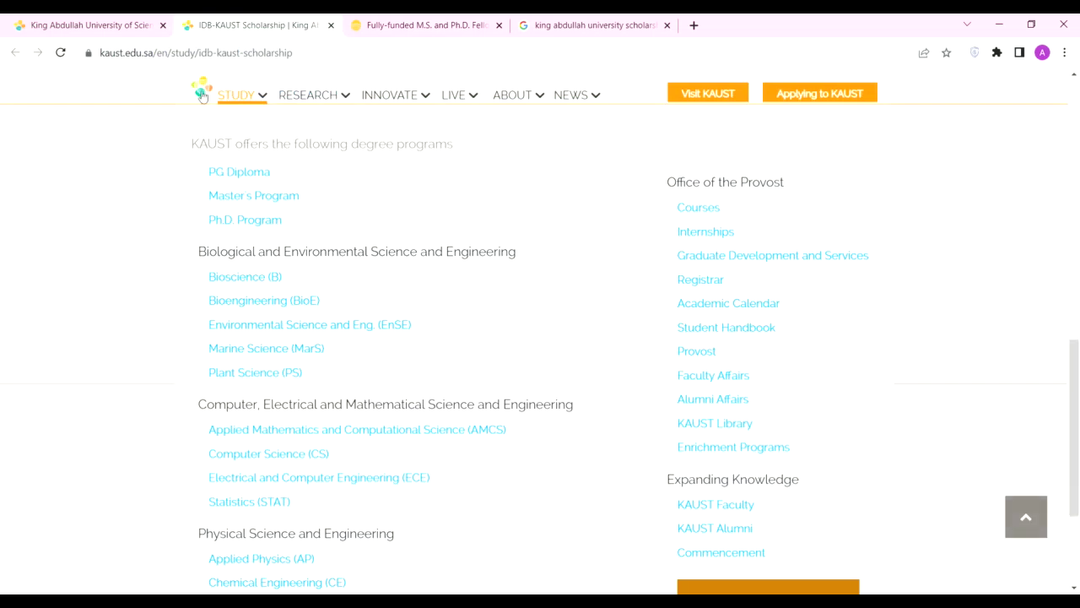
Step: Go to the KAUST Study page from the top navigation bar
left_click(245, 103)
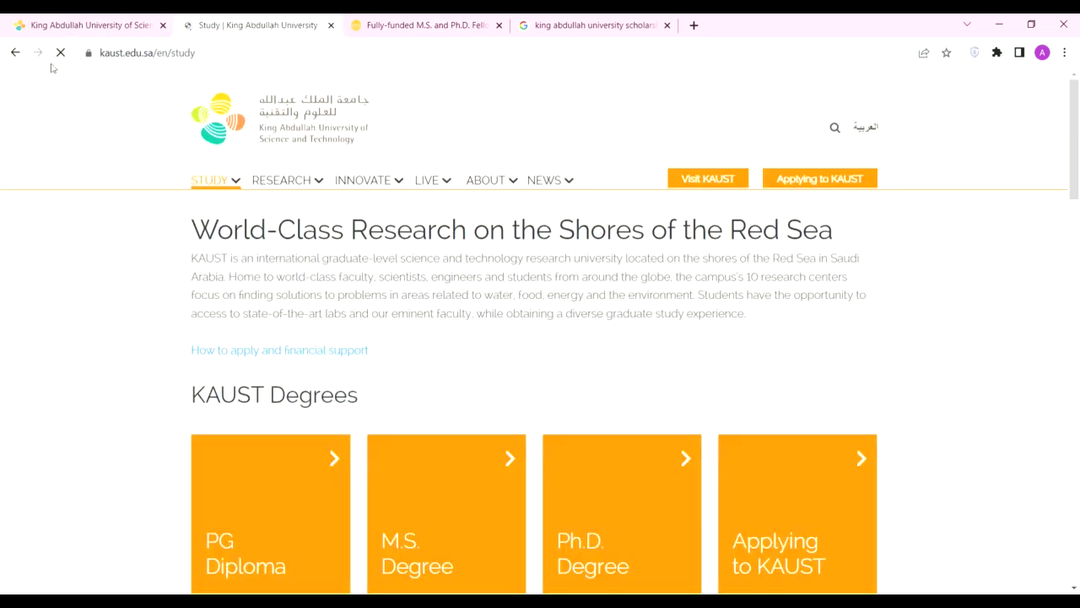
Step: Review the IDB-KAUST Joint PhD Scholarship page, then switch to the KAUST Fellowship tab
left_click(15, 52)
scroll(306, 248, "down", 2)
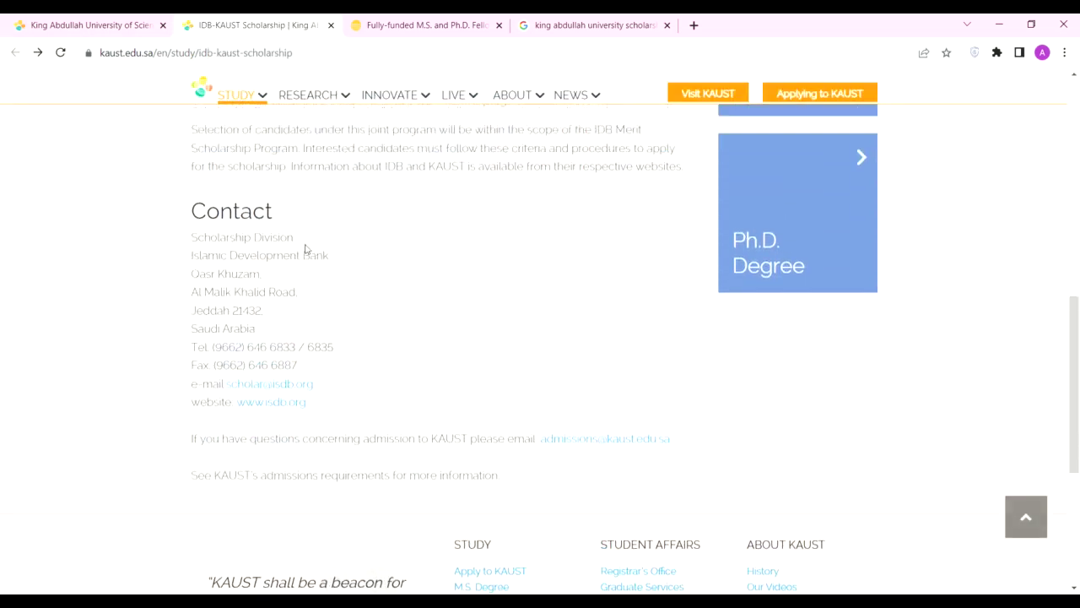
scroll(341, 279, "up", 10)
scroll(275, 309, "down", 5)
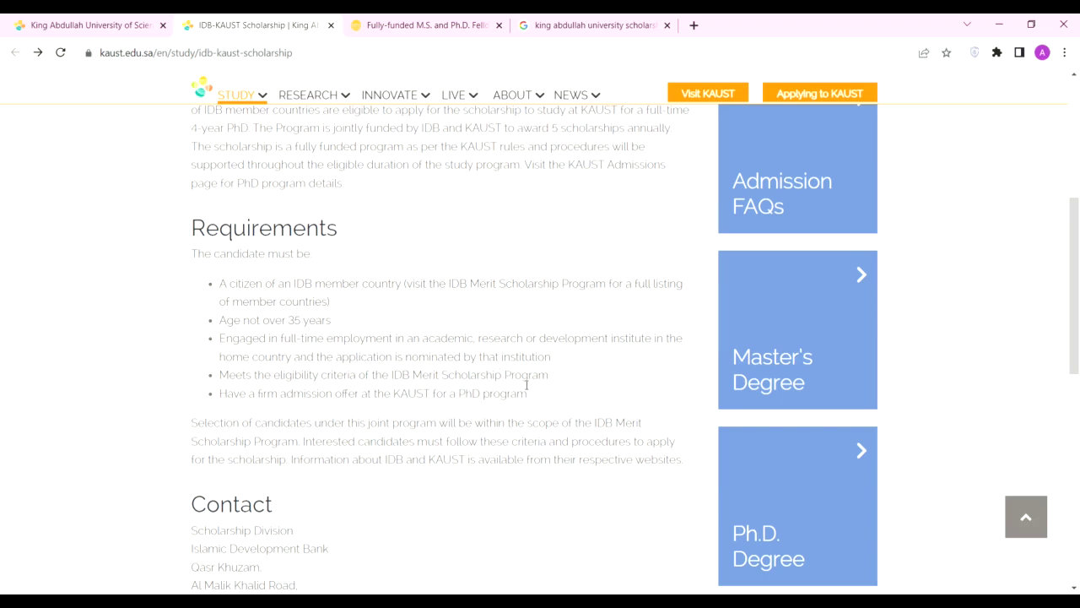
scroll(231, 349, "up", 5)
left_click_drag(339, 257, 645, 255)
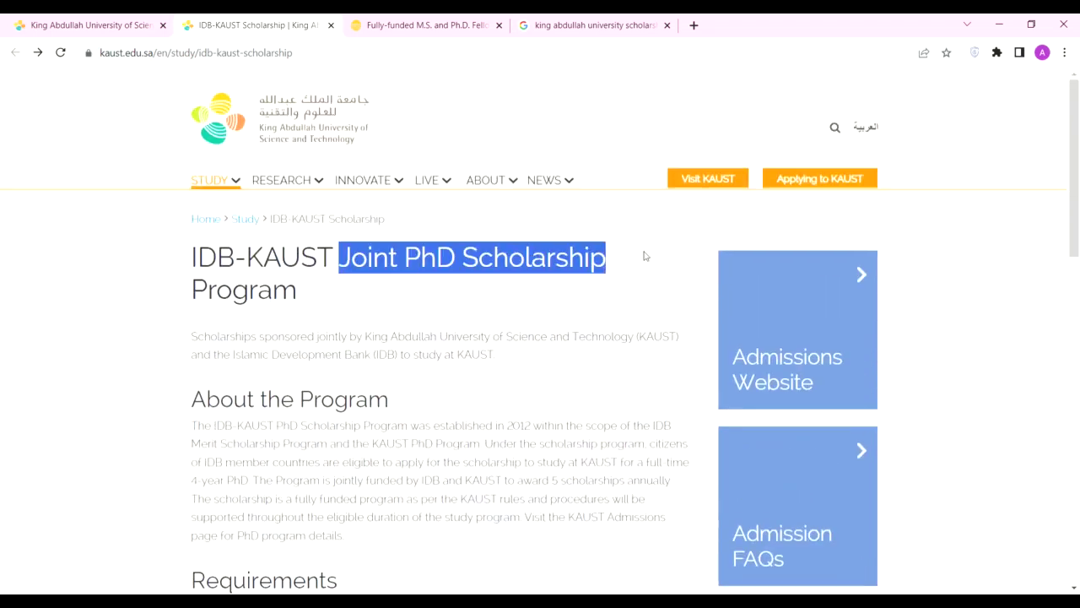
left_click(428, 295)
left_click_drag(188, 217, 329, 297)
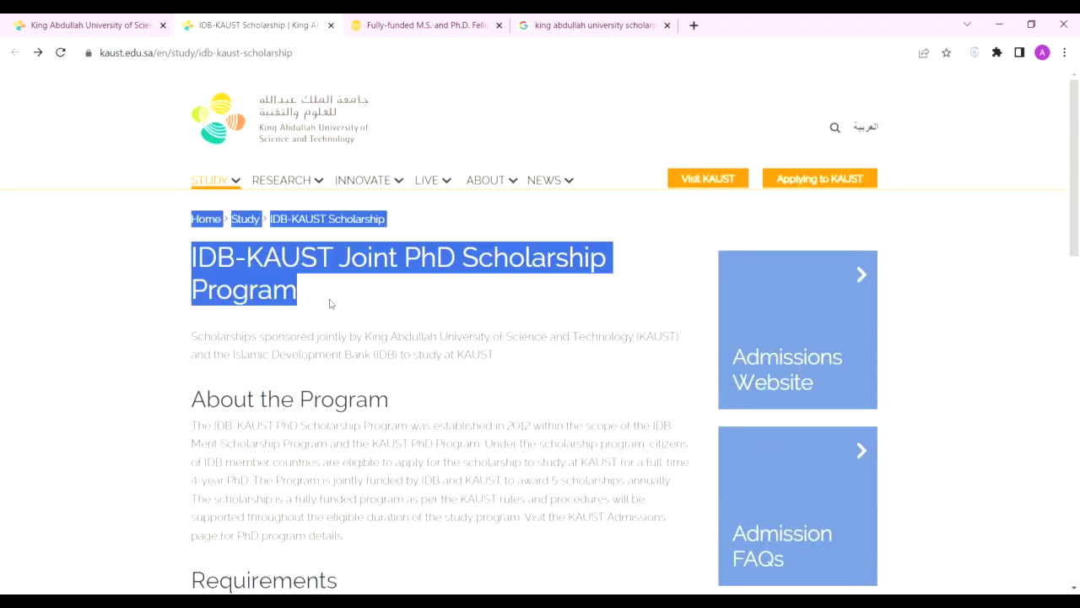
left_click(326, 295)
left_click(420, 23)
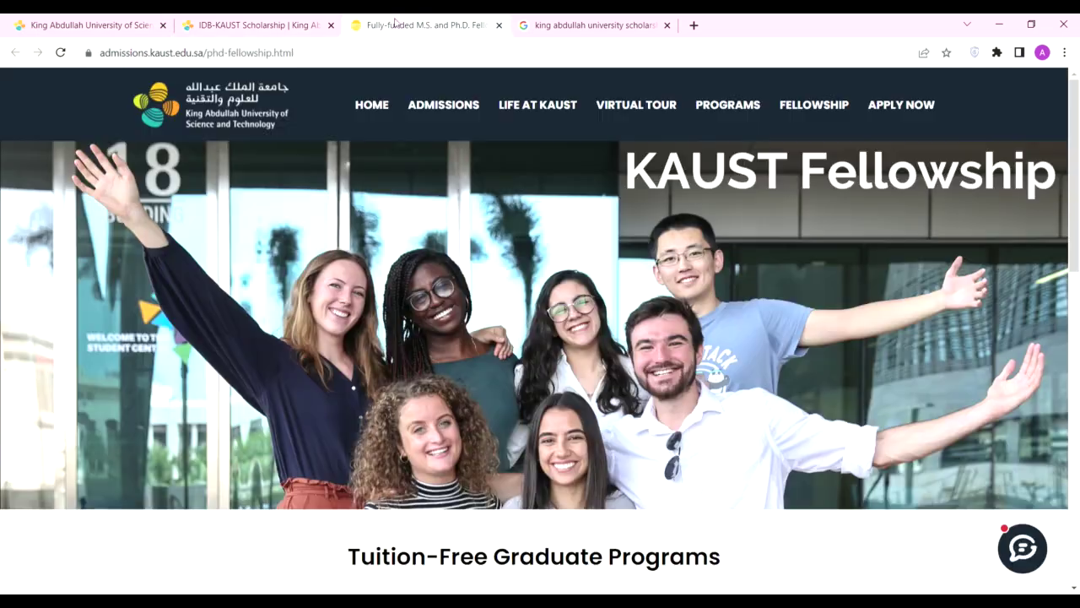
Step: Skim the Fellowship page, then search Google for king abdullah university of science and technology
scroll(493, 331, "down", 1)
scroll(493, 331, "down", 3)
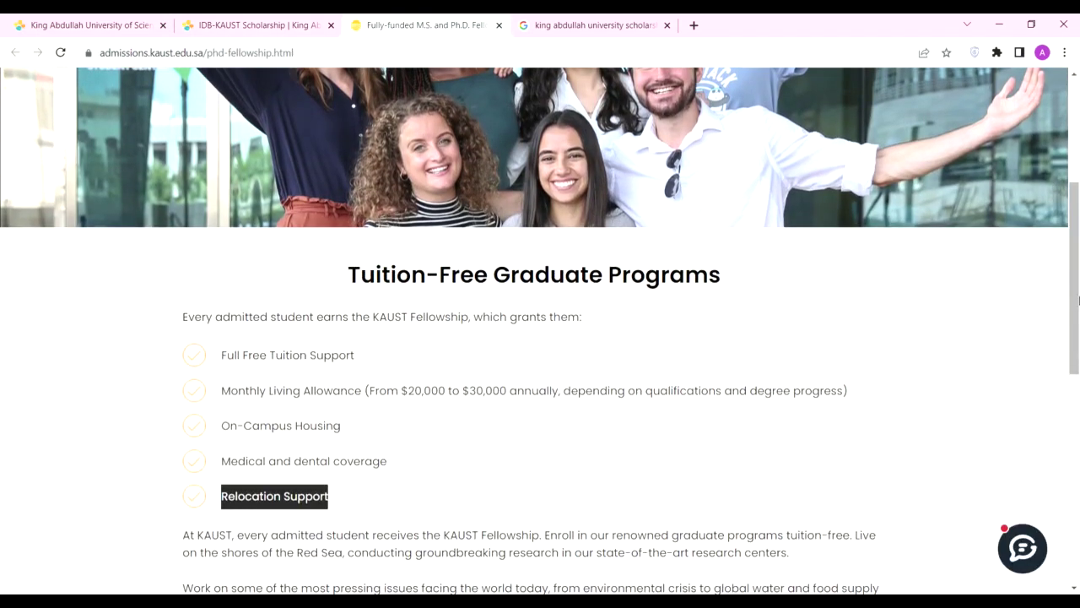
scroll(1055, 211, "up", 4)
scroll(1063, 172, "down", 5)
scroll(1067, 152, "up", 6)
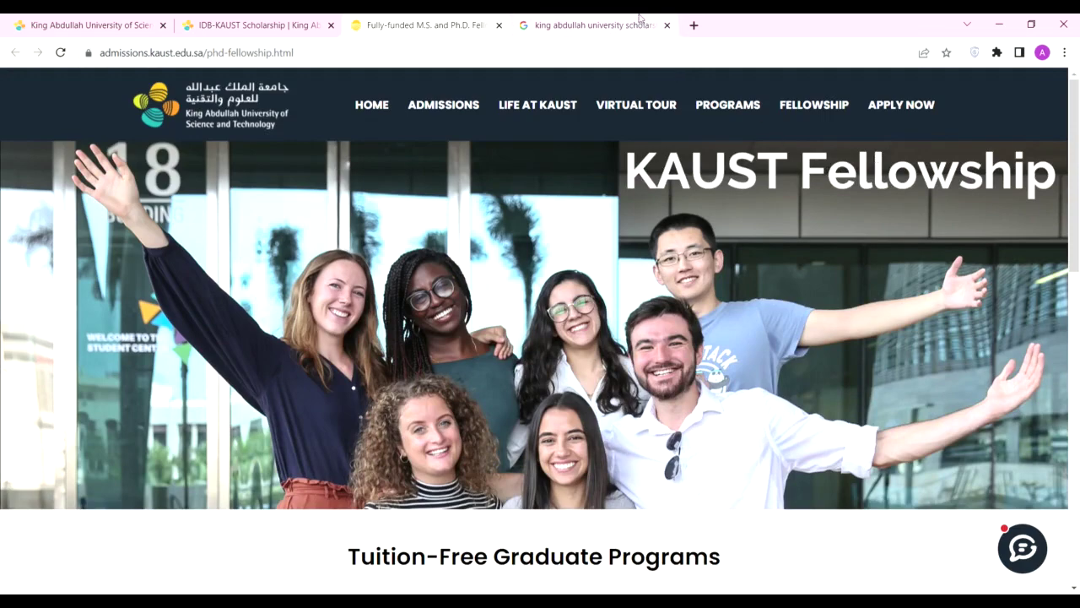
left_click(603, 25)
left_click_drag(317, 103, 263, 108)
type("of science and technology")
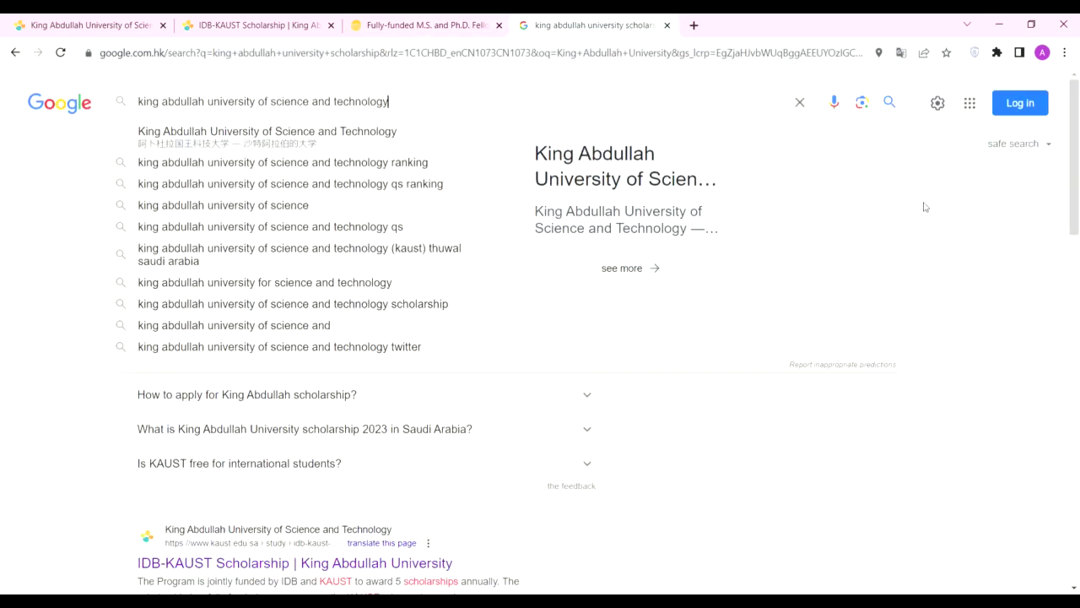
Step: Return to the KAUST Fellowship page and start an application with APPLY NOW
left_click(892, 117)
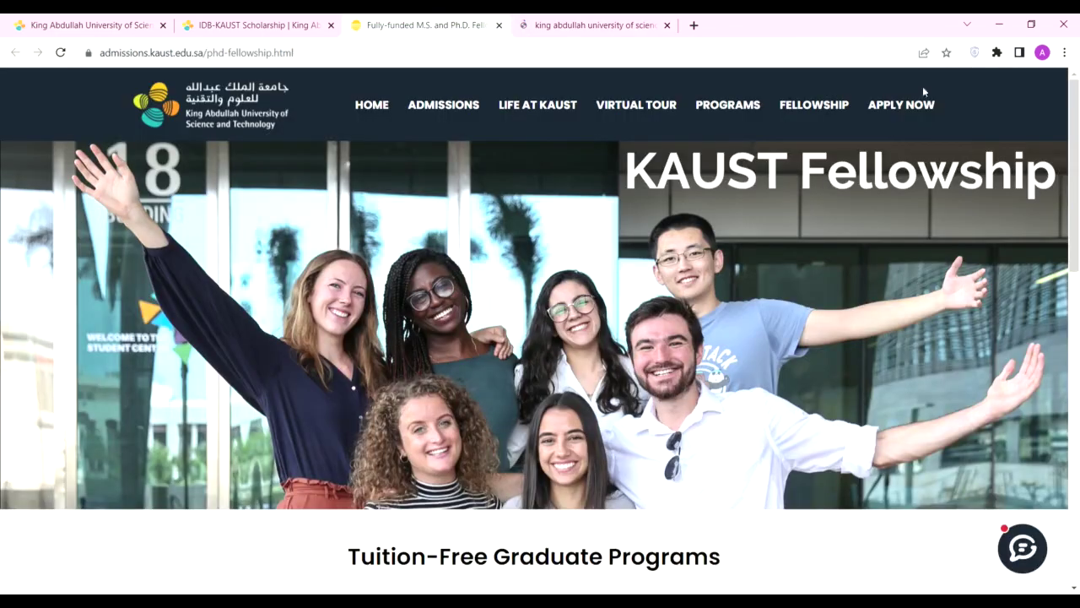
scroll(484, 399, "down", 3)
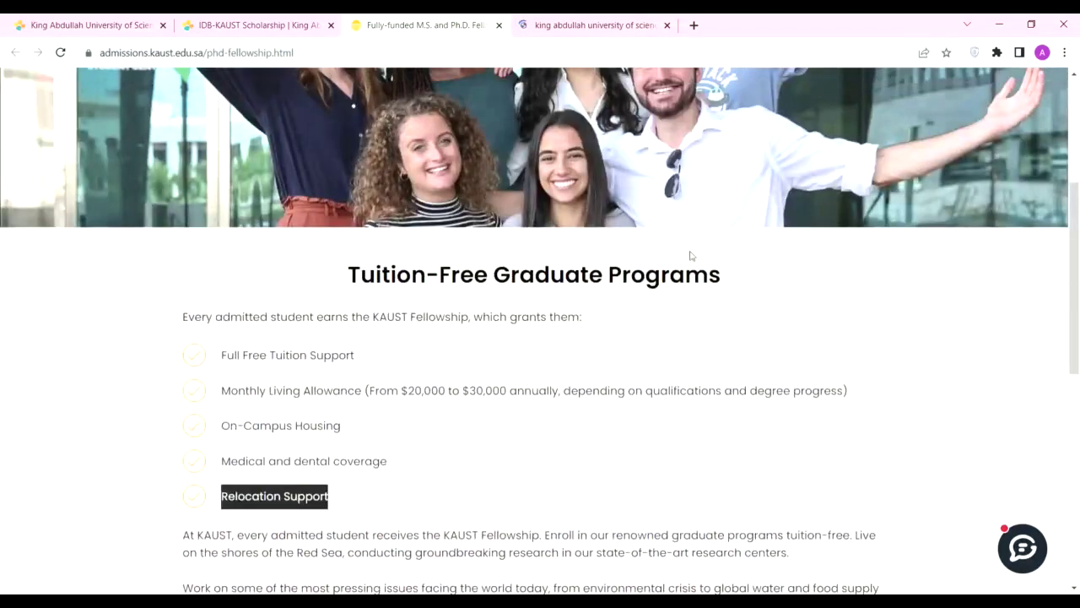
scroll(689, 253, "up", 3)
left_click(896, 104)
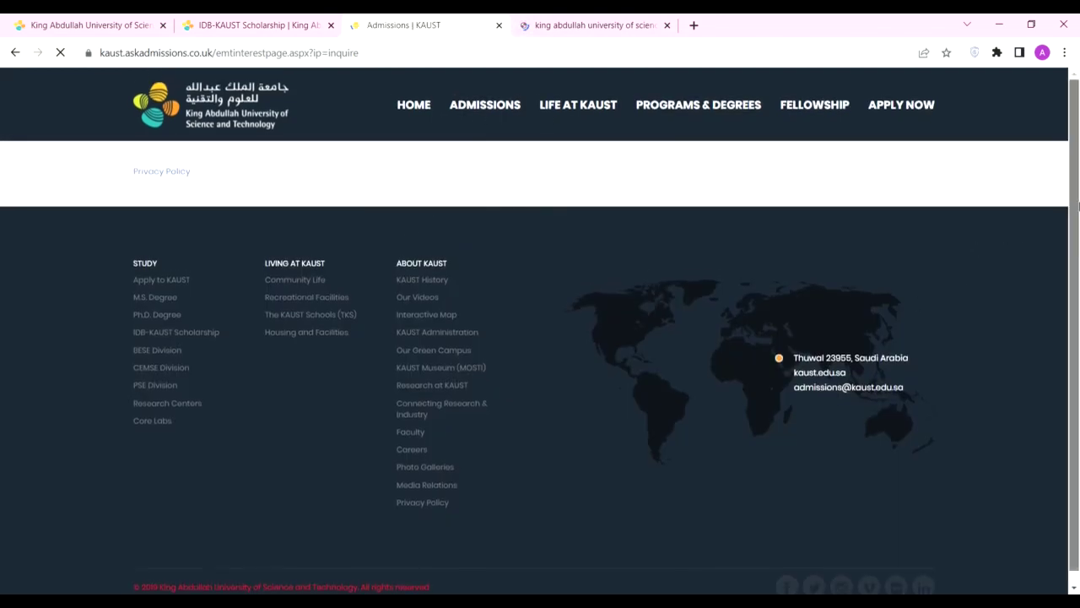
Step: Enter the applicant's last name and first name in the inquiry form
scroll(382, 294, "down", 1)
scroll(214, 181, "down", 2)
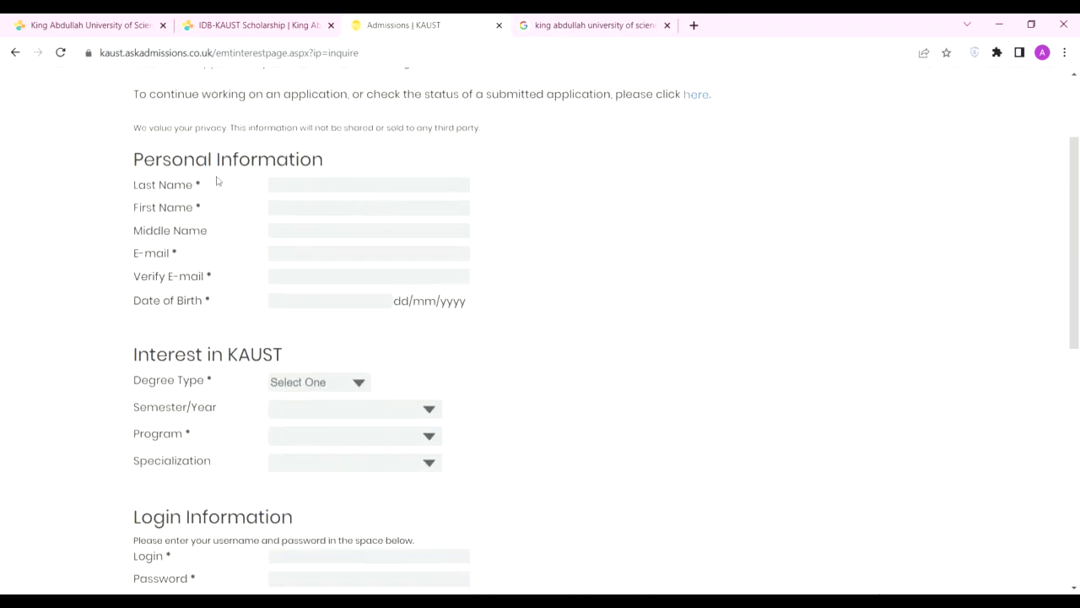
scroll(328, 231, "down", 3)
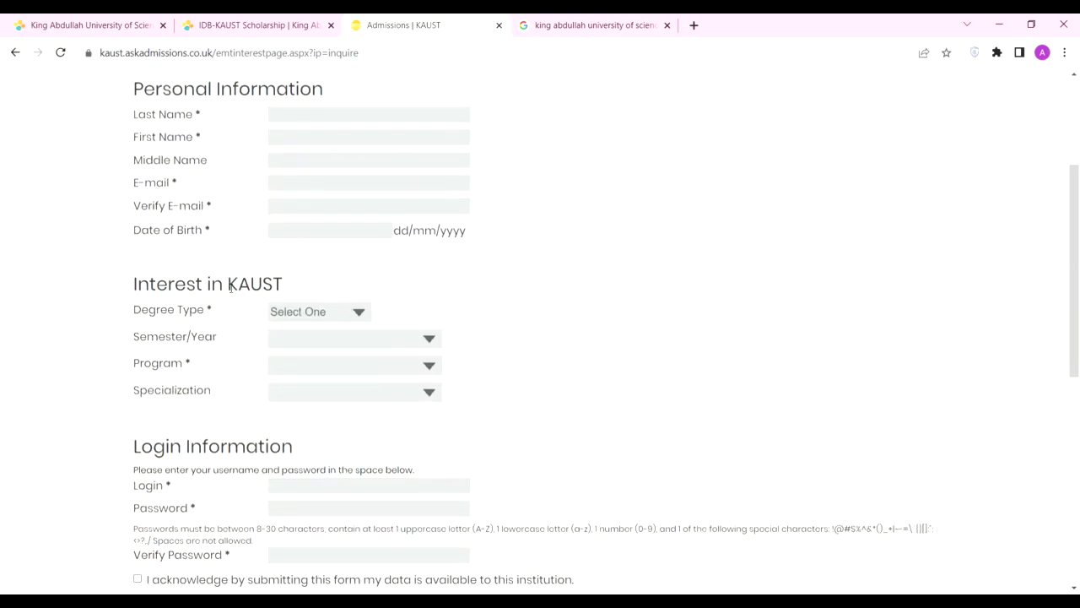
scroll(230, 287, "up", 5)
left_click(283, 328)
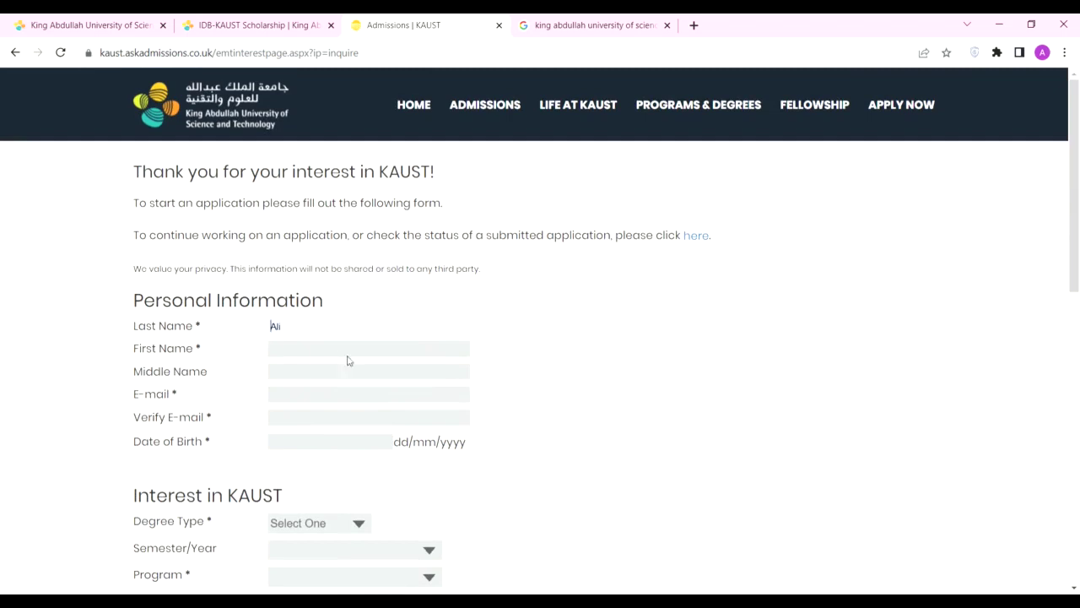
key("Tab")
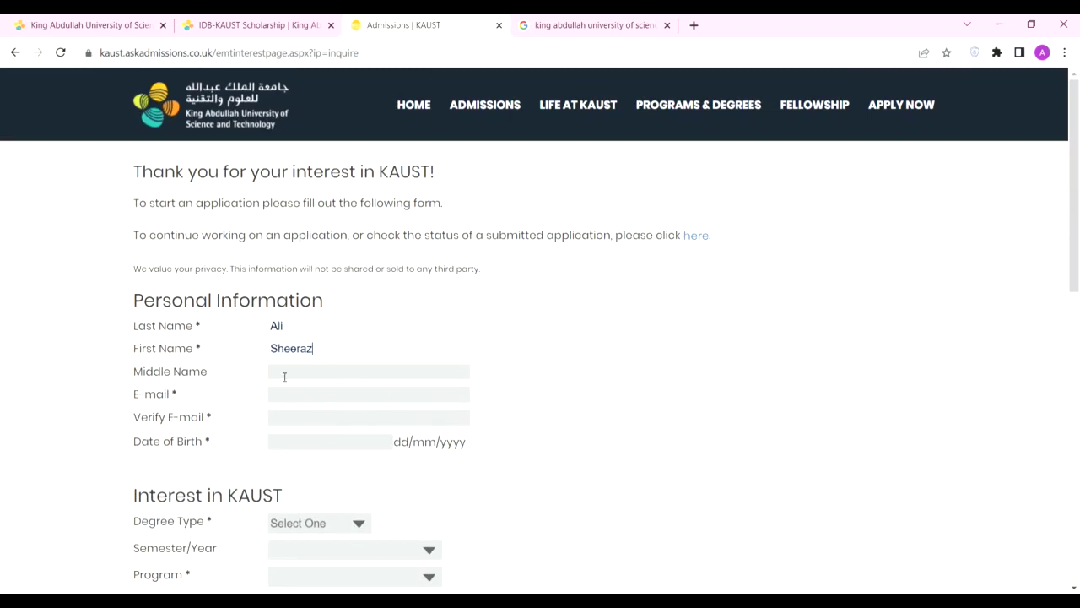
Step: Fill in the applicant's e-mail in E-mail and Verify E-mail, plus the date of birth
left_click(274, 397)
left_click_drag(411, 394, 179, 400)
key("ctrl+c")
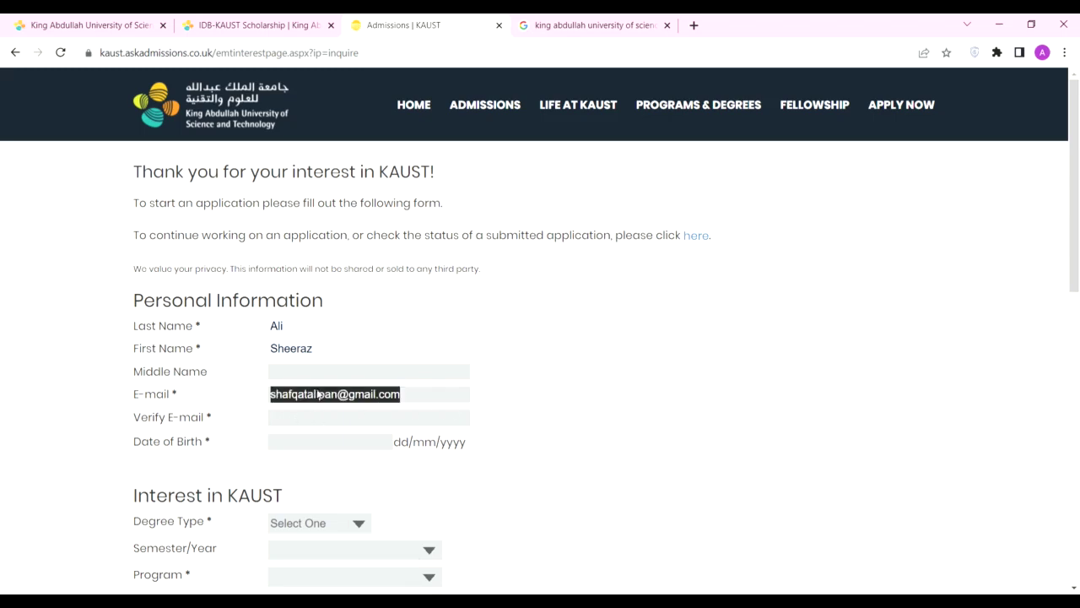
left_click(303, 418)
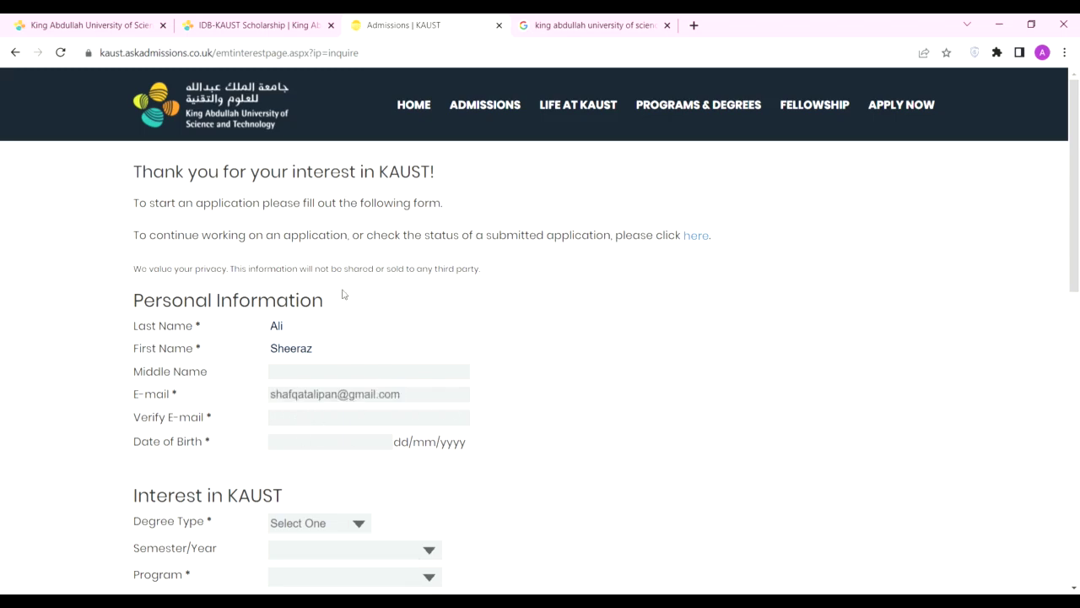
key("ctrl+v")
left_click(306, 442)
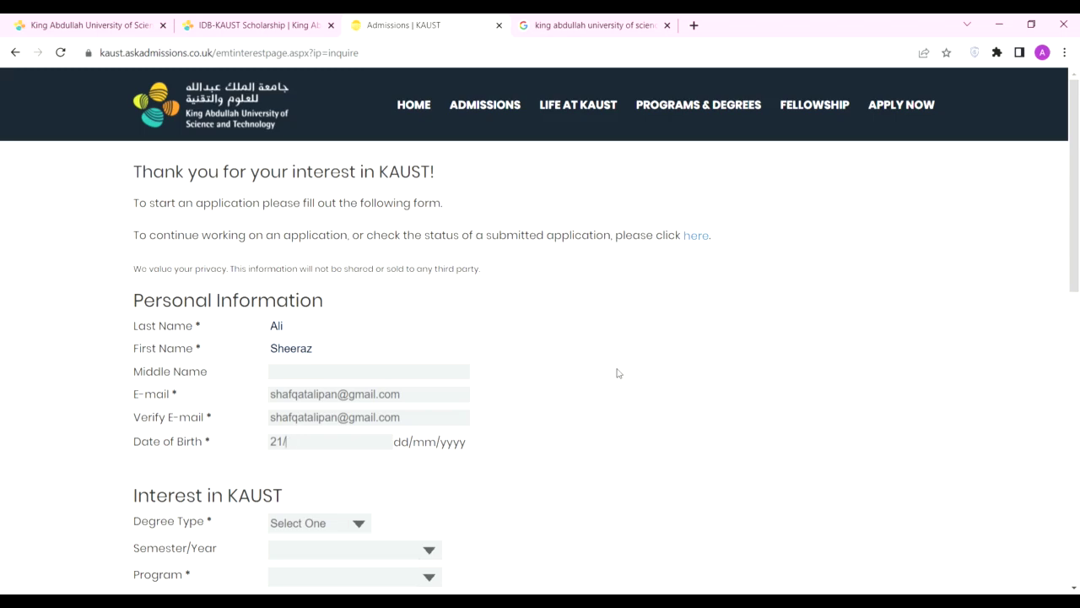
type("01/2000")
scroll(497, 448, "down", 3)
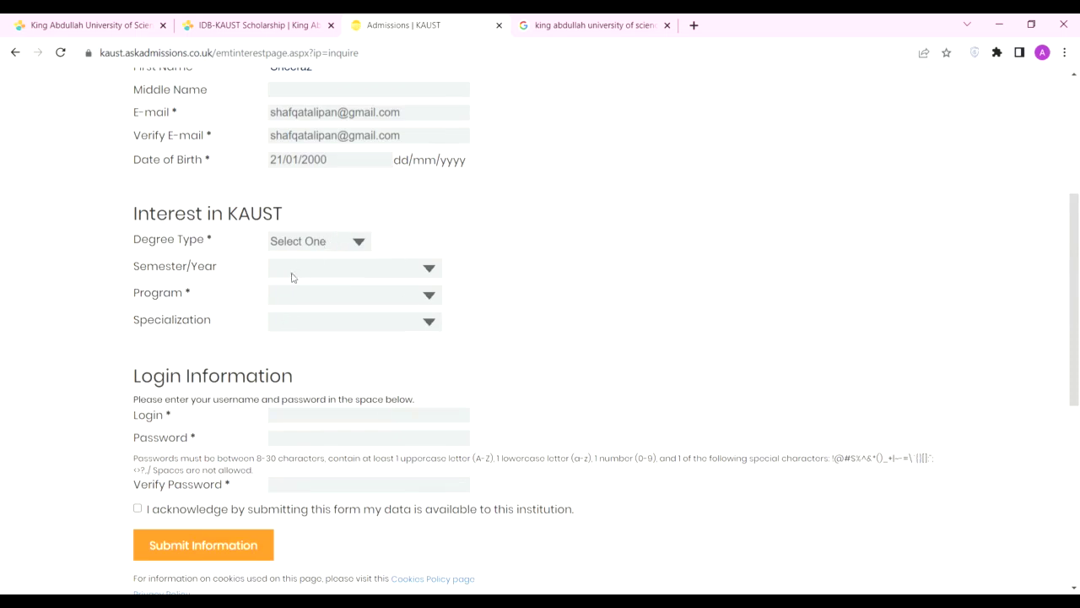
Step: Choose degree MS, semester 2024-Fall, and Mechanical Engineering as program and specialization
left_click(294, 279)
left_click(293, 266)
left_click(286, 312)
left_click(384, 280)
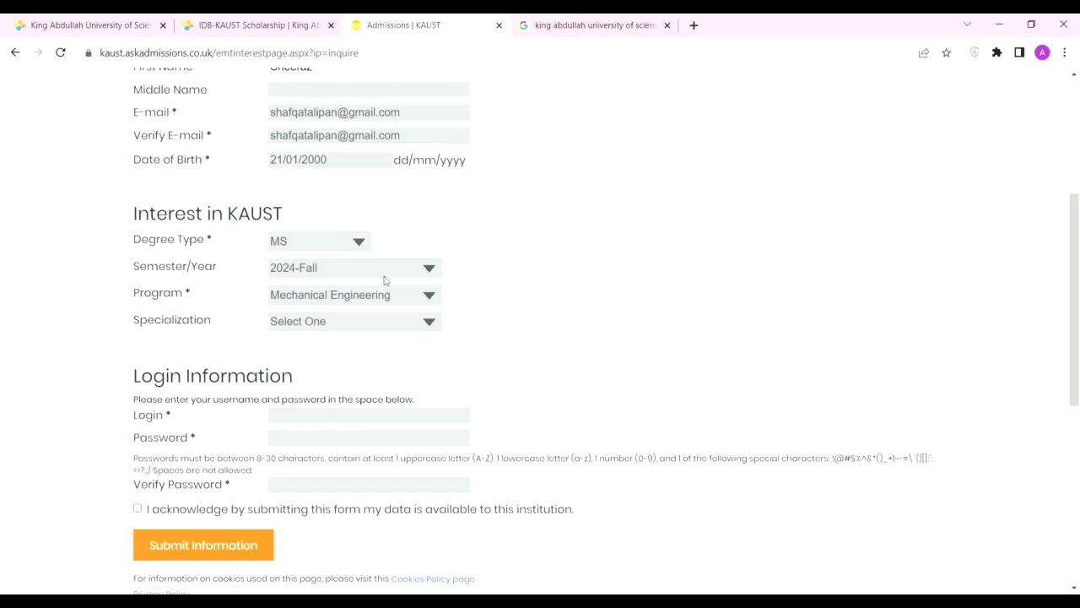
left_click(311, 324)
left_click(327, 358)
Step: Enter a login username and matching passwords, accept the acknowledgement, and submit the form
scroll(191, 388, "down", 3)
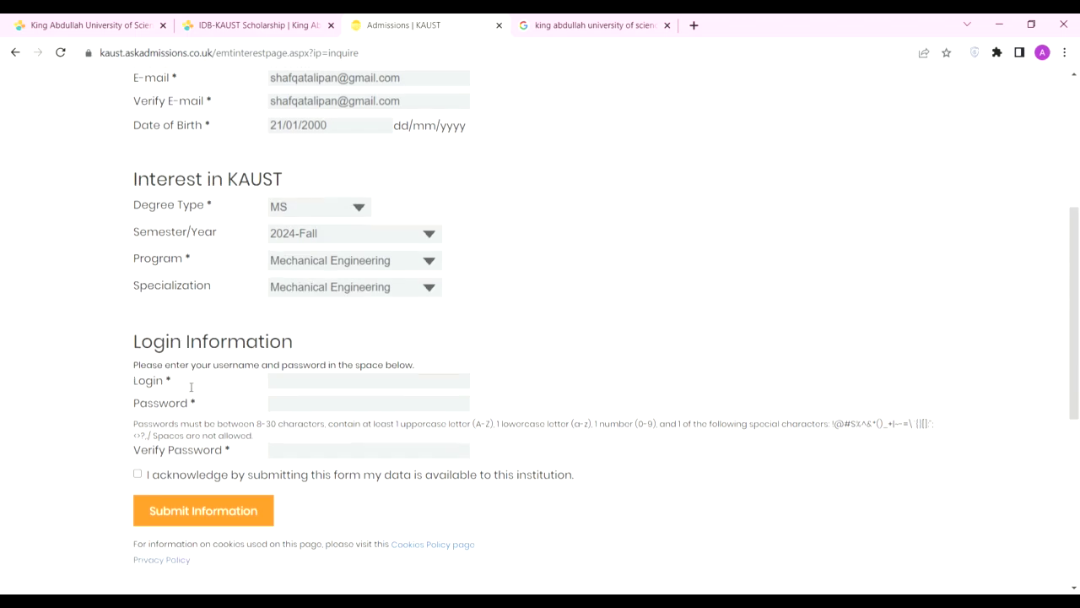
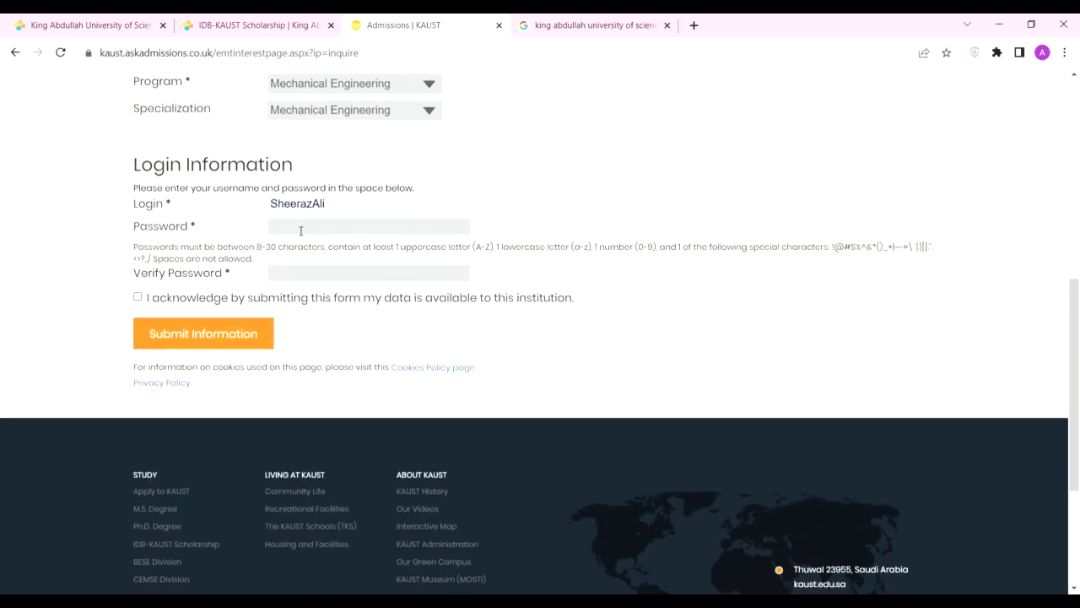
type("**")
key("BackSpace")
key("BackSpace")
key("BackSpace")
type("*")
left_click(300, 276)
type("*******")
left_click(138, 297)
left_click(196, 336)
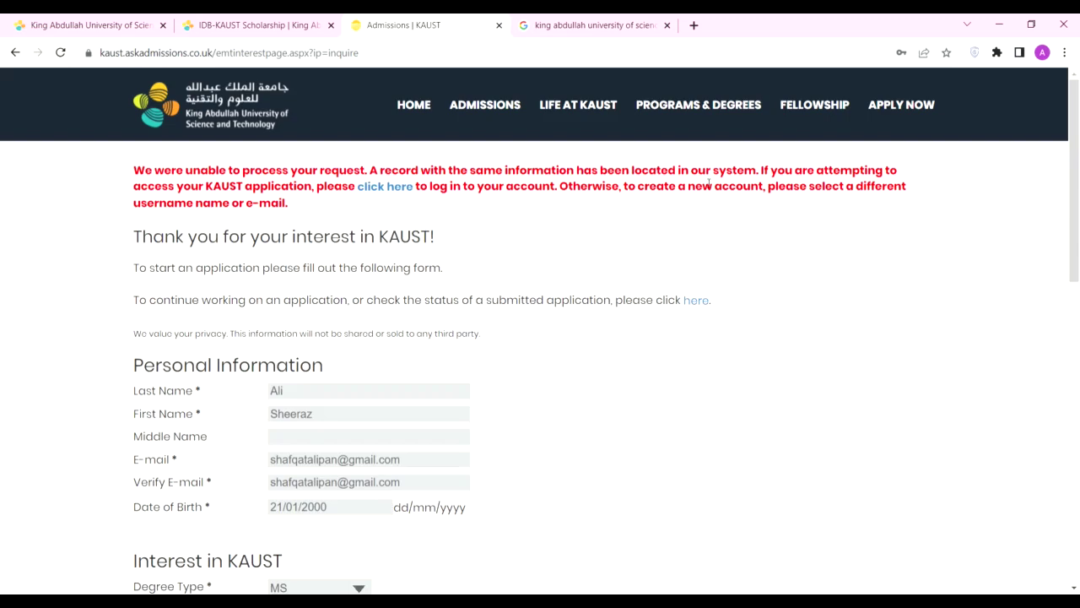
Step: Replace the Login username with the applicant's e-mail, re-tick the acknowledgement, and resubmit
scroll(273, 210, "down", 6)
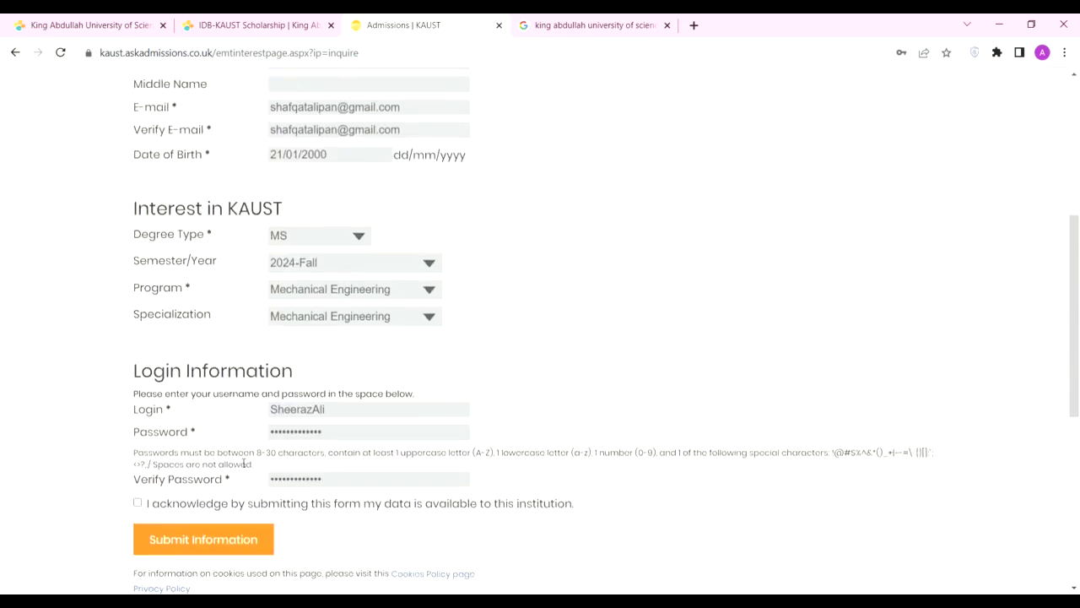
scroll(272, 415, "up", 3)
scroll(338, 492, "down", 2)
left_click_drag(334, 410, 224, 405)
key("BackSpace")
scroll(357, 368, "up", 4)
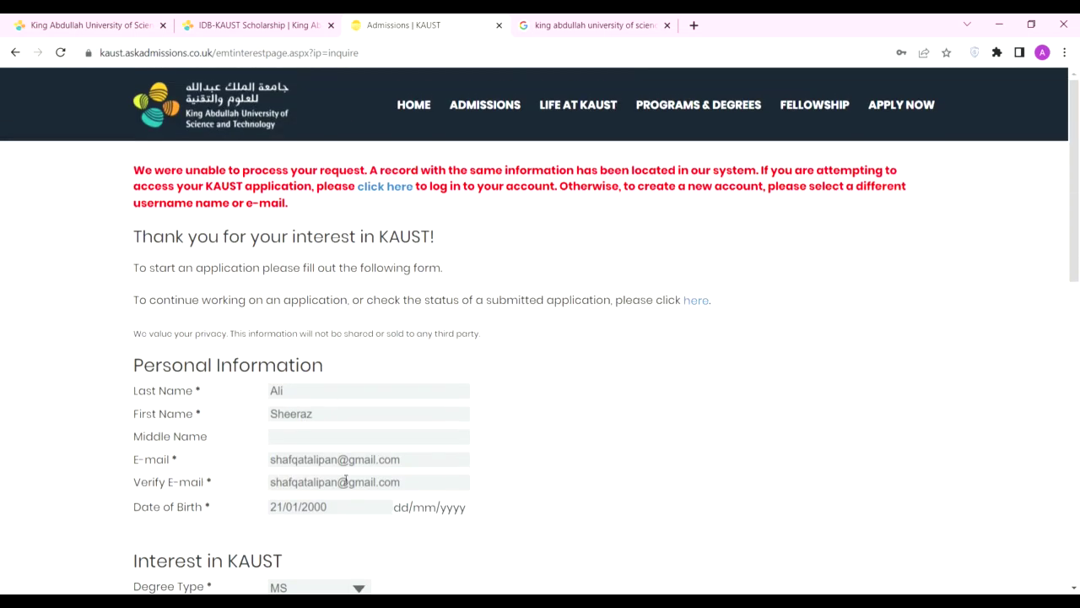
left_click_drag(423, 461, 236, 470)
key("ctrl+c")
scroll(304, 257, "down", 6)
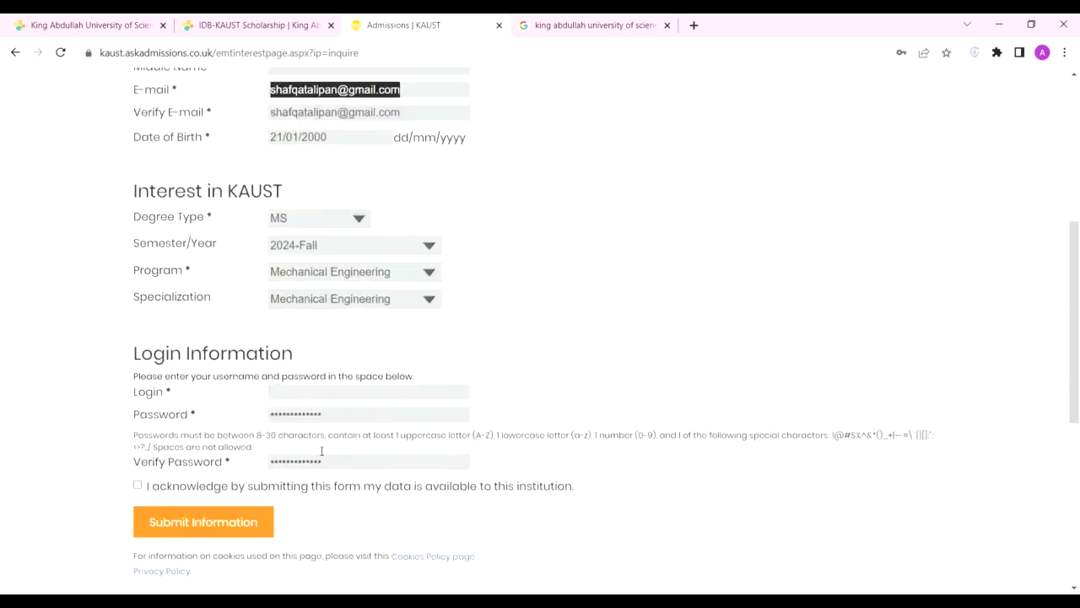
key("ctrl+v")
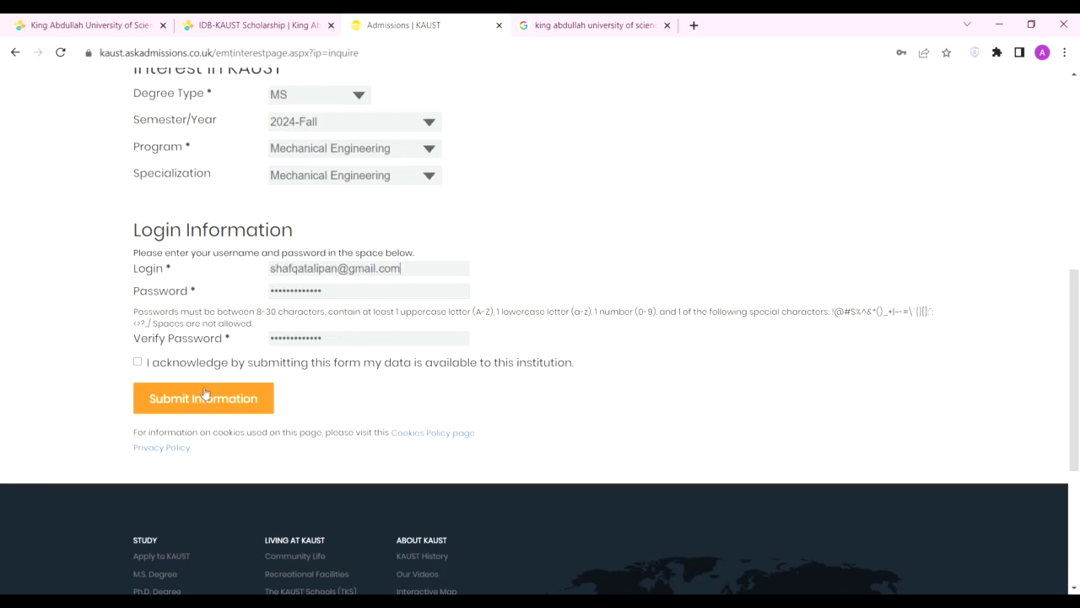
left_click(137, 361)
left_click(211, 412)
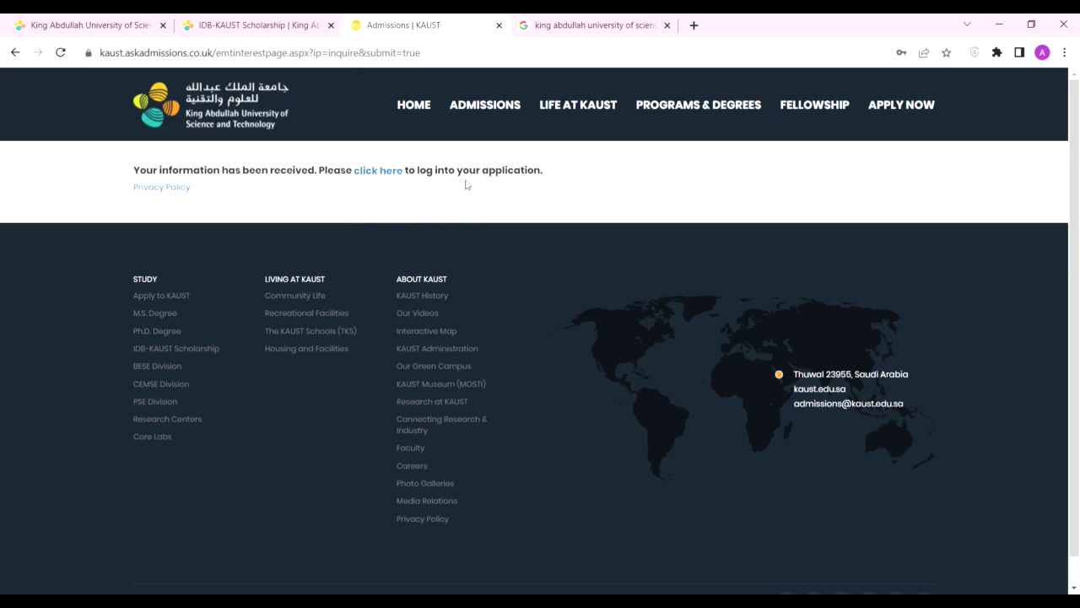
Step: Sign in to the Online Application with the applicant's e-mail as user name and the account password
left_click(377, 171)
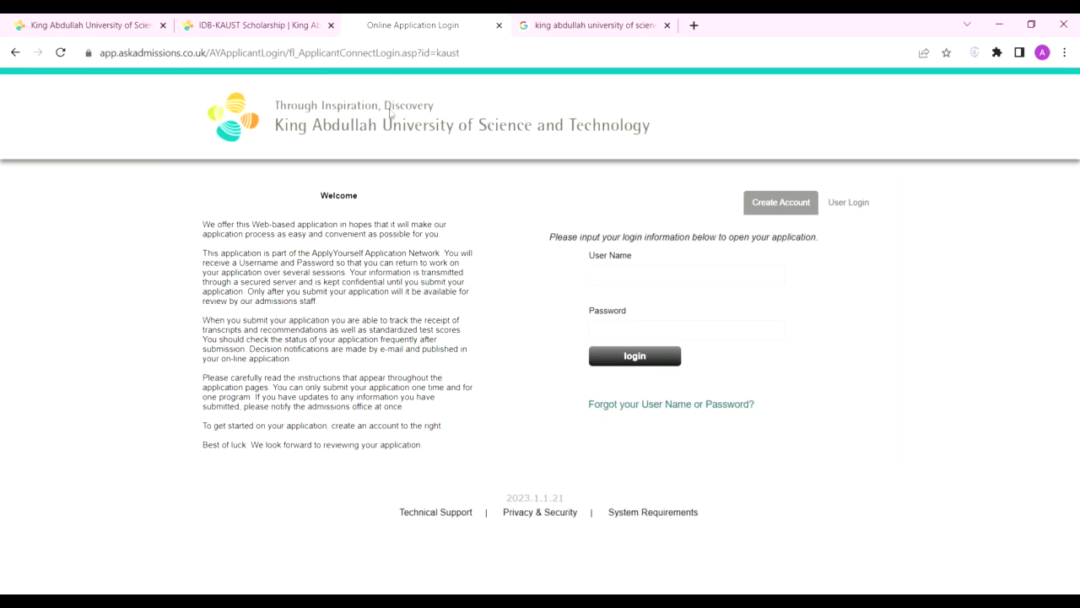
left_click(643, 276)
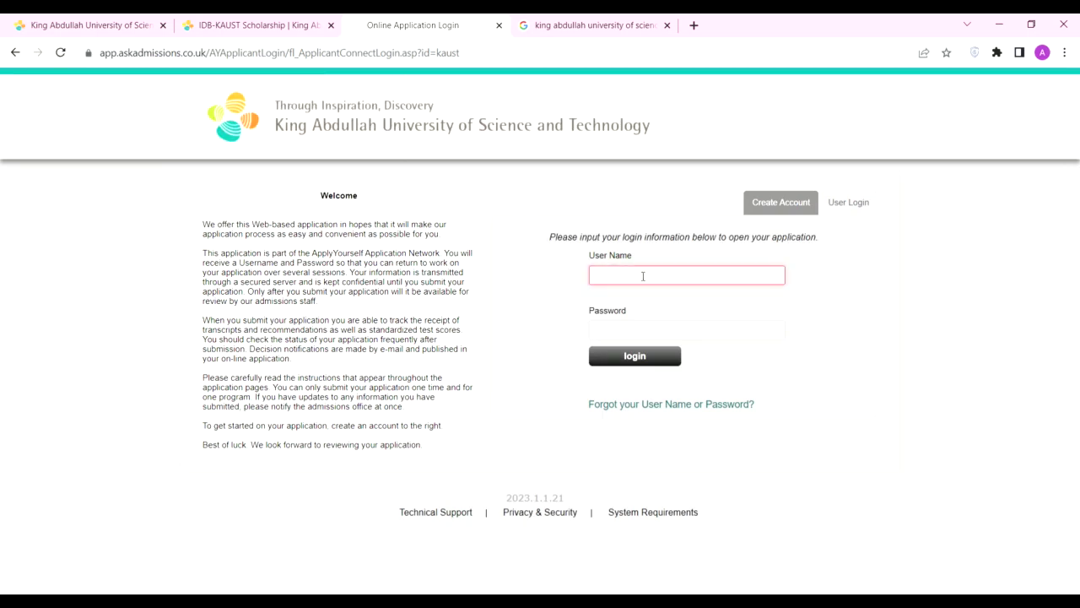
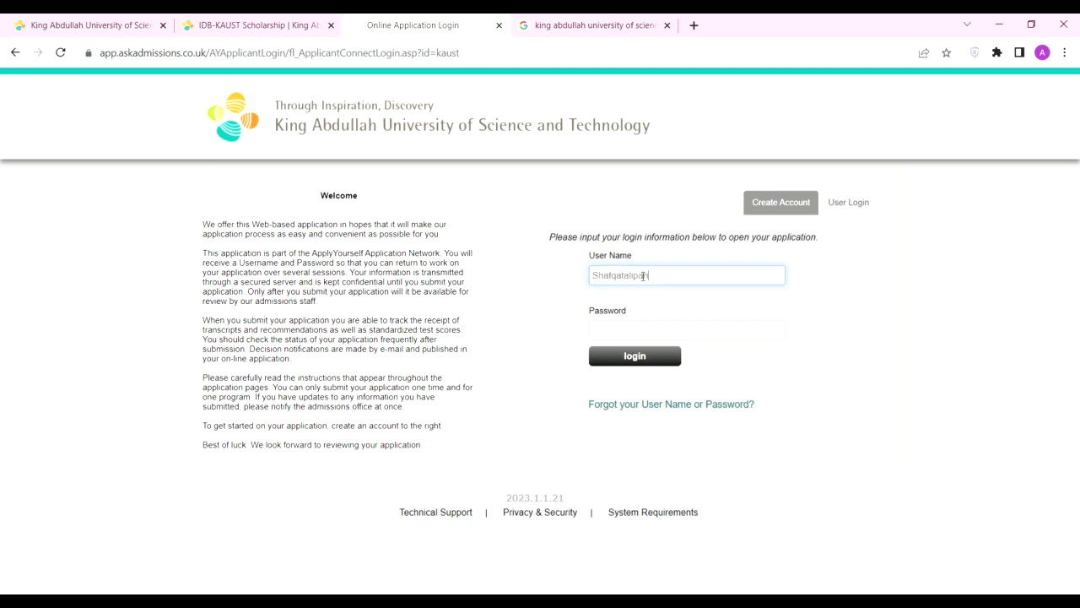
left_click(641, 338)
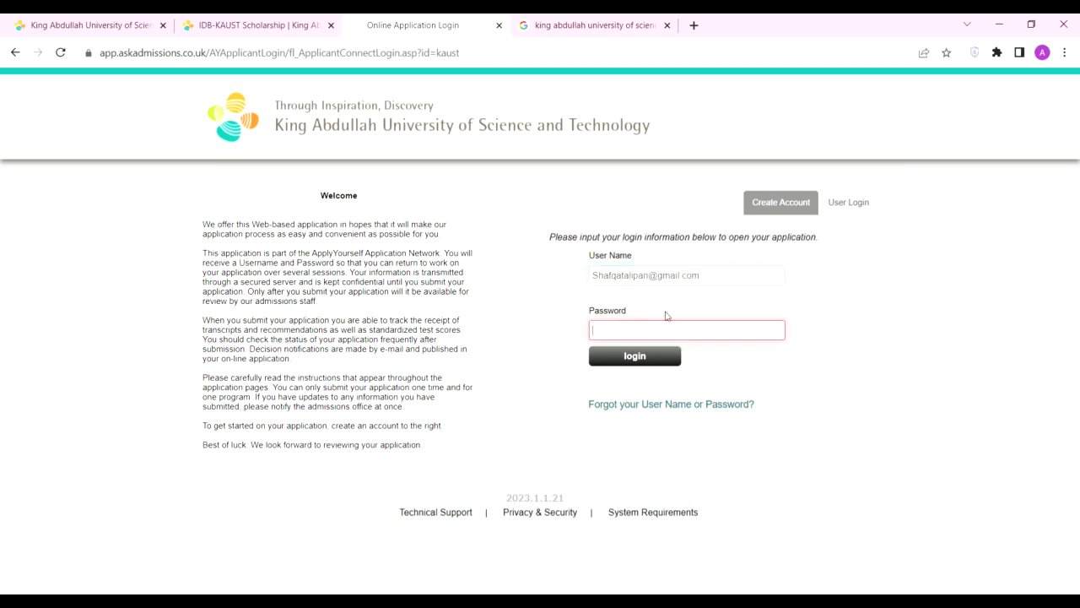
type("*")
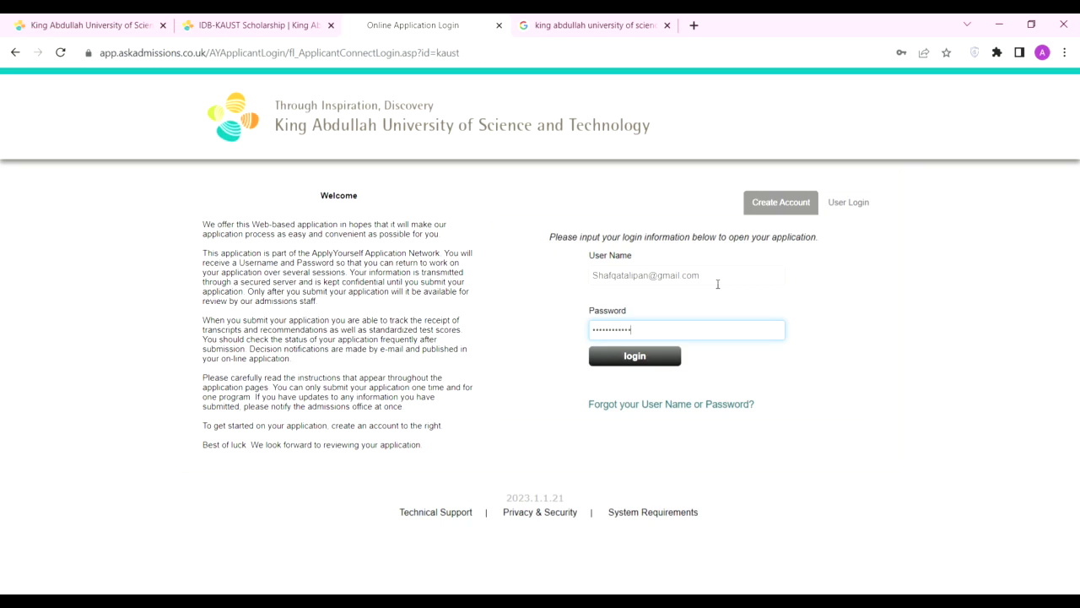
left_click(666, 361)
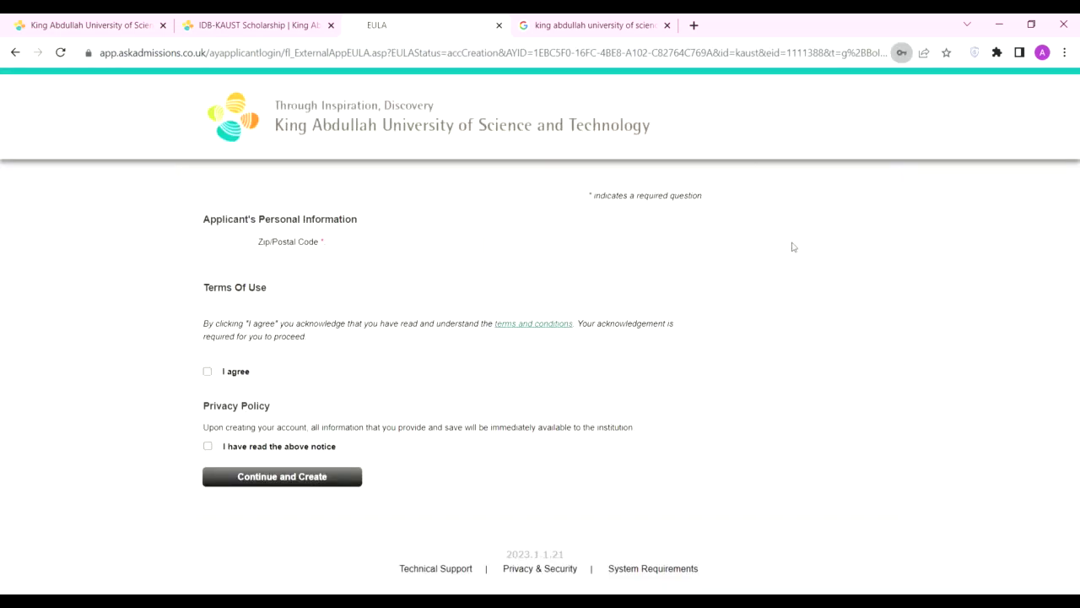
Step: Enter the zip/postal code, agree to the terms and privacy notice, and create the account
left_click(350, 247)
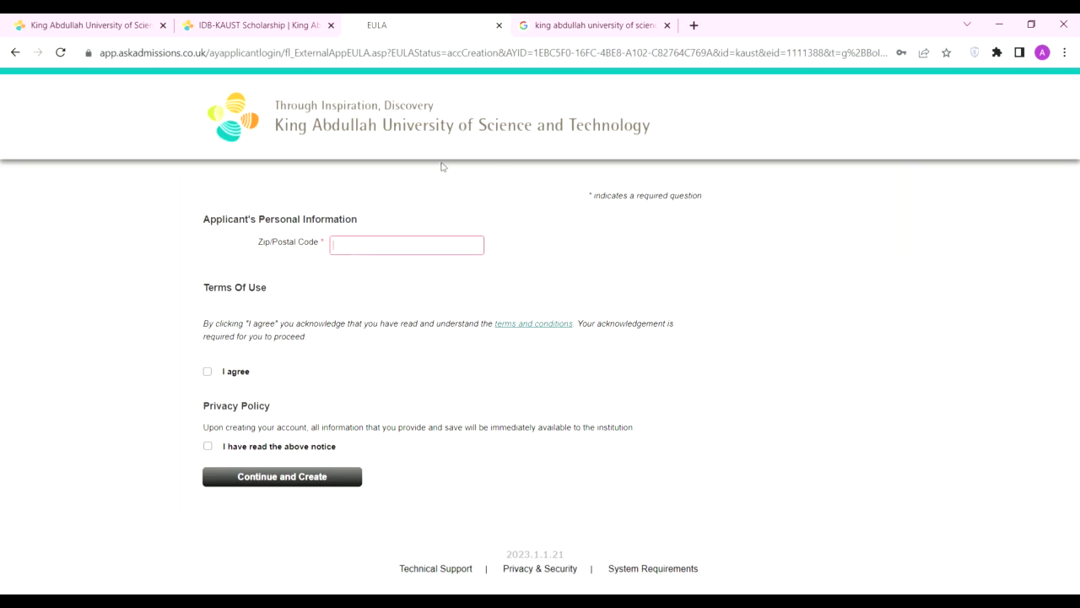
type("5200")
left_click(208, 371)
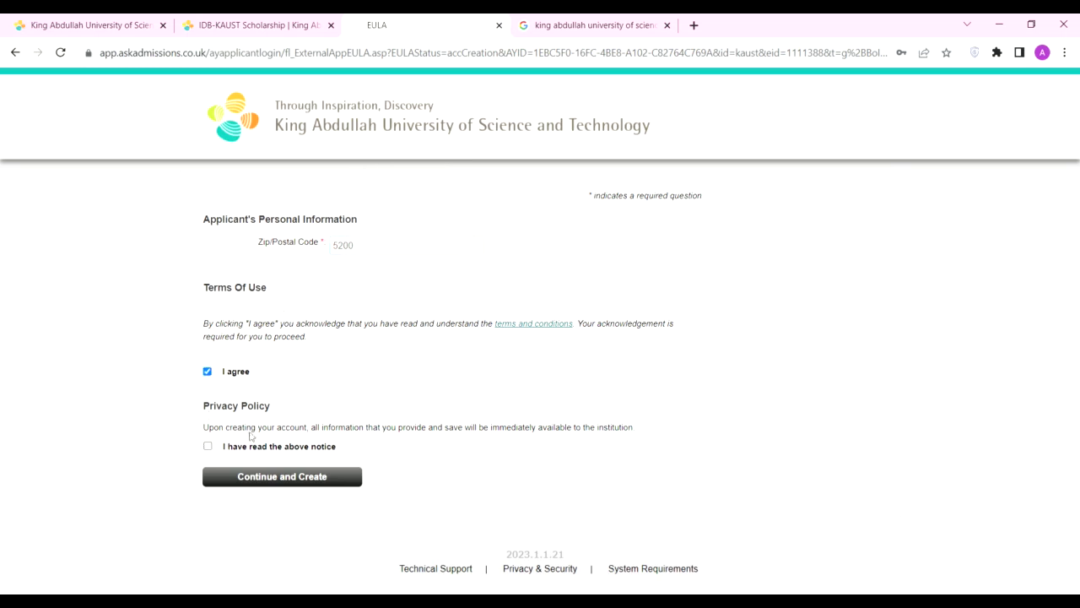
left_click(208, 446)
left_click(331, 479)
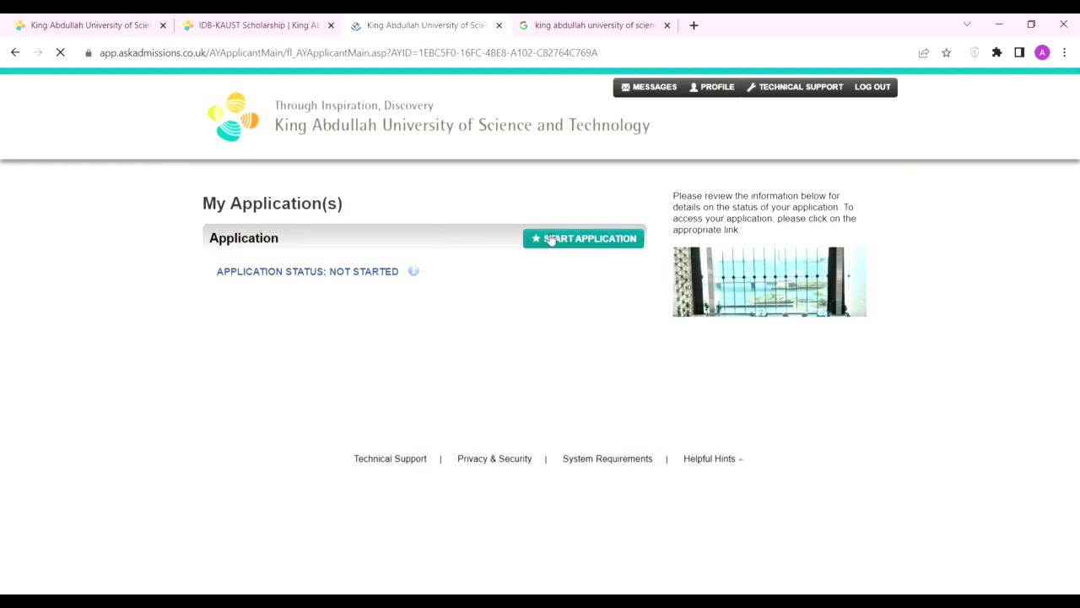
Step: Start a new application and open its Program of Study section
left_click(586, 238)
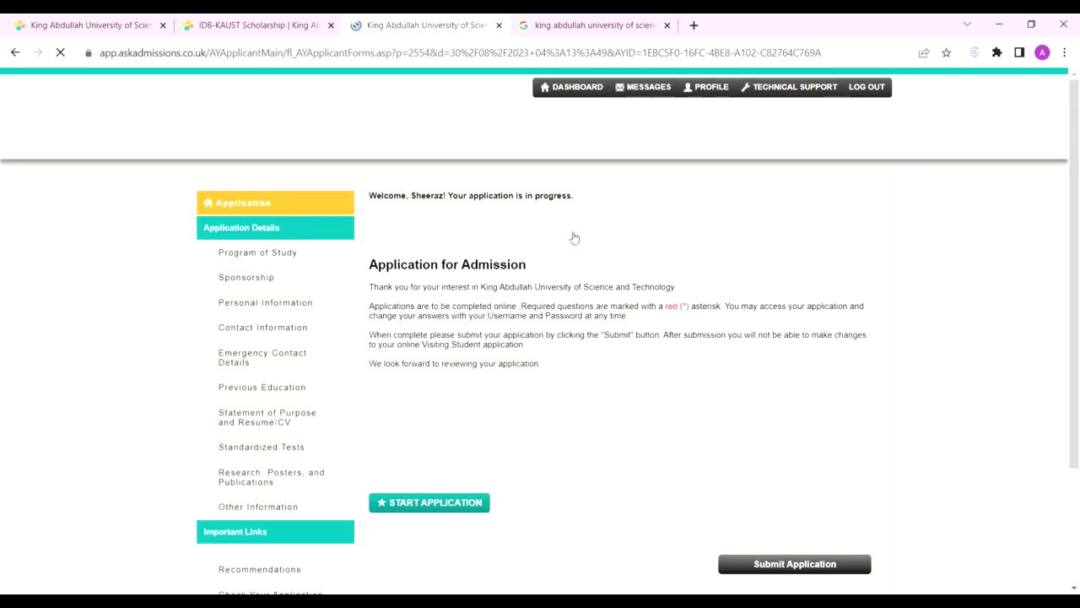
scroll(532, 337, "down", 1)
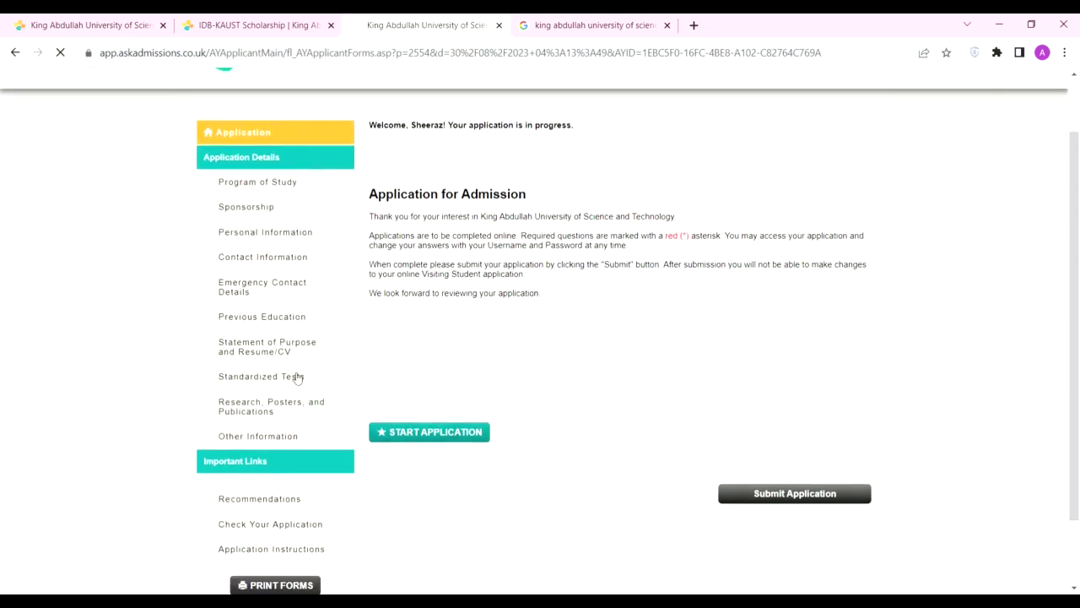
left_click(262, 182)
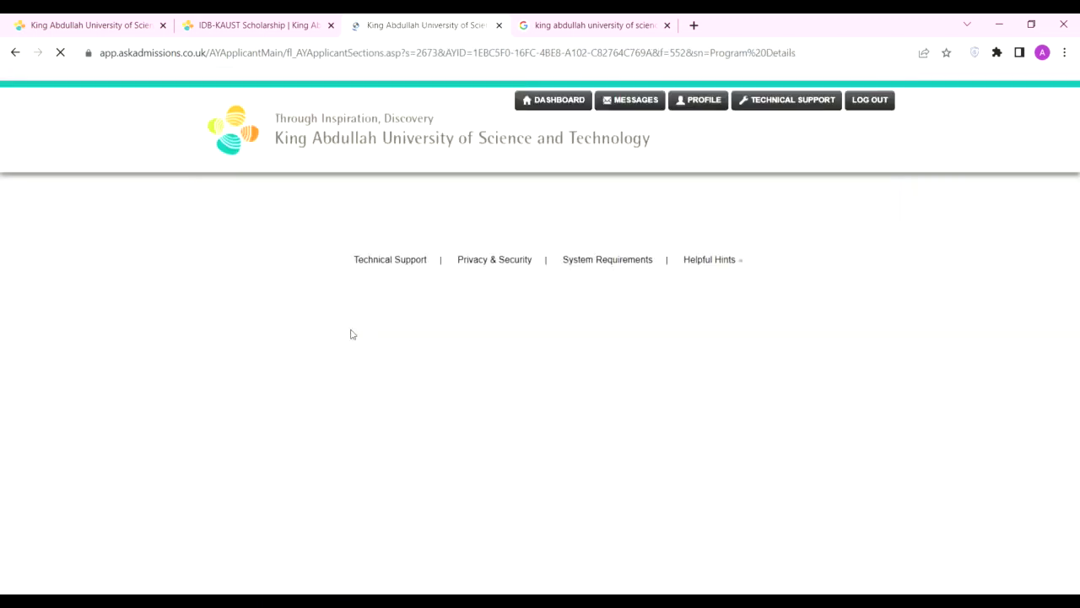
scroll(278, 212, "down", 2)
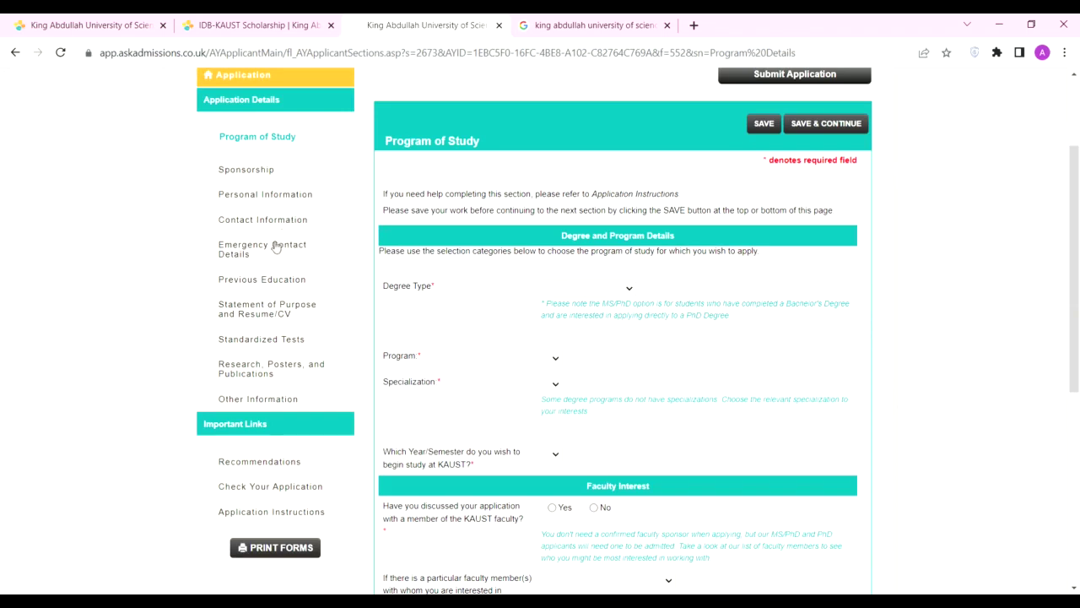
scroll(251, 265, "down", 1)
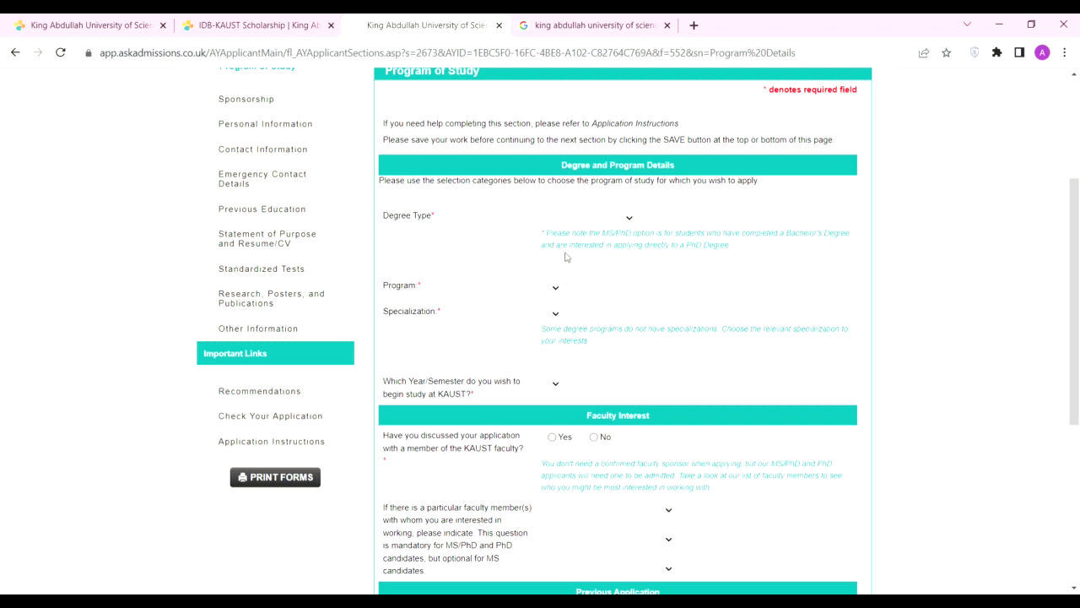
scroll(525, 259, "down", 2)
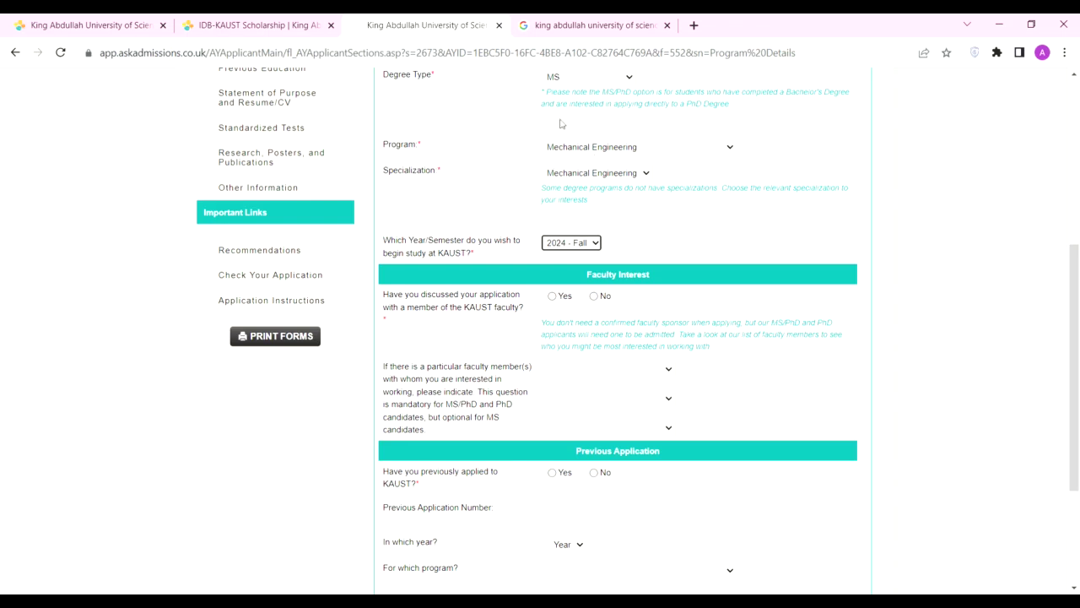
Step: Read over the faculty discussion question, then check the IDB-KAUST Scholarship tab
left_click_drag(530, 314, 384, 294)
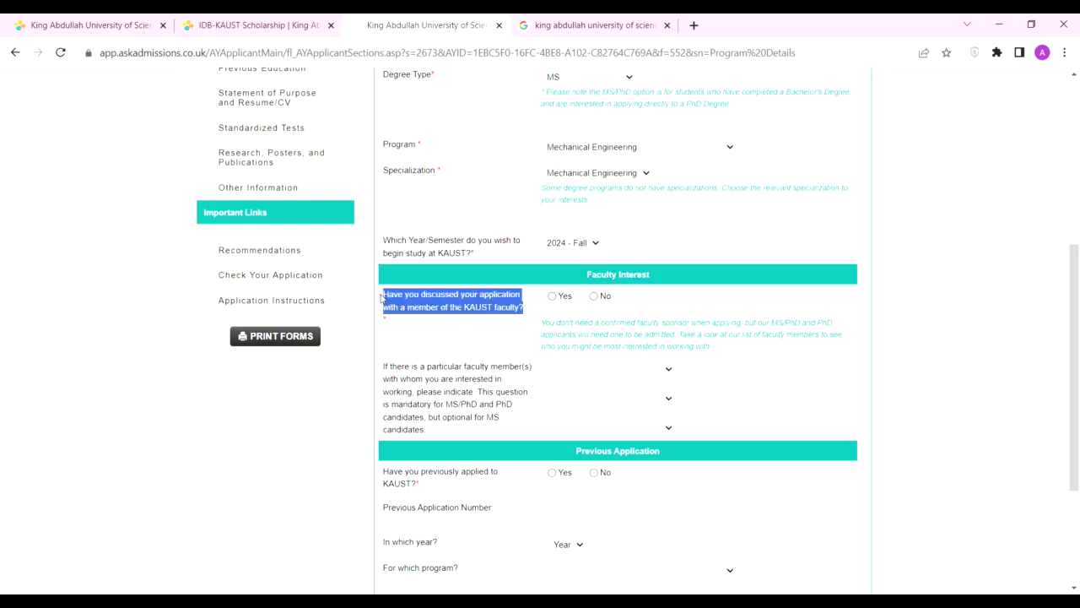
left_click(436, 315)
left_click_drag(530, 320, 382, 302)
left_click(382, 302)
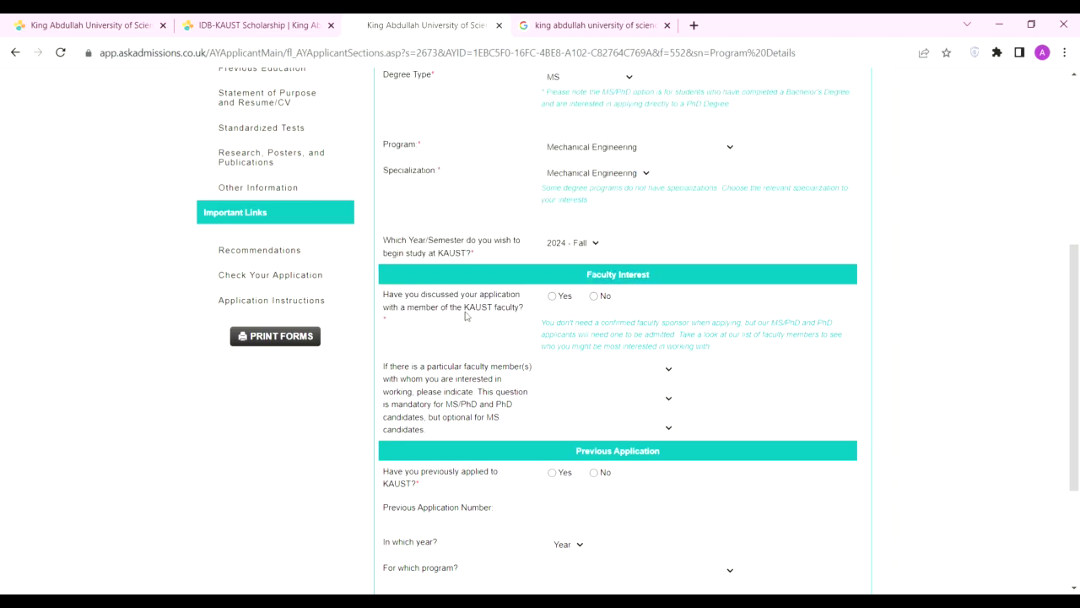
left_click_drag(465, 310, 493, 310)
scroll(357, 168, "up", 4)
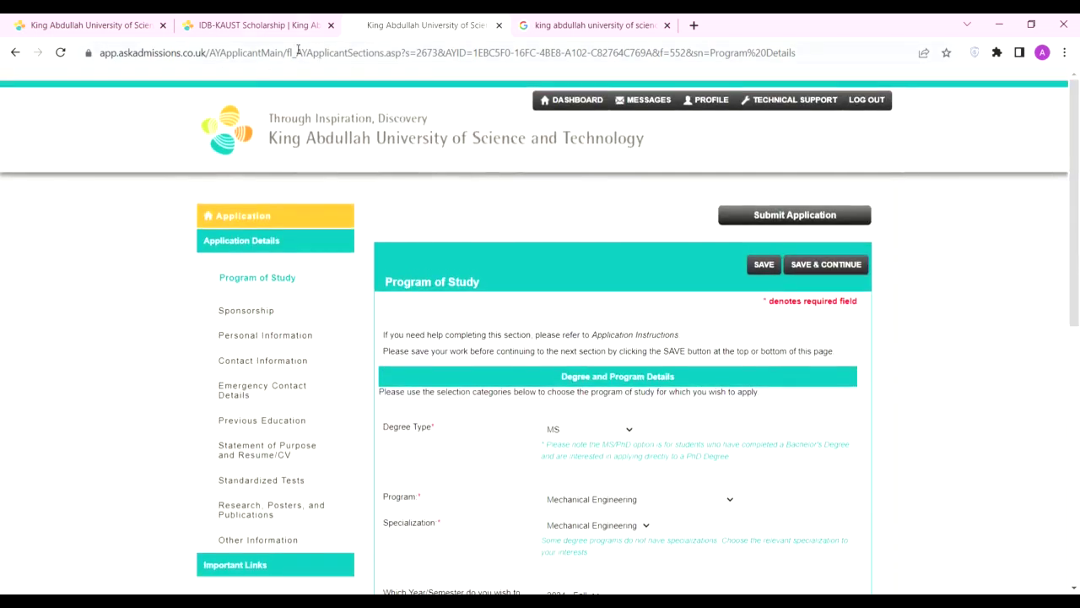
left_click(281, 25)
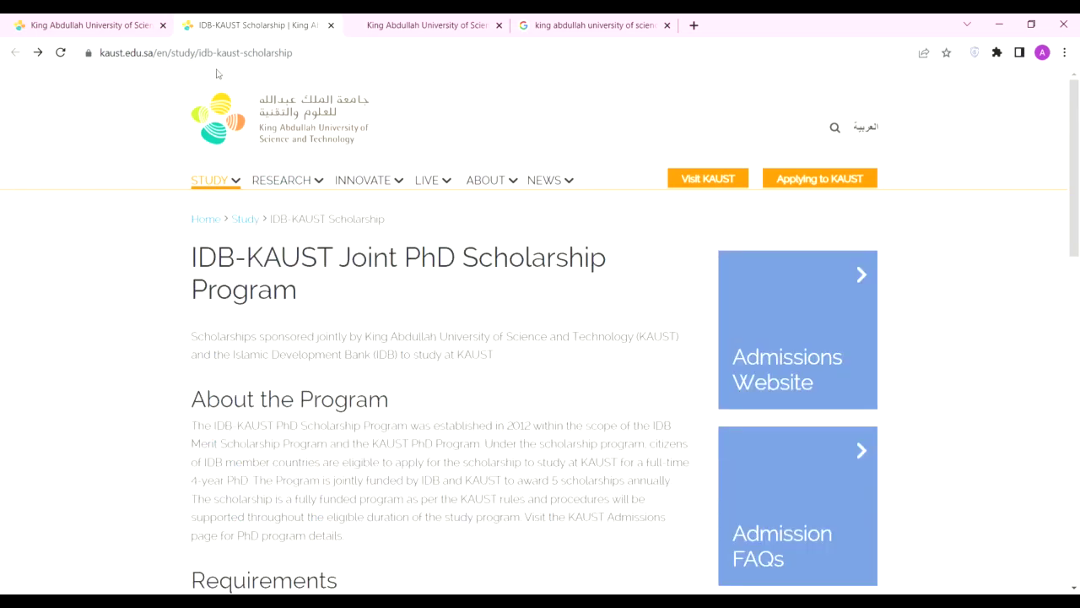
Step: Glance at the KAUST home and Google tabs, then return to the Program of Study form
left_click(136, 20)
left_click(405, 24)
left_click(606, 27)
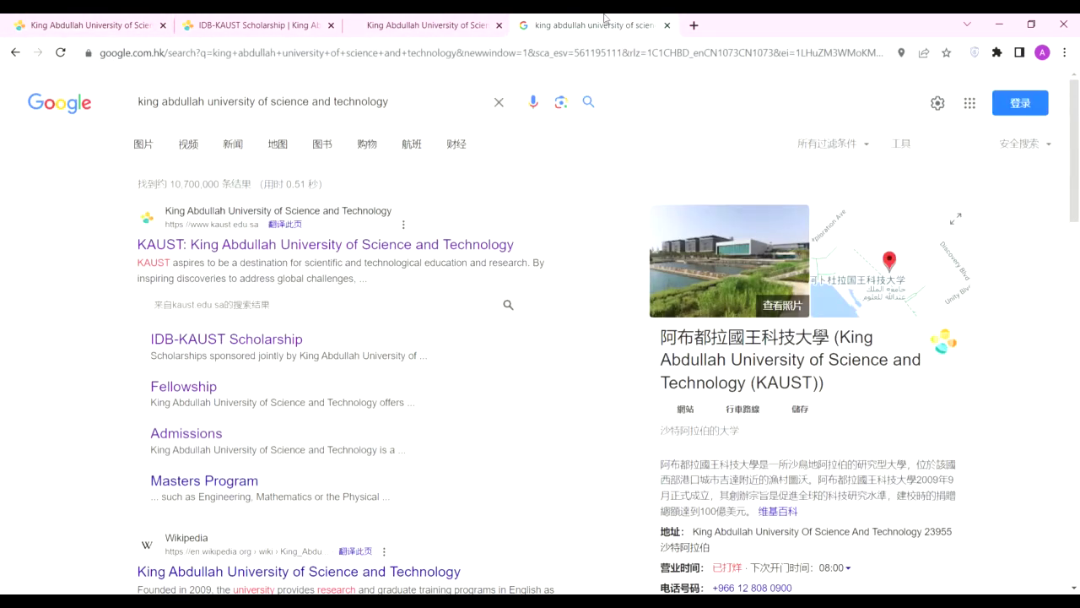
left_click(456, 25)
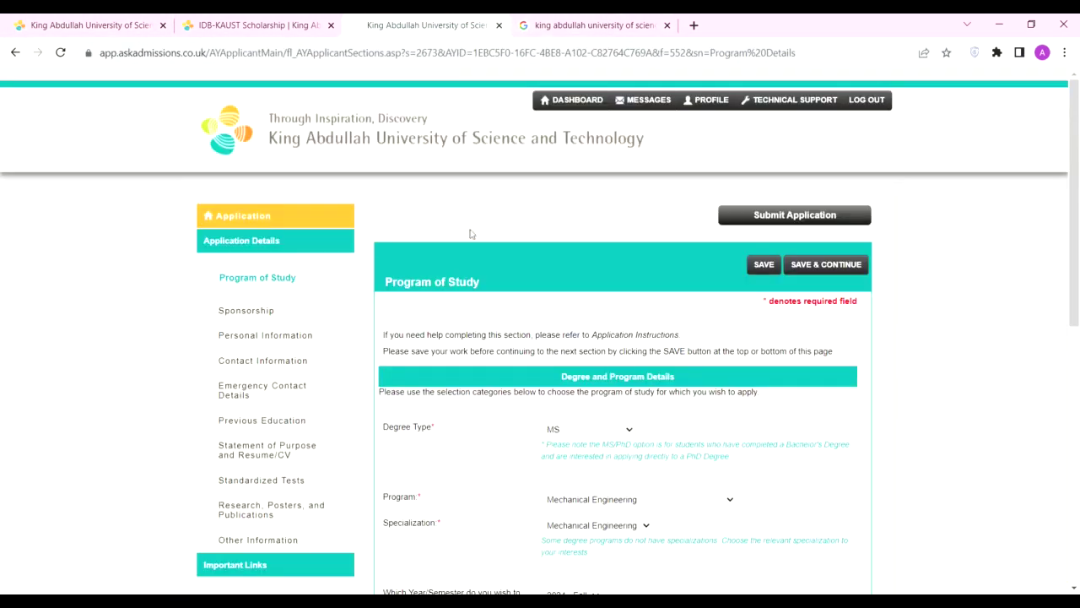
scroll(471, 234, "down", 3)
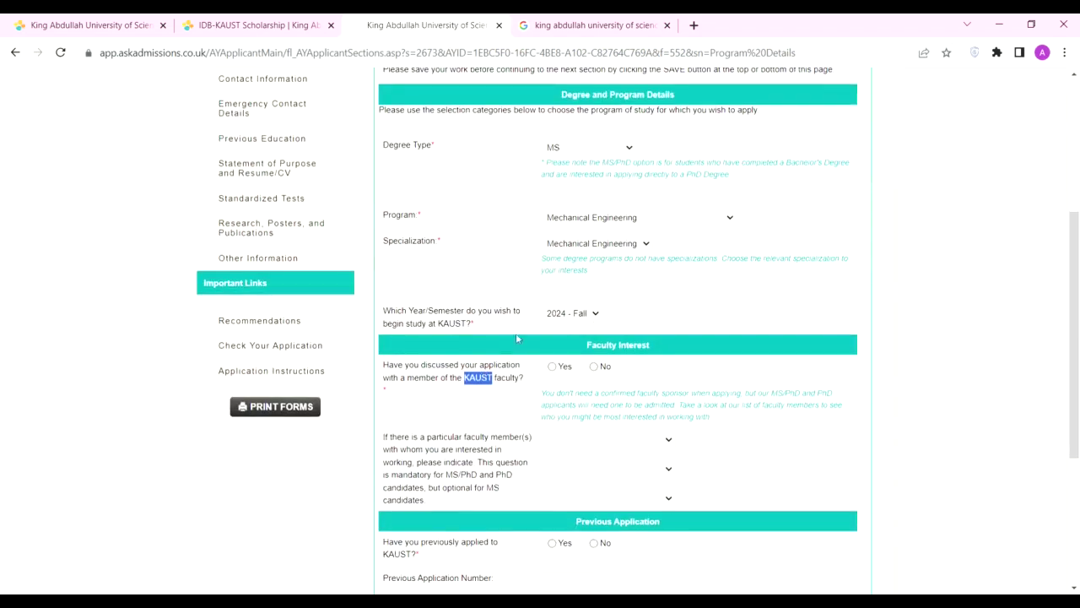
scroll(583, 369, "down", 2)
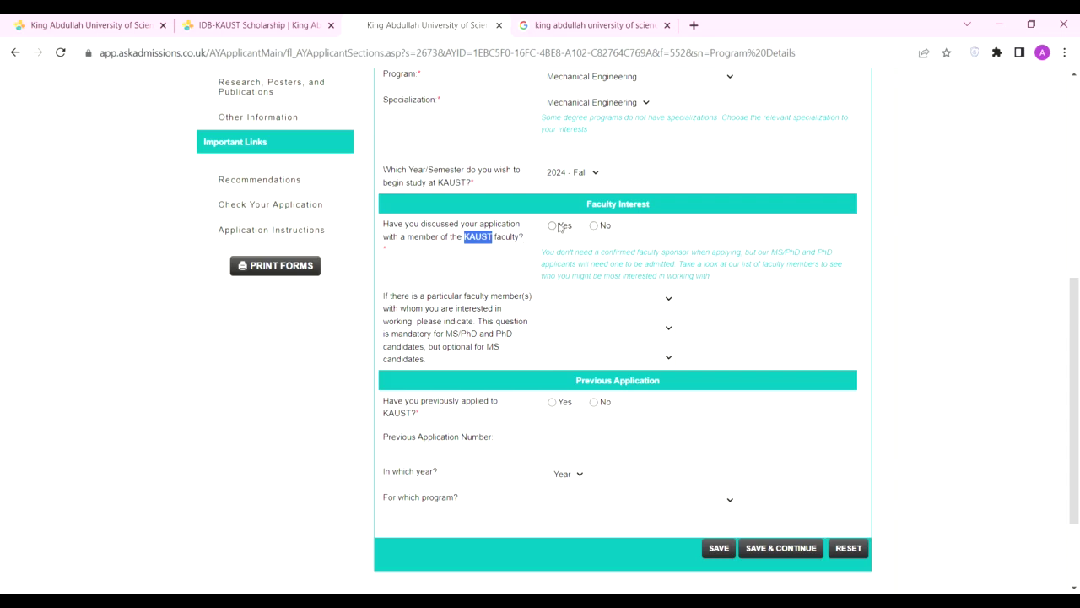
Step: Answer Yes to faculty discussion, choose three faculty members, answer No to prior application, and save
left_click(552, 227)
scroll(597, 103, "down", 2)
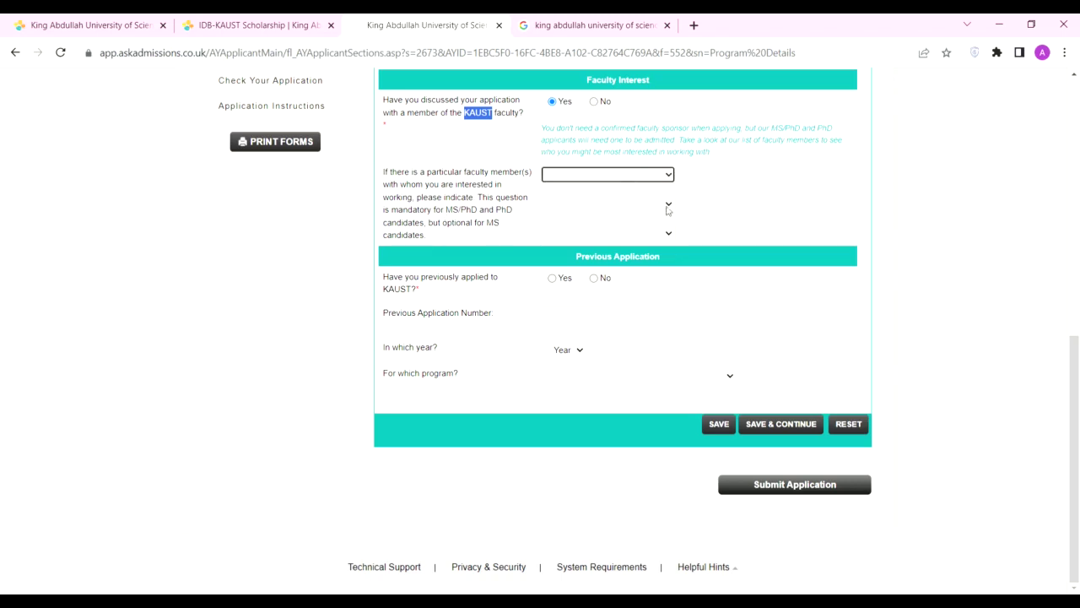
left_click(573, 205)
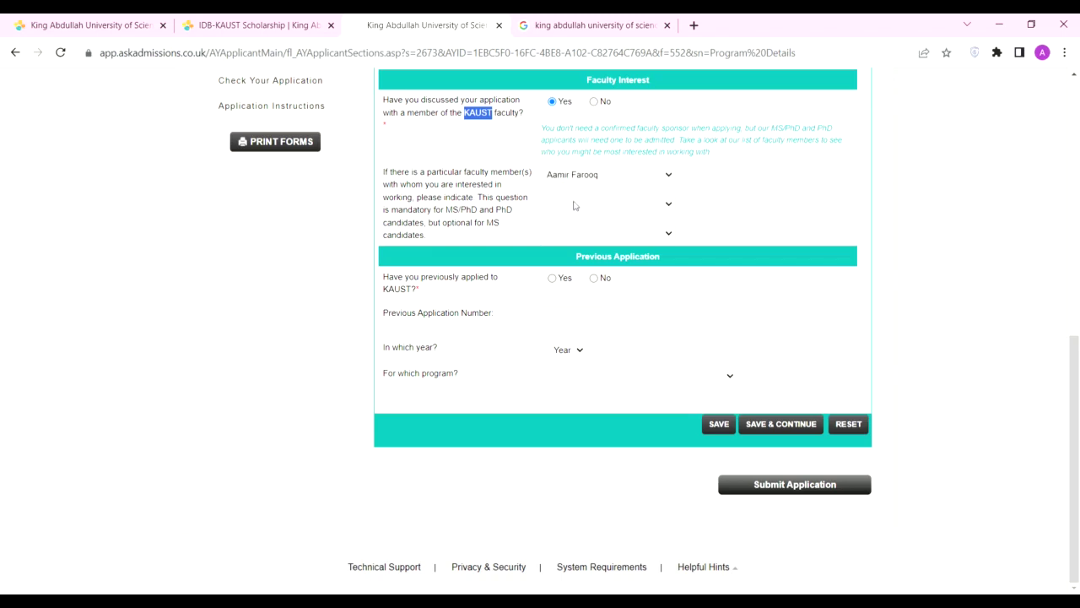
left_click(578, 205)
left_click(565, 254)
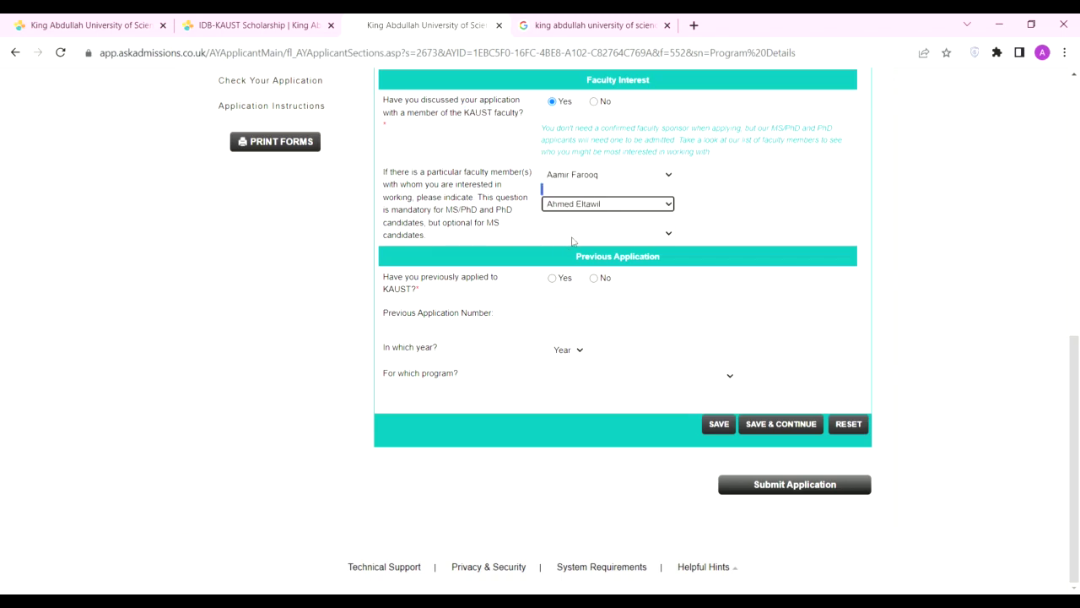
left_click(565, 358)
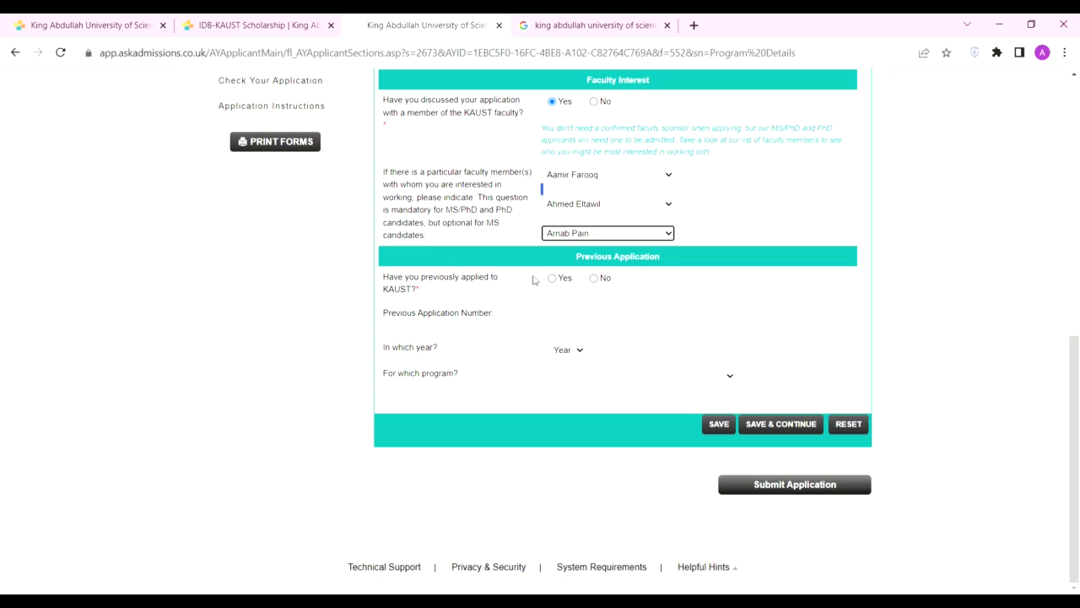
left_click(594, 279)
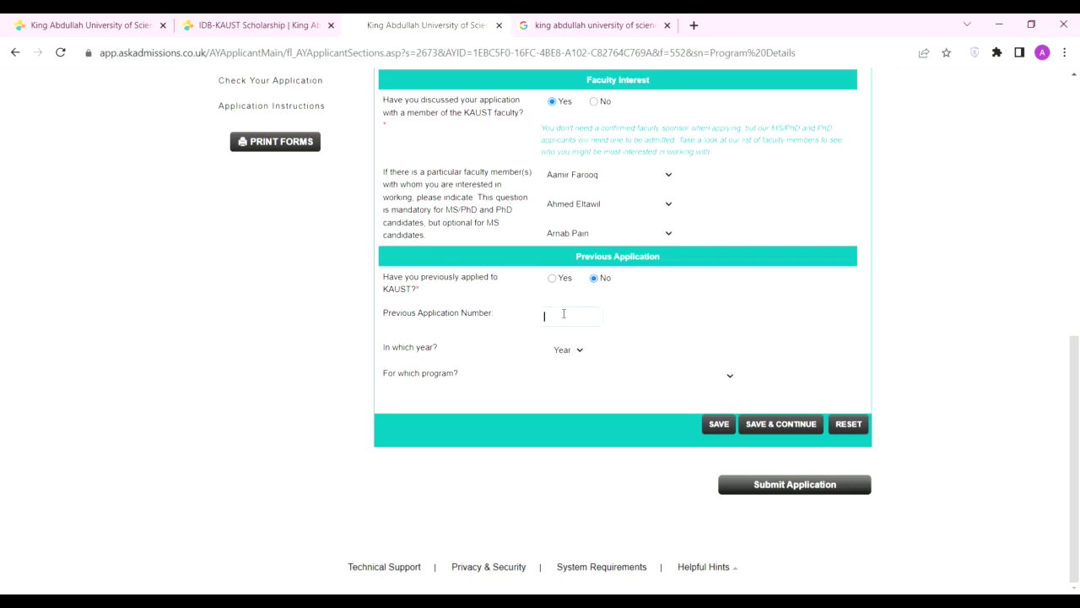
left_click(775, 424)
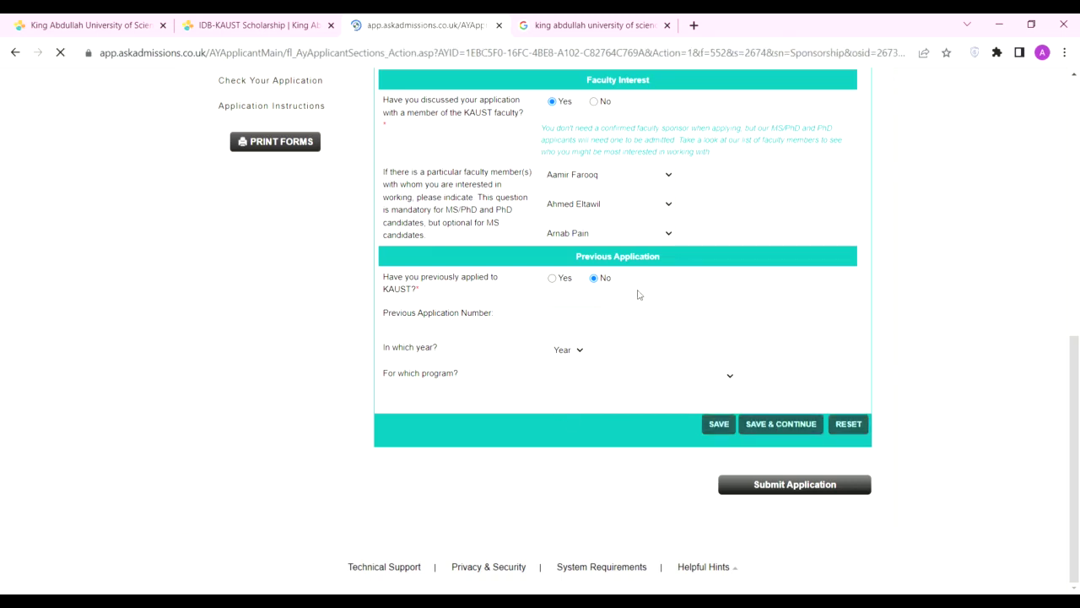
Step: Answer No to third-party sponsorship and save the Sponsorship page
scroll(604, 321, "down", 3)
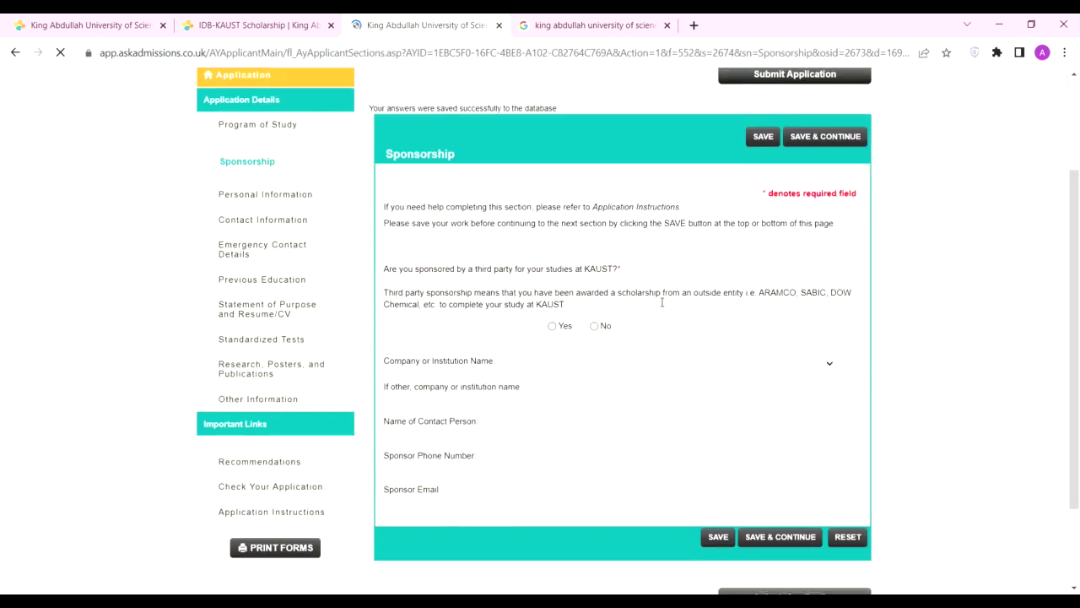
scroll(441, 247, "up", 2)
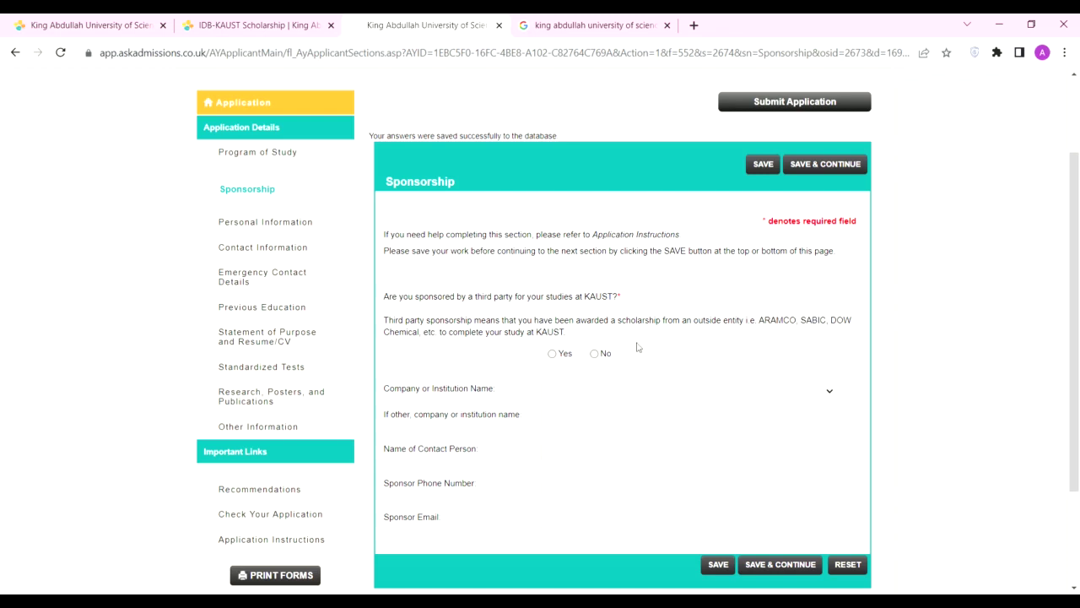
left_click(595, 353)
scroll(628, 333, "down", 3)
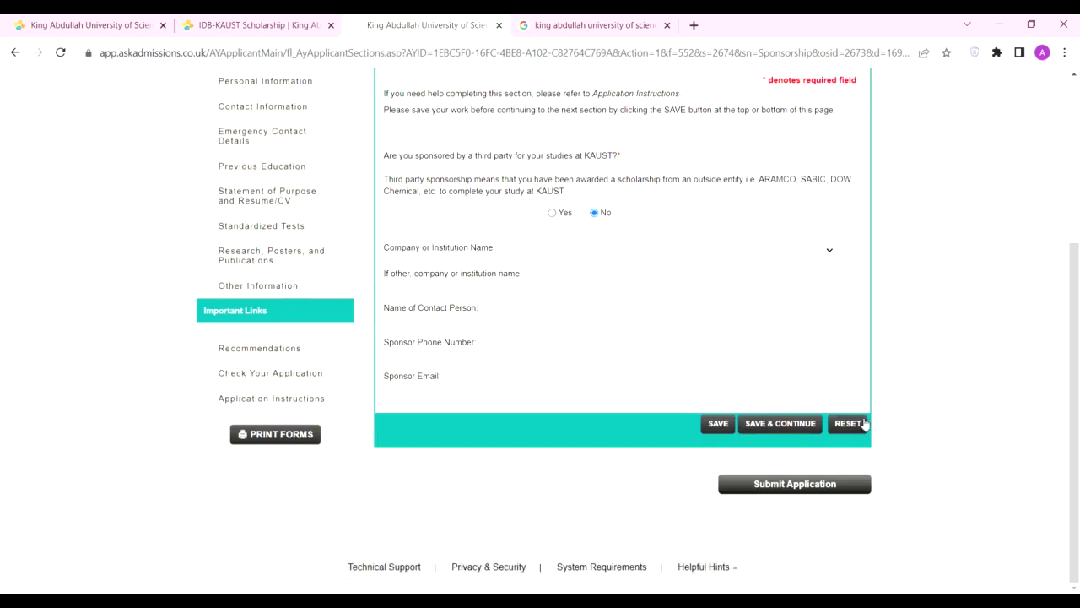
left_click(781, 423)
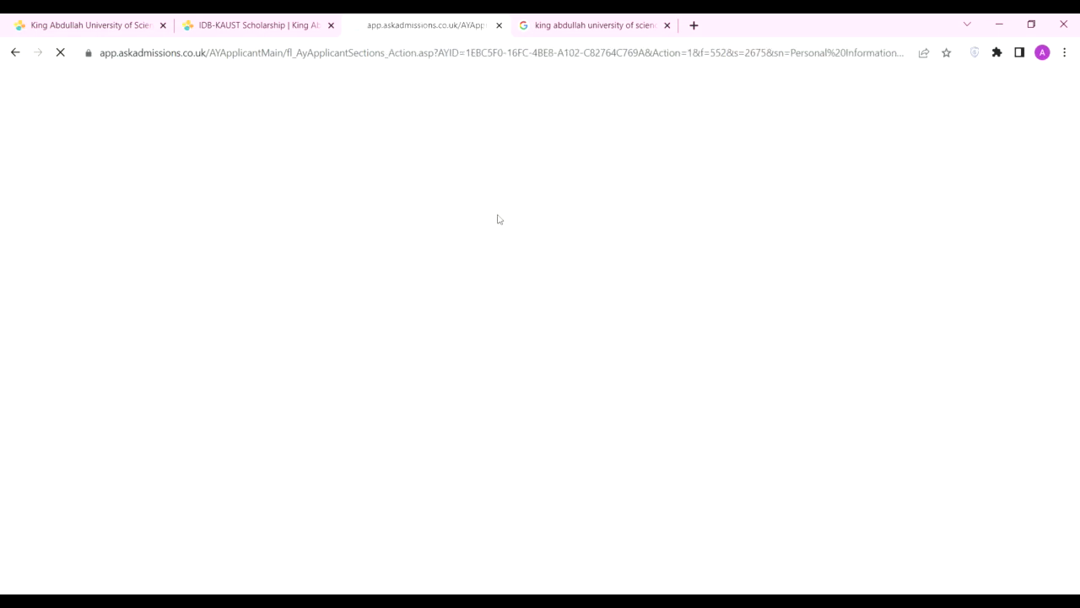
Step: Scroll through the Personal Information page to review the prefilled names and birth date
scroll(675, 380, "down", 5)
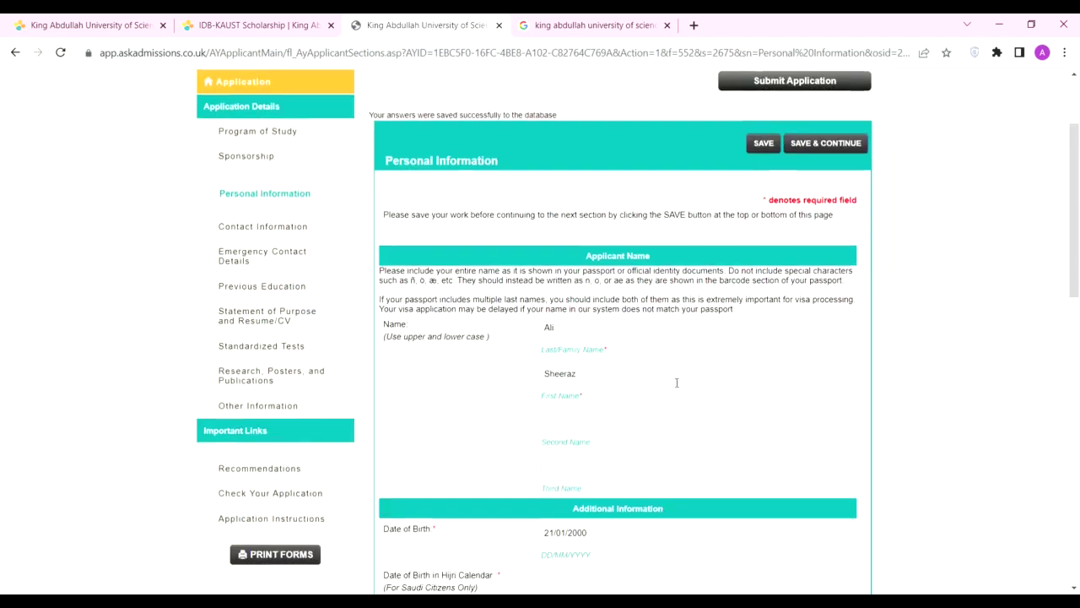
scroll(377, 270, "up", 2)
scroll(377, 271, "up", 1)
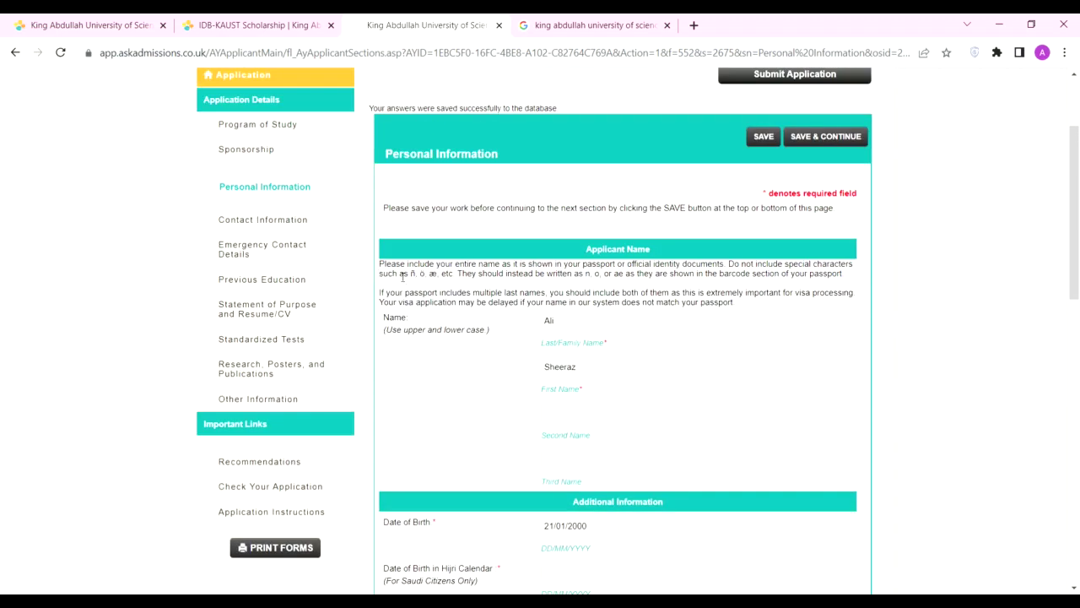
scroll(559, 278, "down", 4)
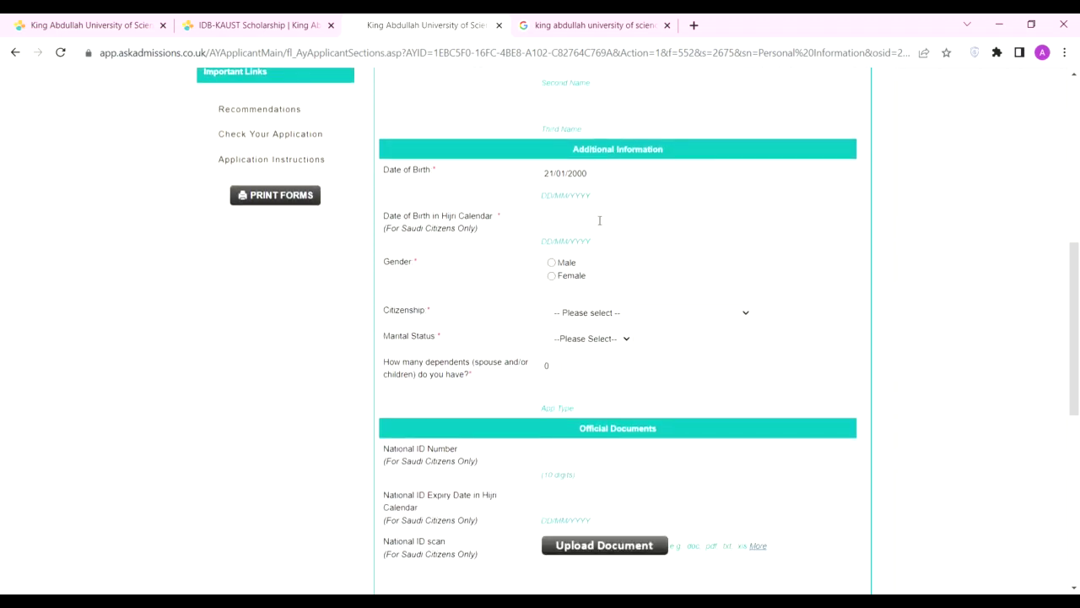
scroll(477, 262, "down", 2)
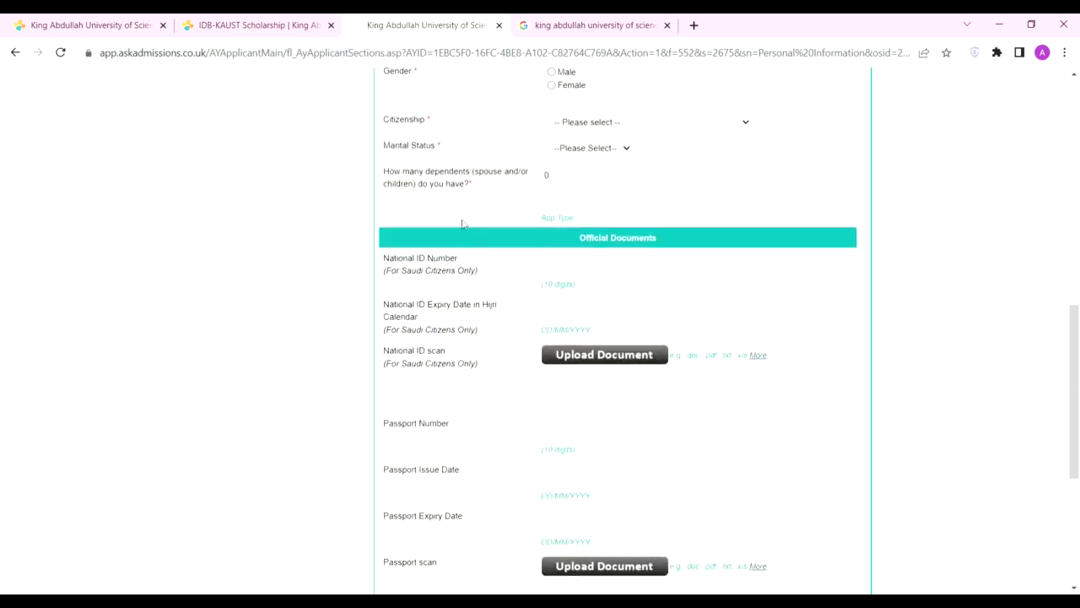
scroll(461, 222, "up", 1)
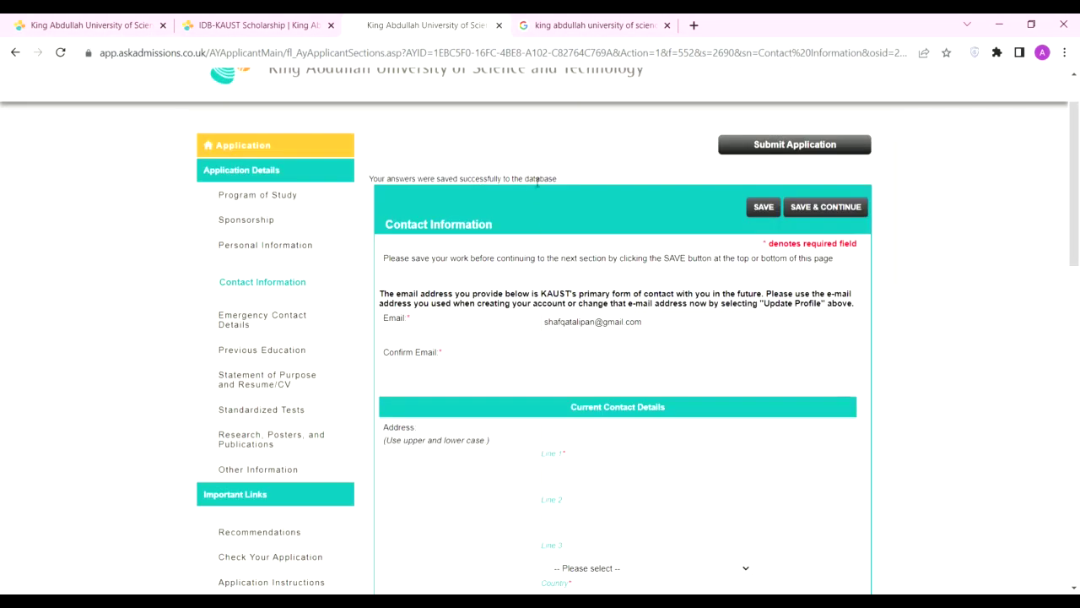
Step: Copy the entered email address into the Confirm Email field
scroll(537, 182, "down", 2)
triple_click(585, 183)
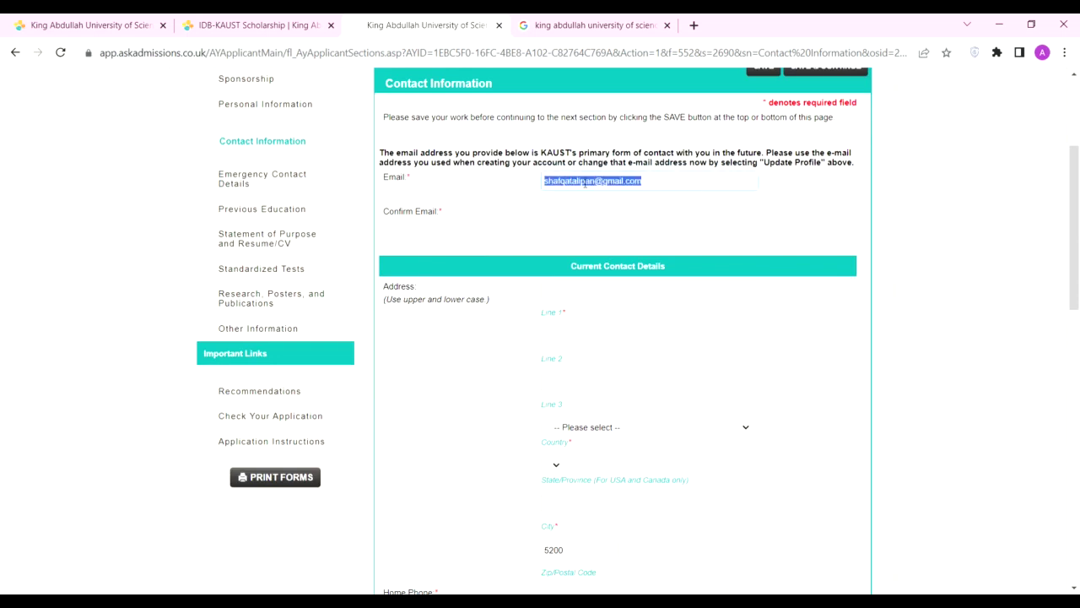
key("ctrl+c")
left_click(620, 217)
key("ctrl+v")
Step: Fill the current address: Line 1, country Pakistan and city Karachi
scroll(572, 155, "down", 2)
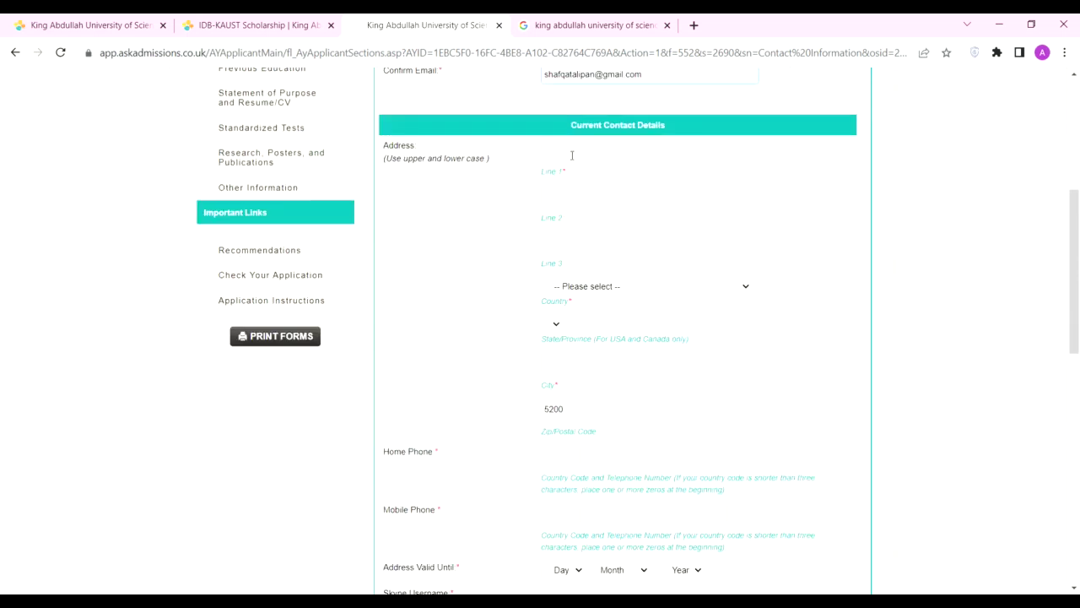
left_click_drag(385, 158, 494, 164)
left_click(615, 148)
key("ctrl+v")
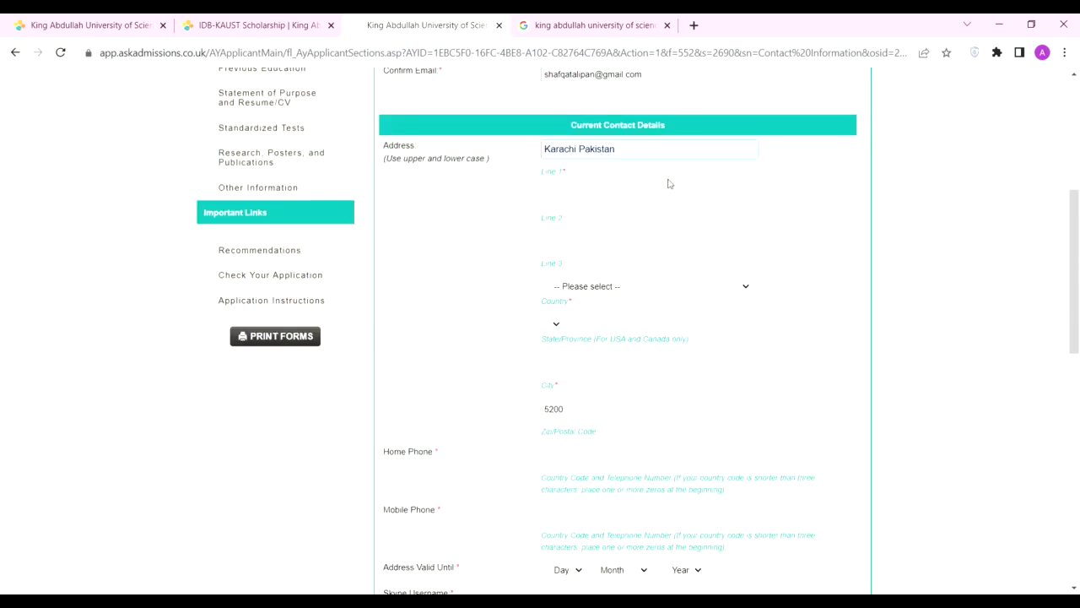
left_click(604, 286)
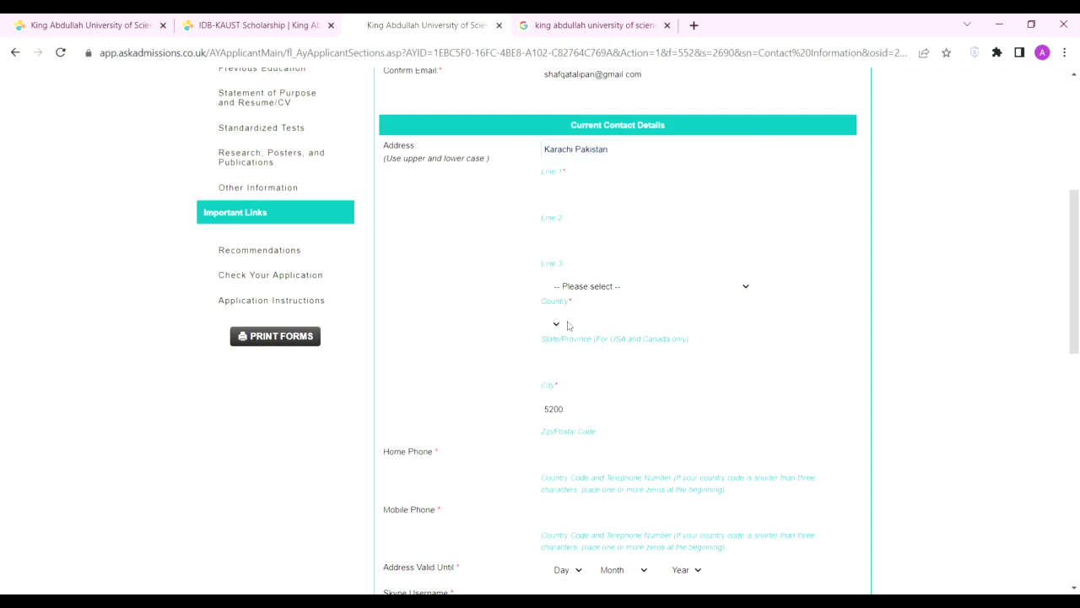
left_click(567, 324)
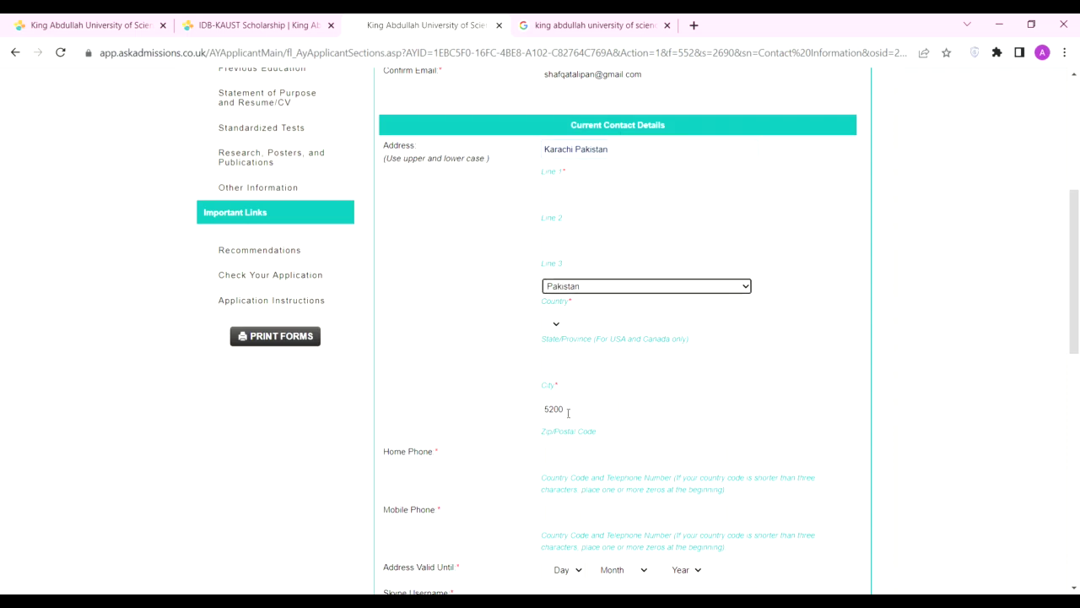
left_click(567, 364)
type("Karachi")
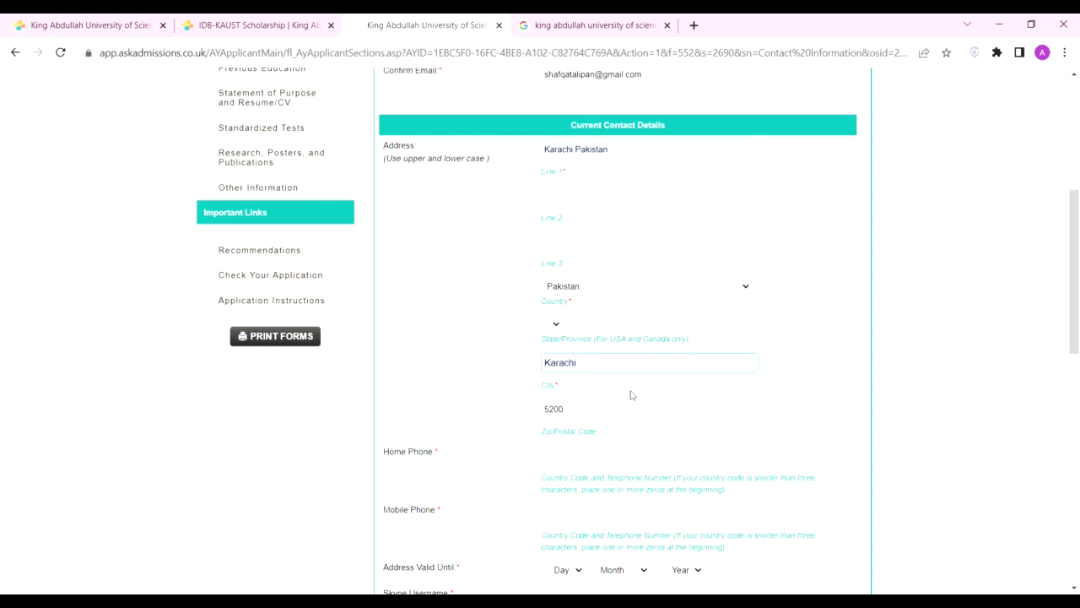
left_click(697, 349)
scroll(601, 444, "down", 1)
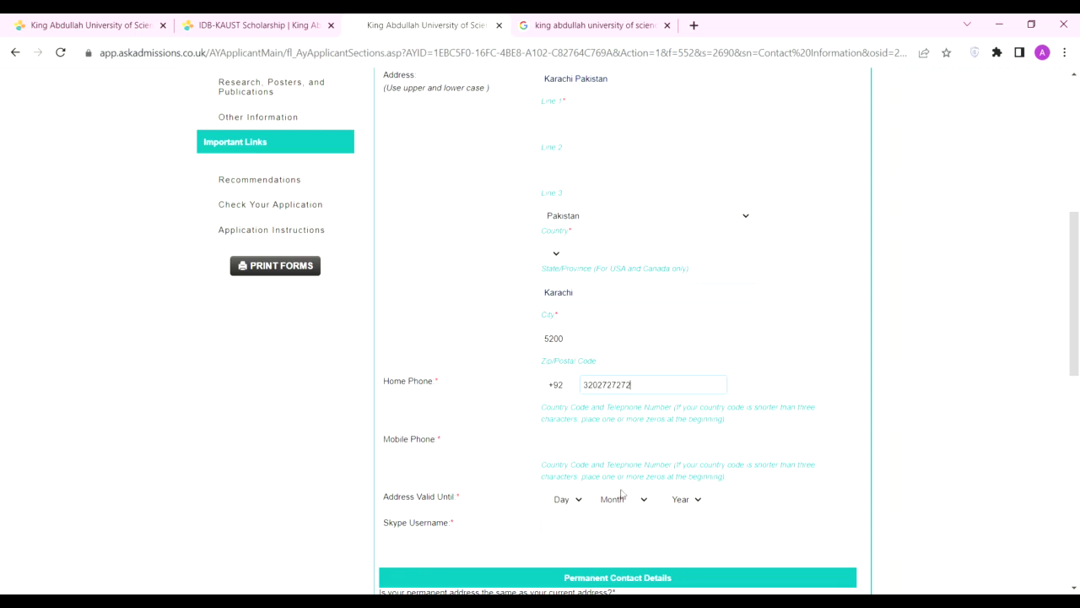
Step: Enter the applicant's mobile phone number
left_click(574, 441)
left_click(615, 447)
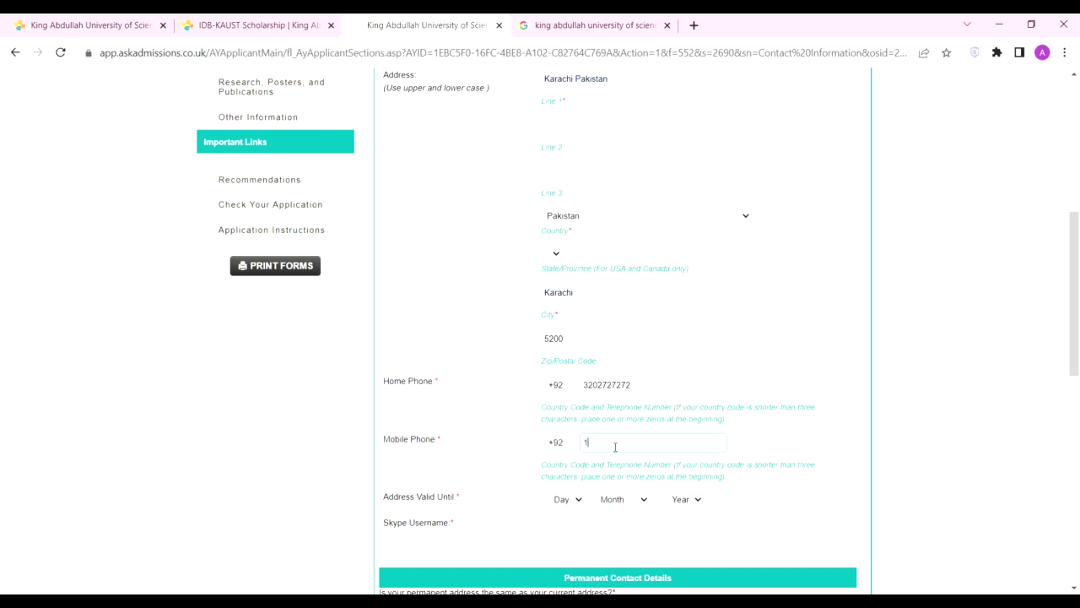
type("1234567890")
scroll(583, 462, "down", 3)
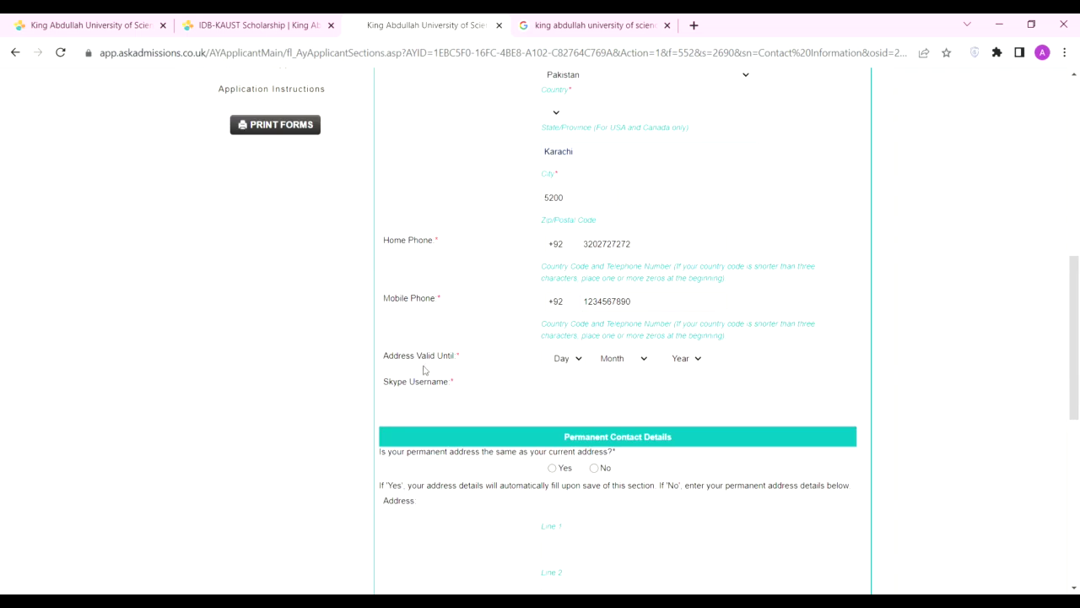
Step: Set Address Valid Until to 14 October 2025
left_click(551, 529)
key("Tab")
key("o")
key("Tab")
key("2")
Step: Fill the Skype username and mark the permanent address as same as current
left_click(560, 399)
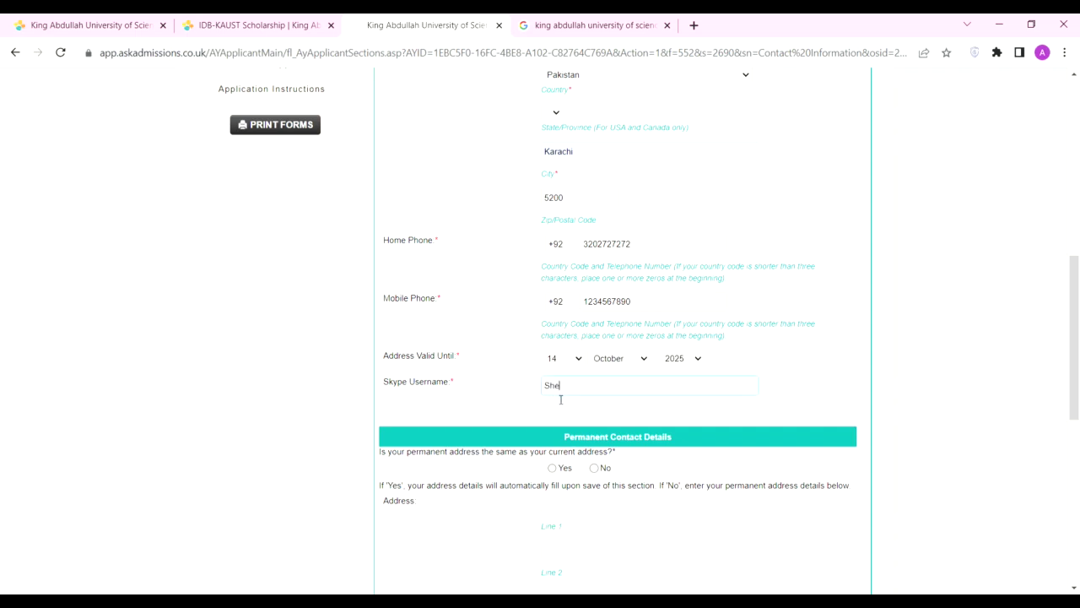
scroll(541, 401, "down", 1)
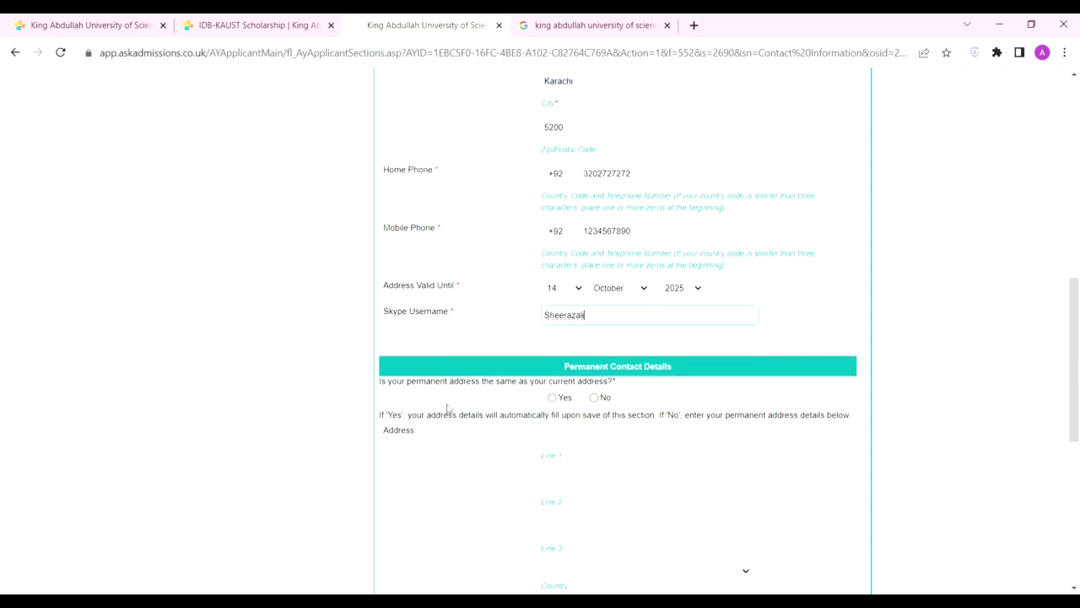
left_click(558, 397)
scroll(742, 422, "down", 5)
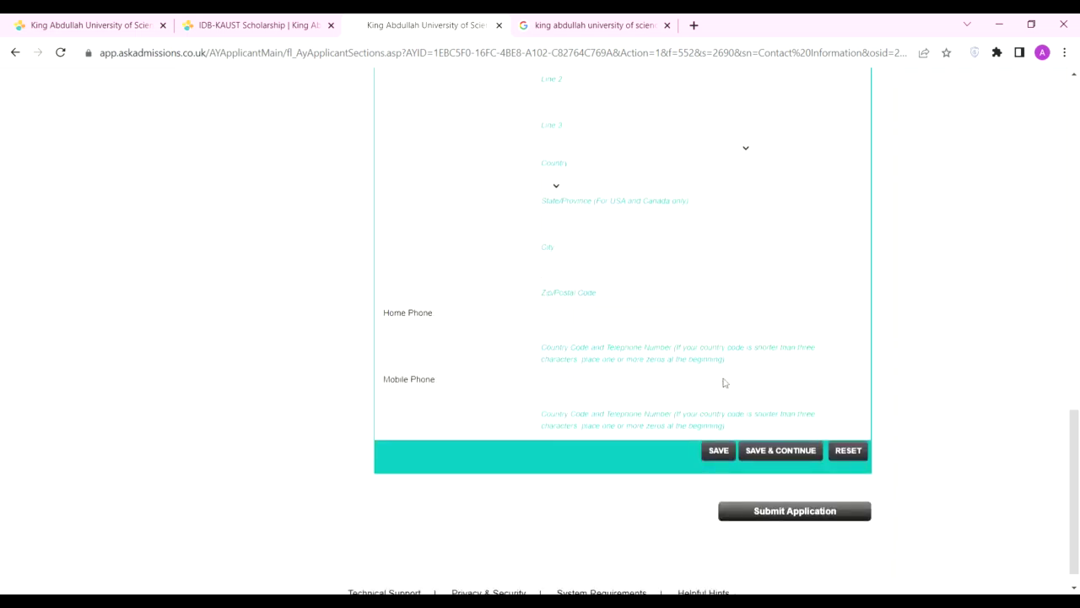
scroll(723, 381, "up", 3)
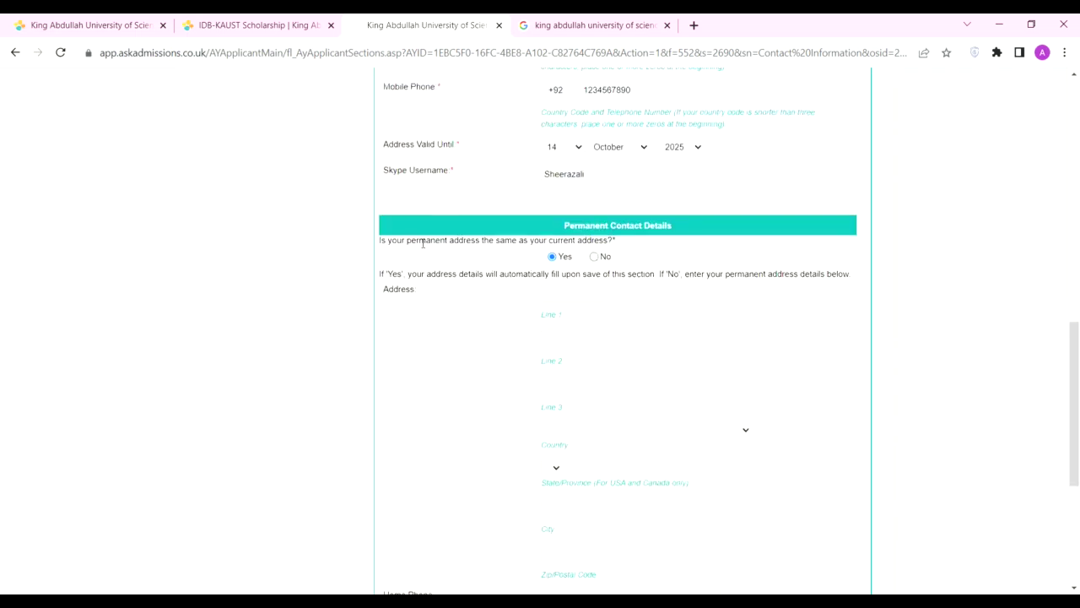
Step: Save Contact Information, resubmitting after adding country code 92 to the phones
scroll(750, 480, "down", 2)
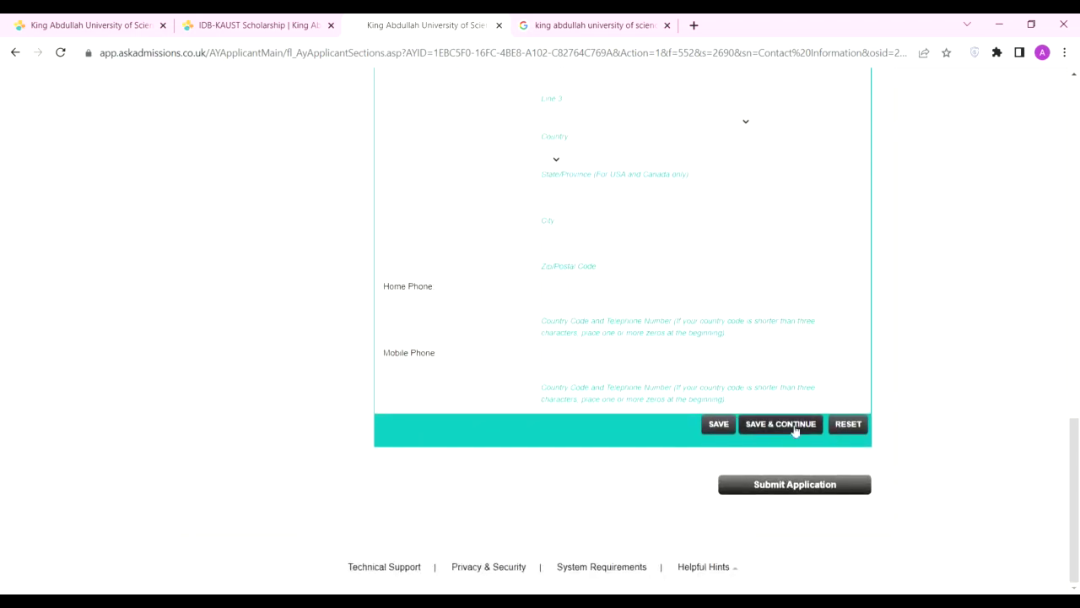
left_click(777, 426)
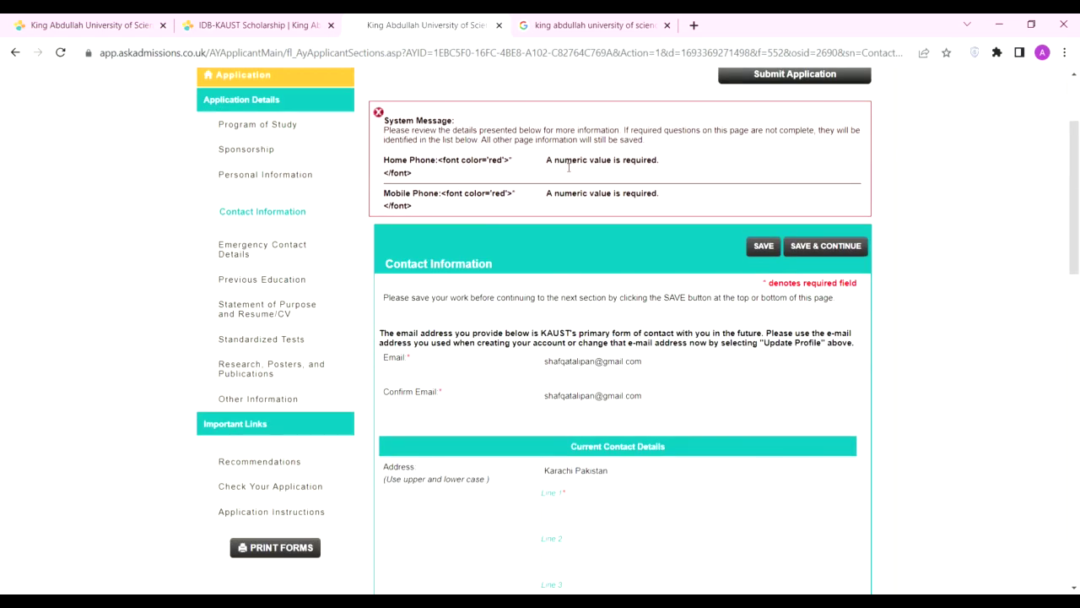
left_click_drag(442, 160, 511, 161)
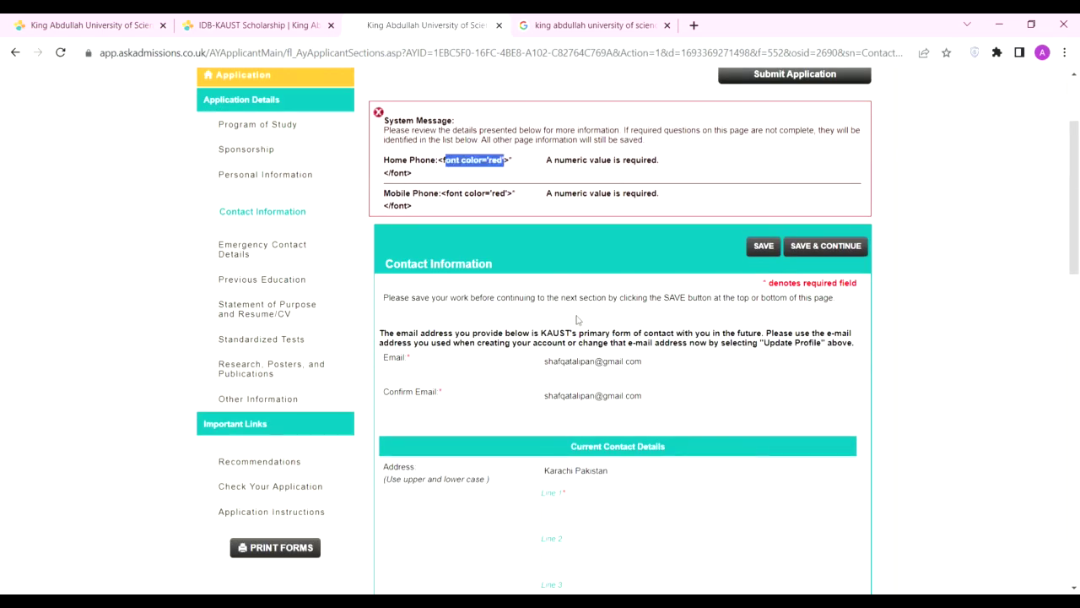
scroll(580, 321, "down", 4)
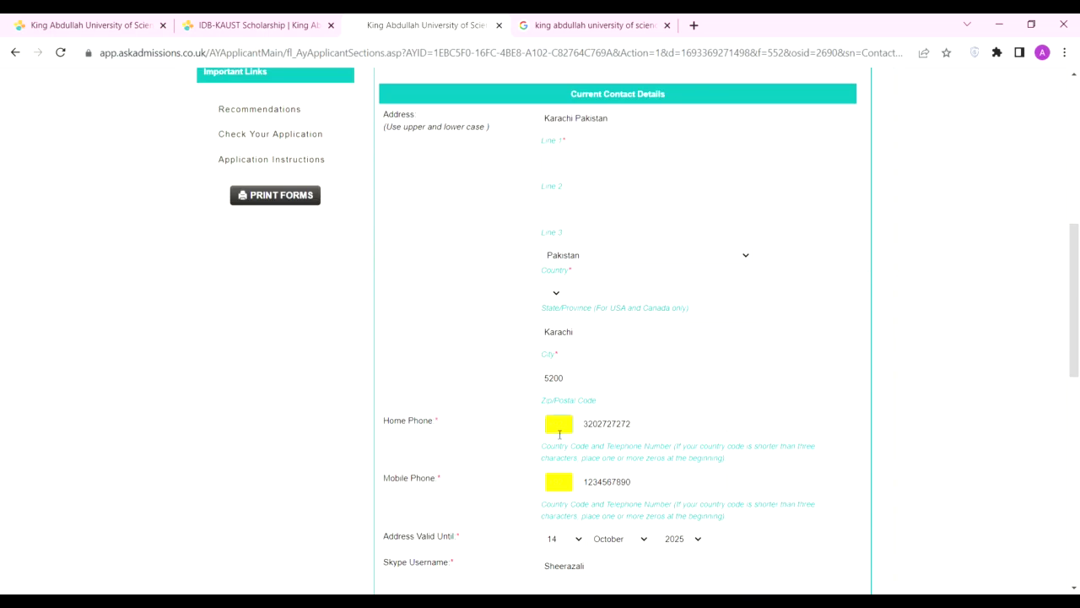
scroll(591, 477, "down", 8)
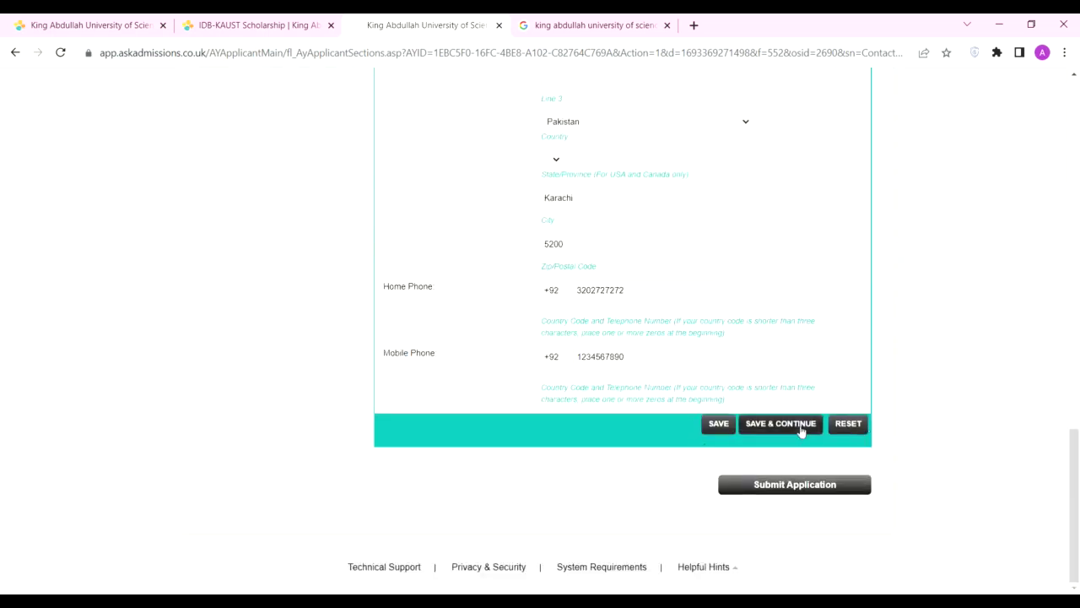
left_click(793, 427)
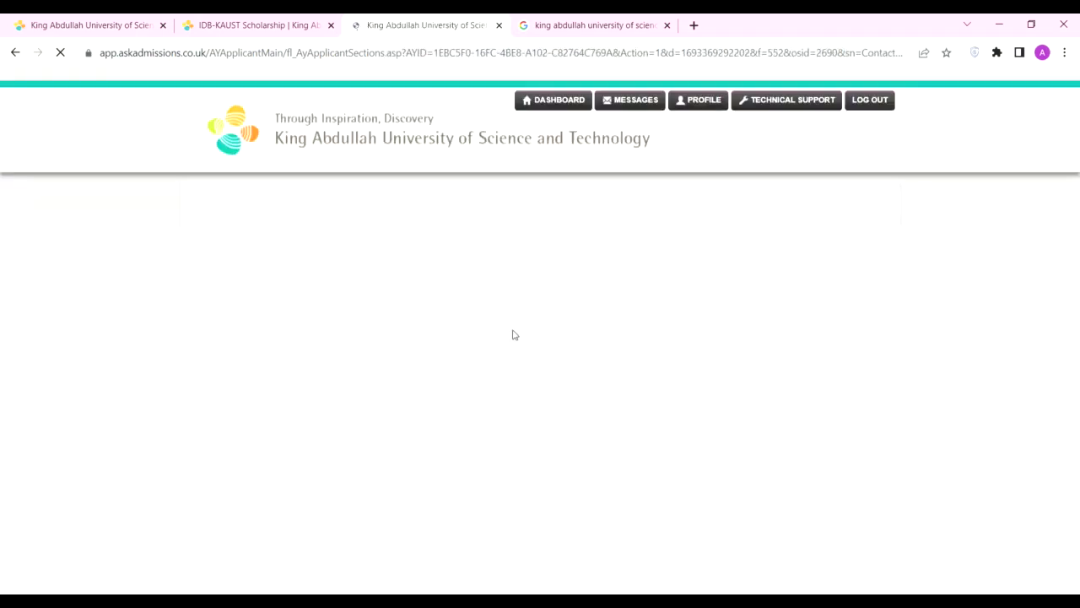
Step: Review the contact form once more and save to reach Emergency Contact Details
scroll(535, 374, "down", 8)
scroll(567, 418, "down", 8)
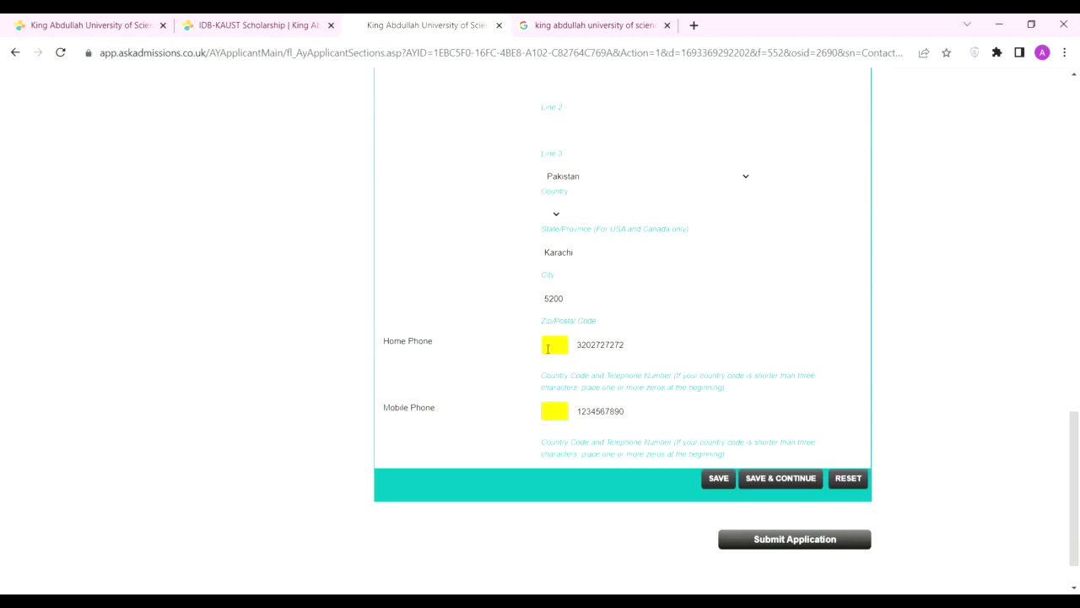
scroll(754, 448, "up", 7)
scroll(613, 413, "down", 3)
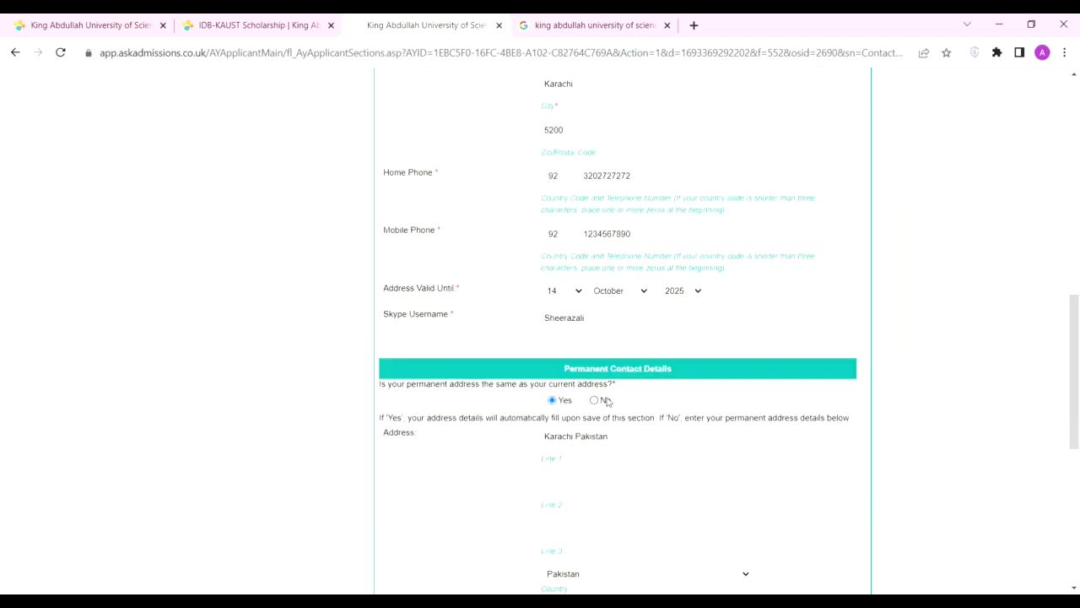
scroll(608, 396, "up", 10)
scroll(808, 427, "down", 9)
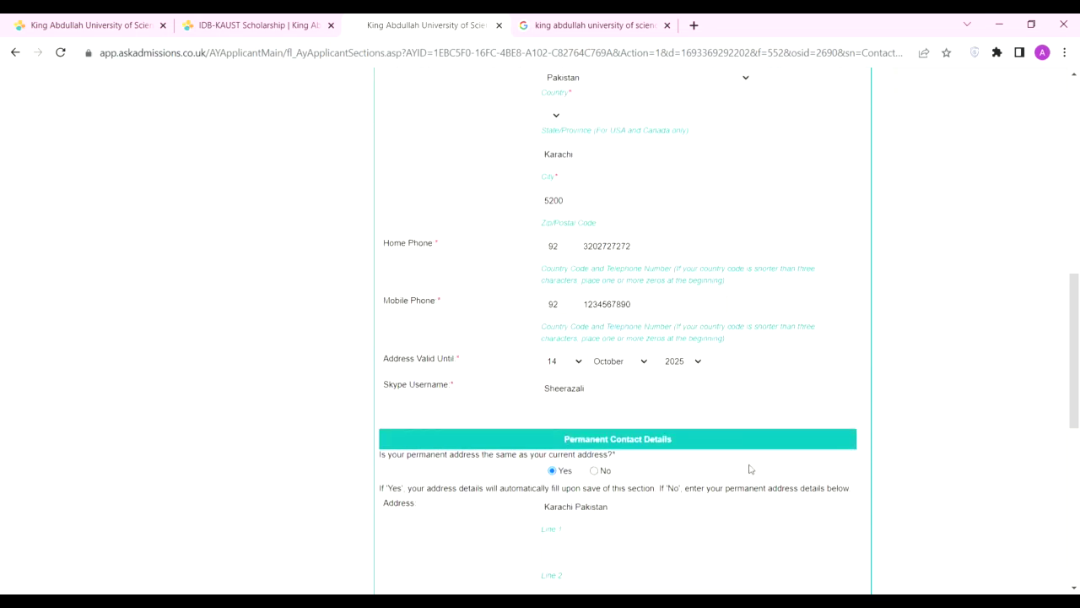
scroll(750, 468, "down", 7)
left_click(749, 431)
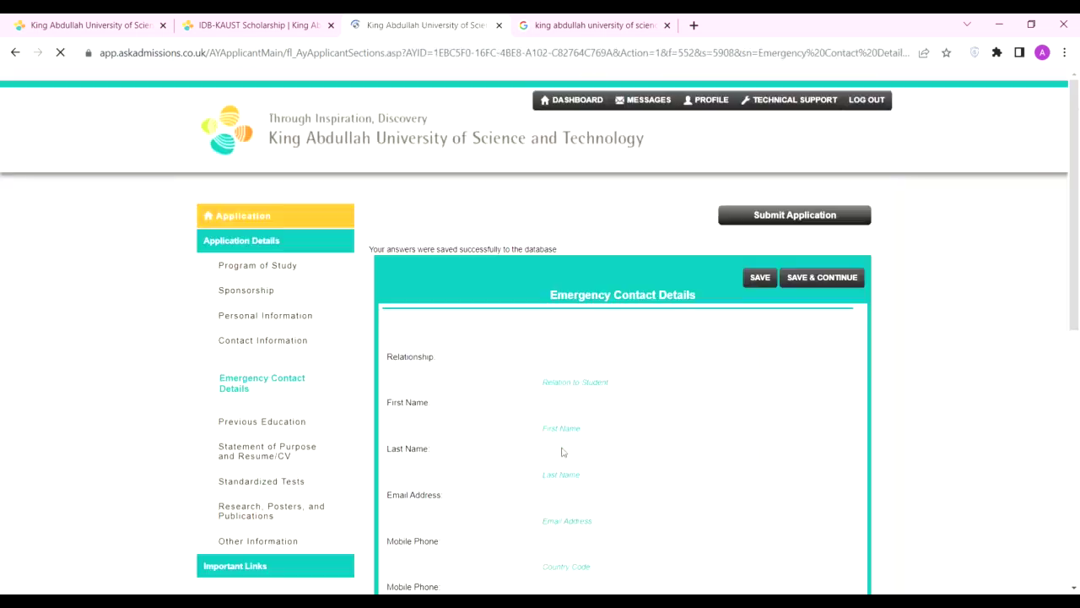
Step: Enter a brother as emergency contact with his names, e-mail, code 92 and mobile, then save
scroll(574, 454, "down", 5)
scroll(583, 461, "up", 4)
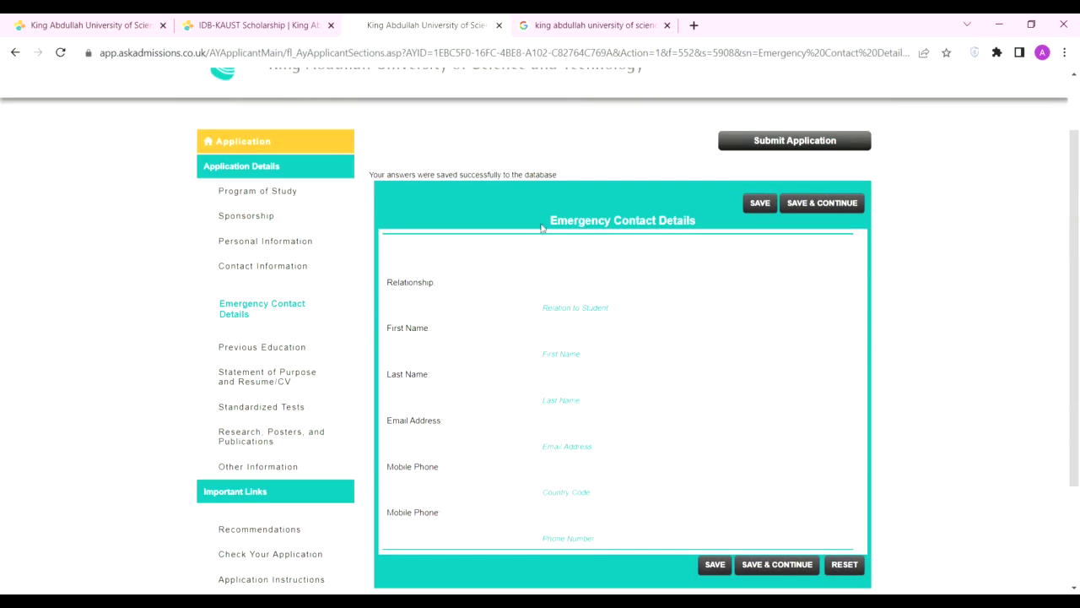
left_click(585, 289)
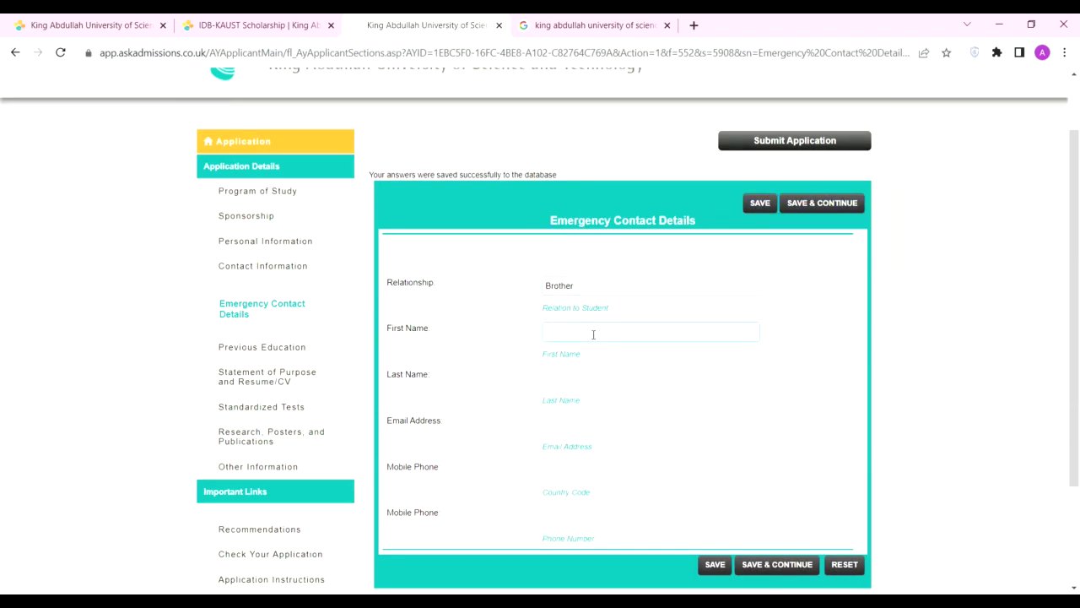
left_click(573, 381)
type("Sheeraz")
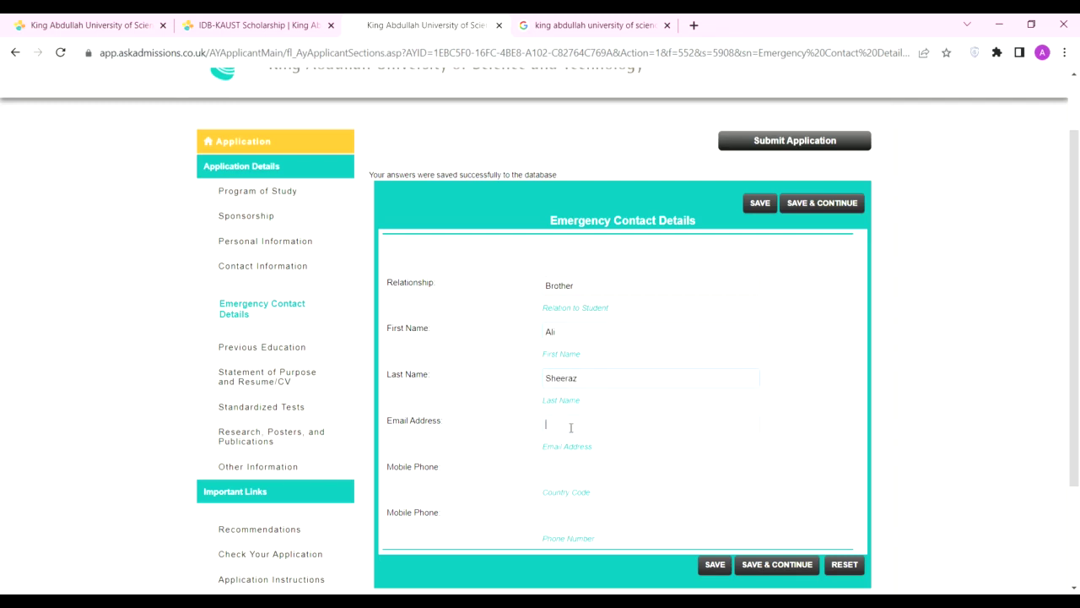
left_click(570, 427)
left_click(567, 468)
type("9")
scroll(645, 507, "down", 3)
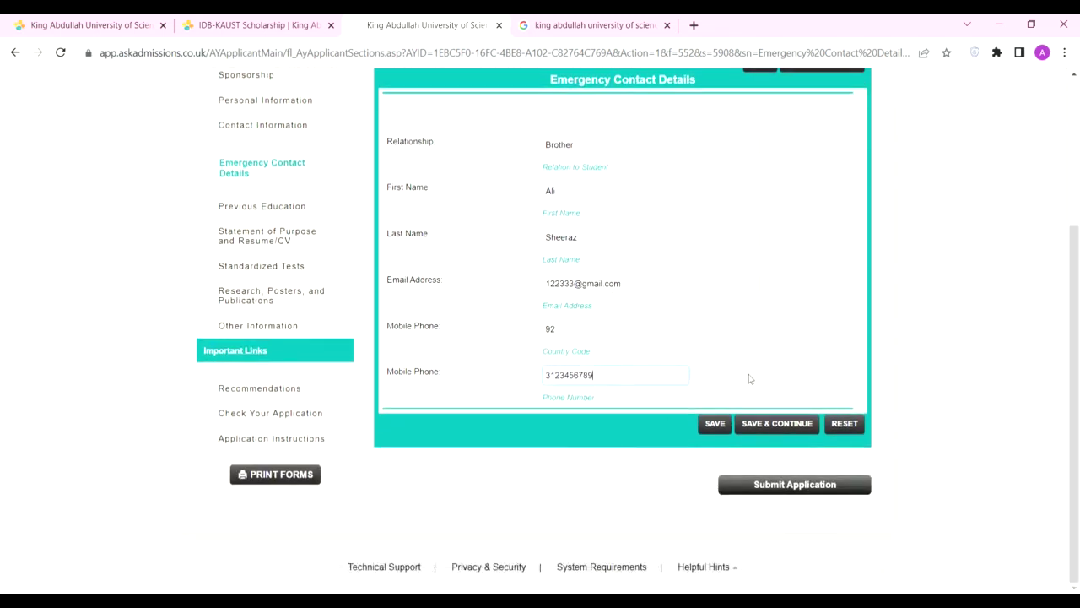
left_click(776, 426)
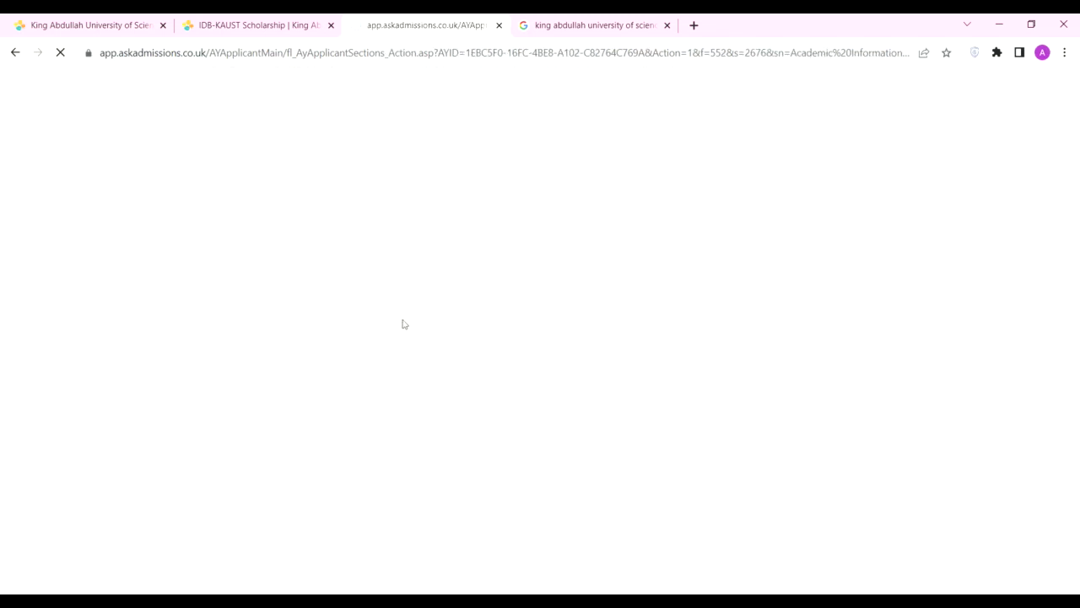
Step: Set degree type BS, major Mechanical Engineering and country Pakistan
scroll(348, 173, "down", 3)
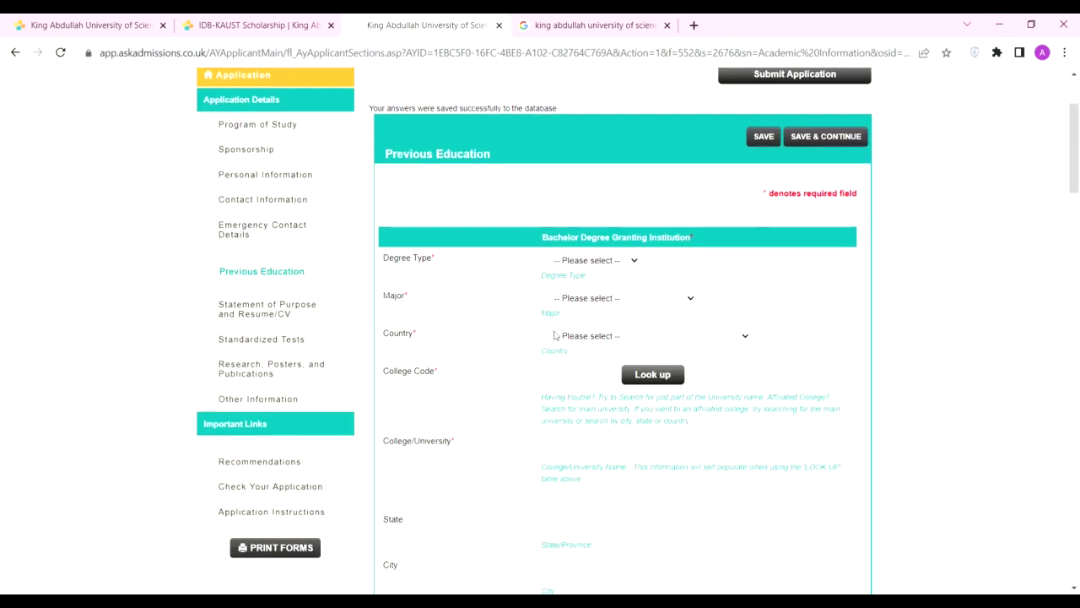
key("b")
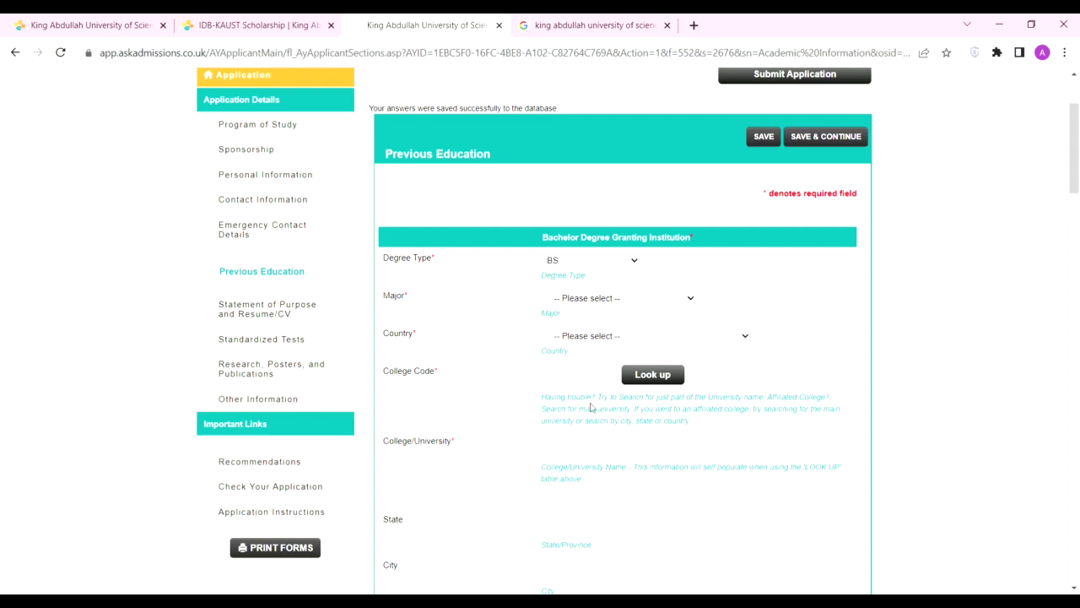
key("Tab")
type("mech")
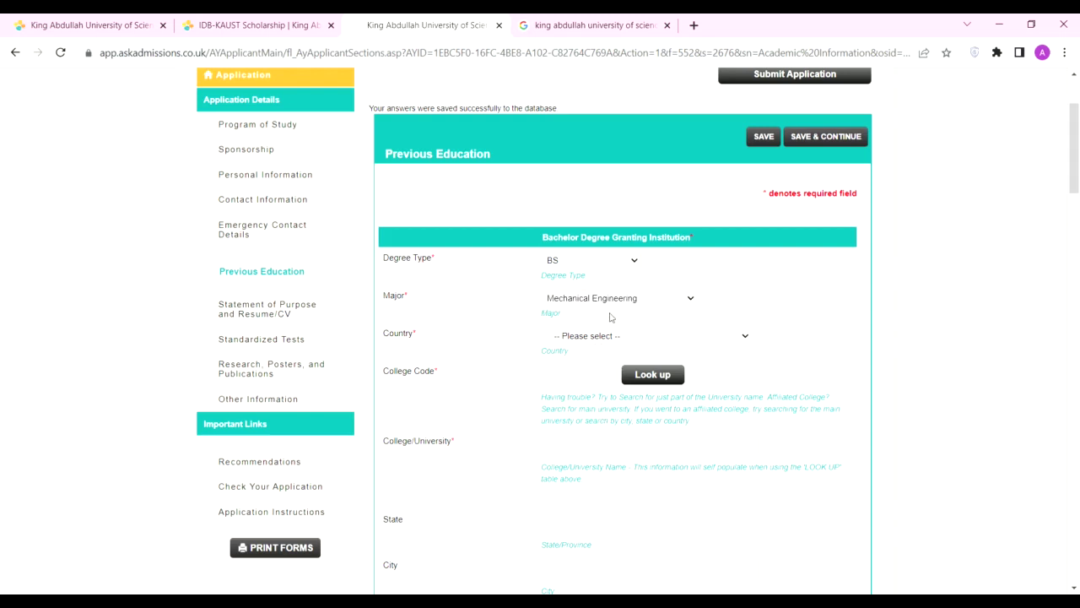
key("Tab")
type("pak")
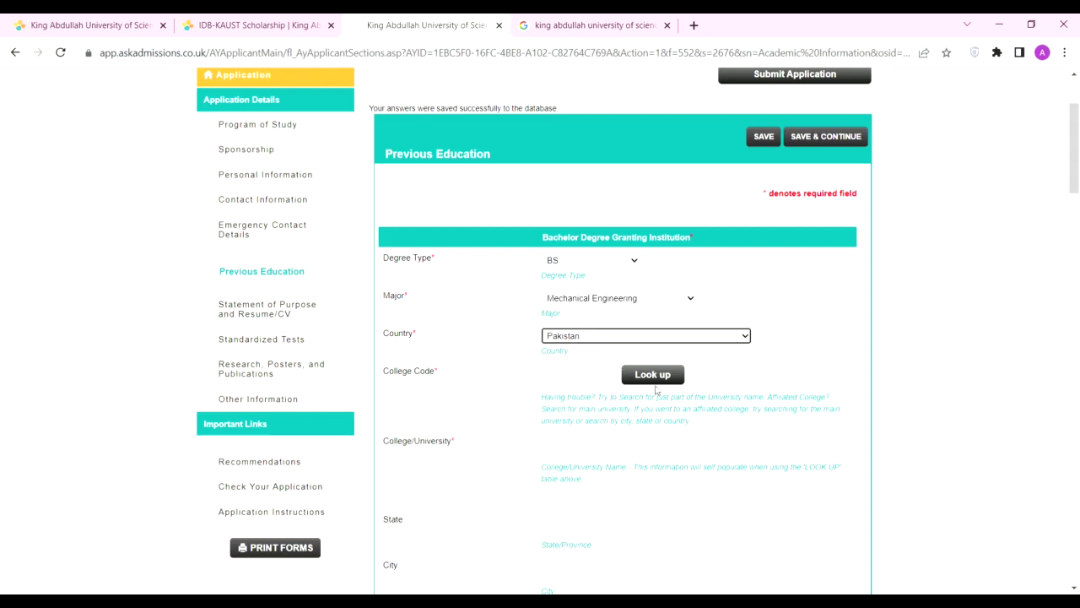
key("Tab")
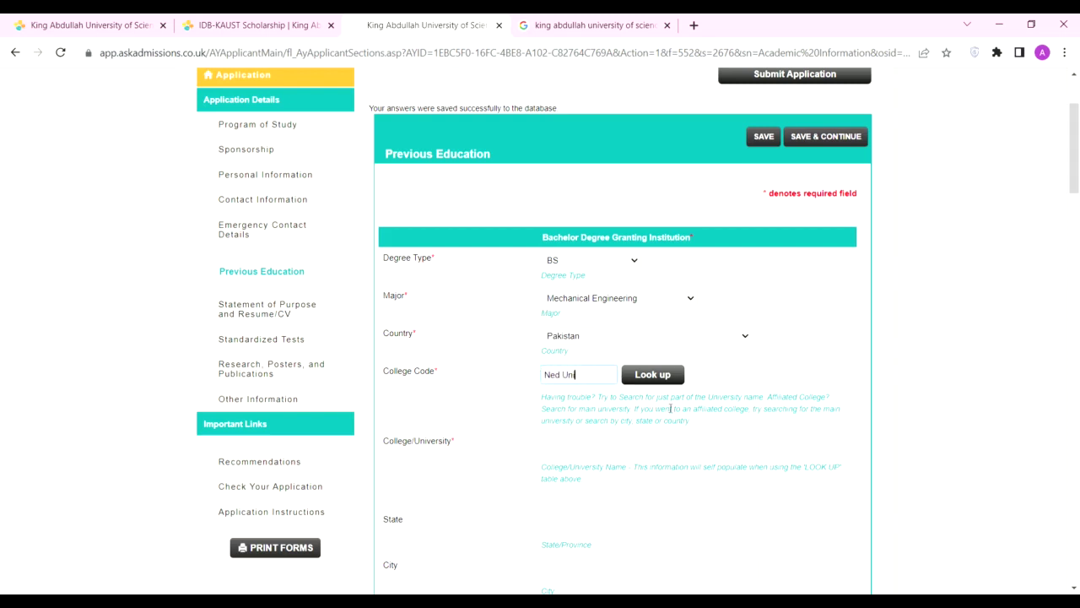
Step: Enter 'Ned University' as the college name, fixing the capitalisation typo
left_click(616, 449)
type("Ned UNiversi")
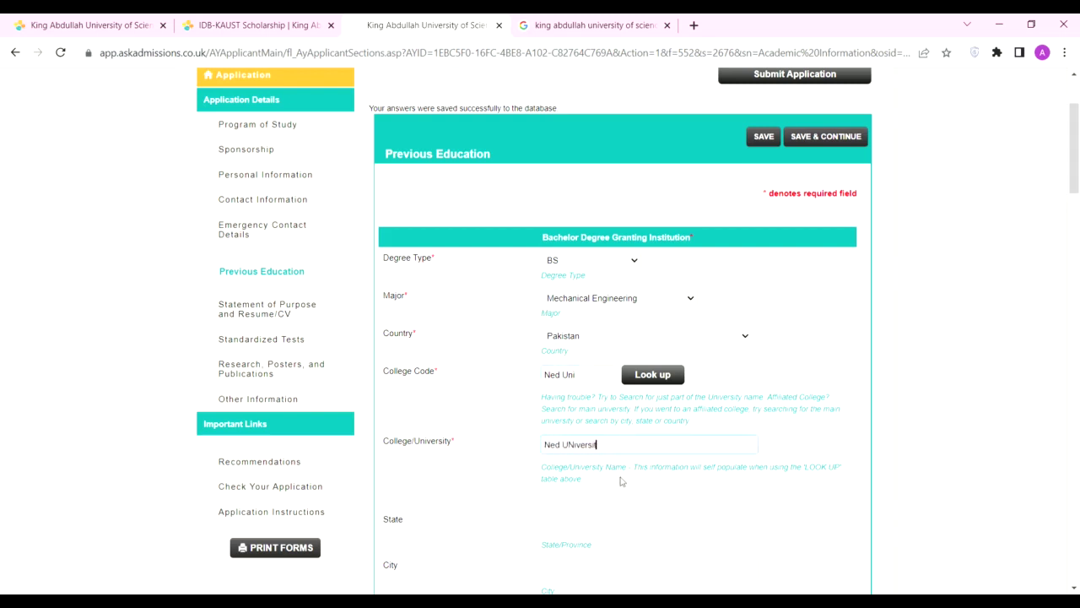
type("ty")
left_click(579, 453)
key("BackSpace")
type("n")
Step: Fill state Sindh, city Karachi and zip 52000
scroll(607, 337, "down", 4)
left_click(624, 175)
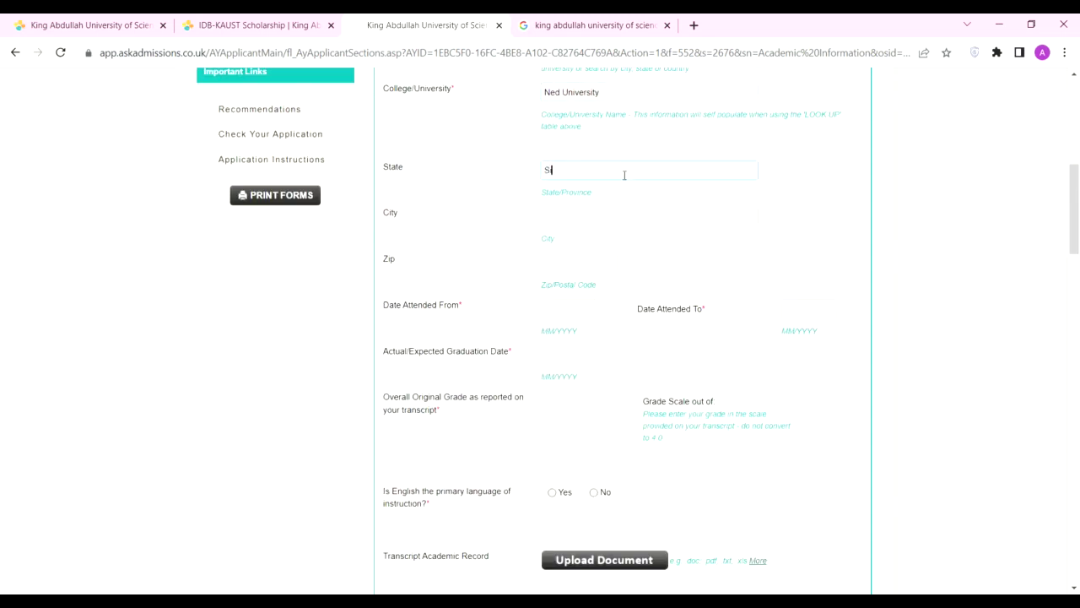
left_click(578, 217)
type("Karachi")
left_click(572, 268)
type("52000")
type("1")
type("6")
Step: Set the attendance start date to 06/2016
left_click(818, 309)
type("20")
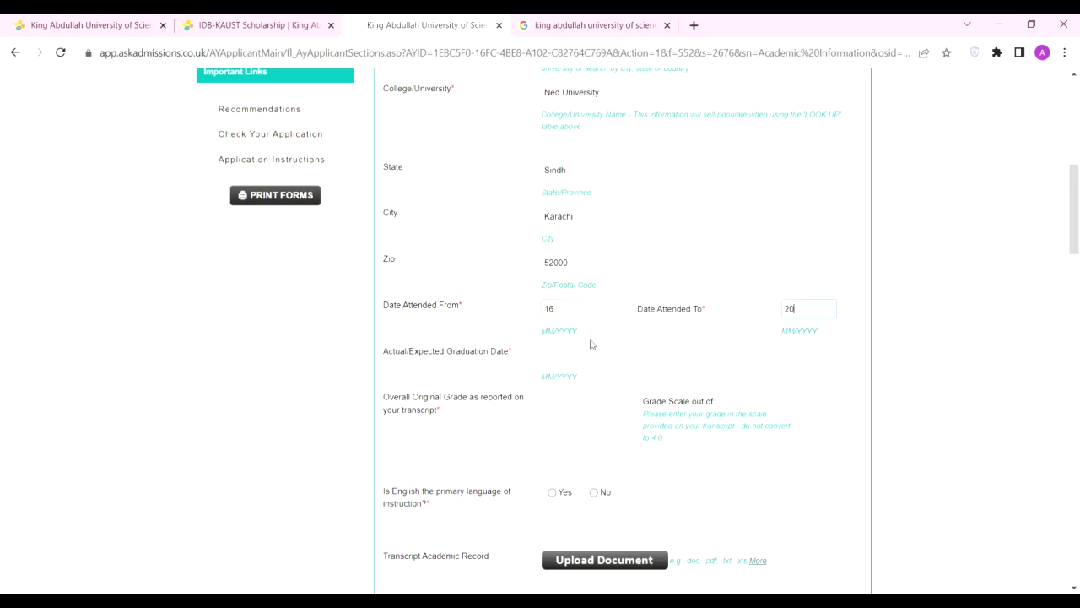
left_click(588, 321)
type("6")
left_click(803, 312)
Step: Enter attended-to date 02/2020, the graduation date and overall grade 3.9
type("02/2020")
scroll(540, 140, "down", 3)
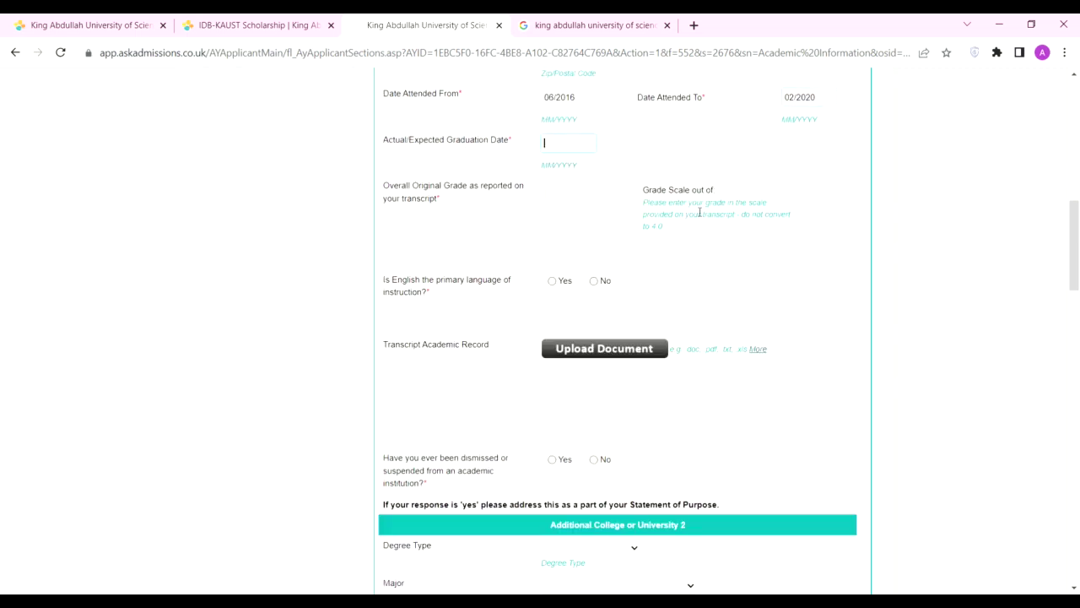
type("02/2020")
left_click(584, 188)
type("3.9")
Step: Answer Yes to English as instruction language and No to dismissal
scroll(760, 194, "down", 3)
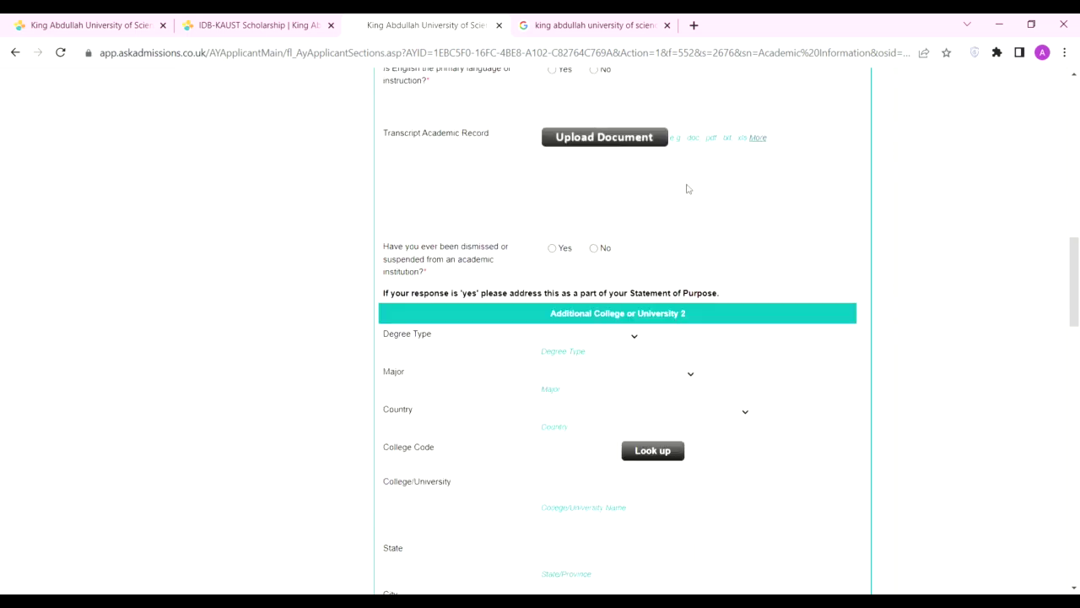
scroll(507, 169, "up", 1)
left_click(554, 142)
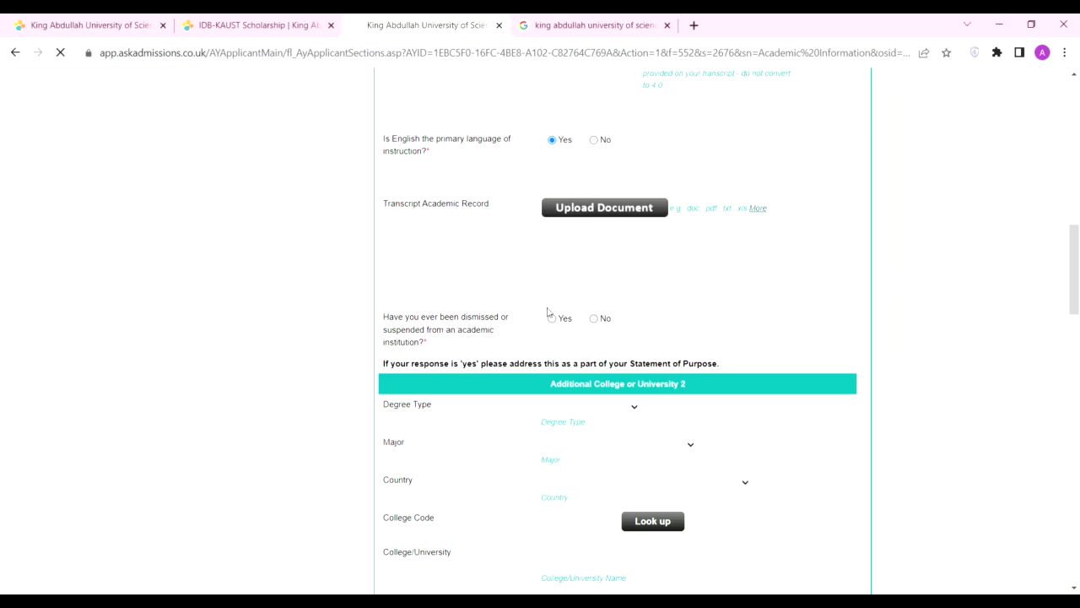
left_click(594, 319)
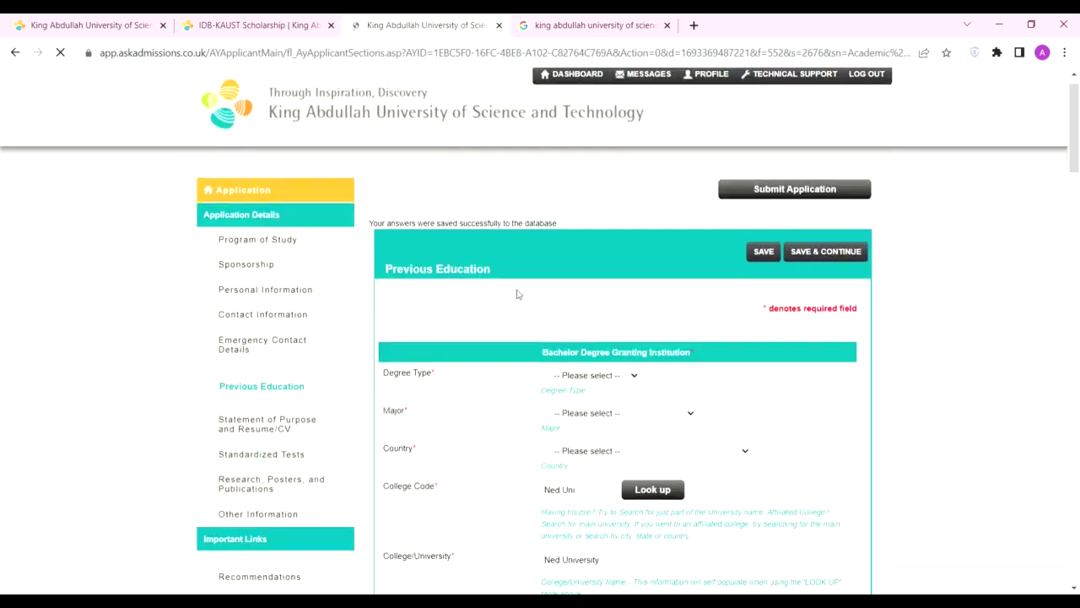
Step: Confirm No for the dismissal question and save Previous Education
scroll(516, 292, "down", 2)
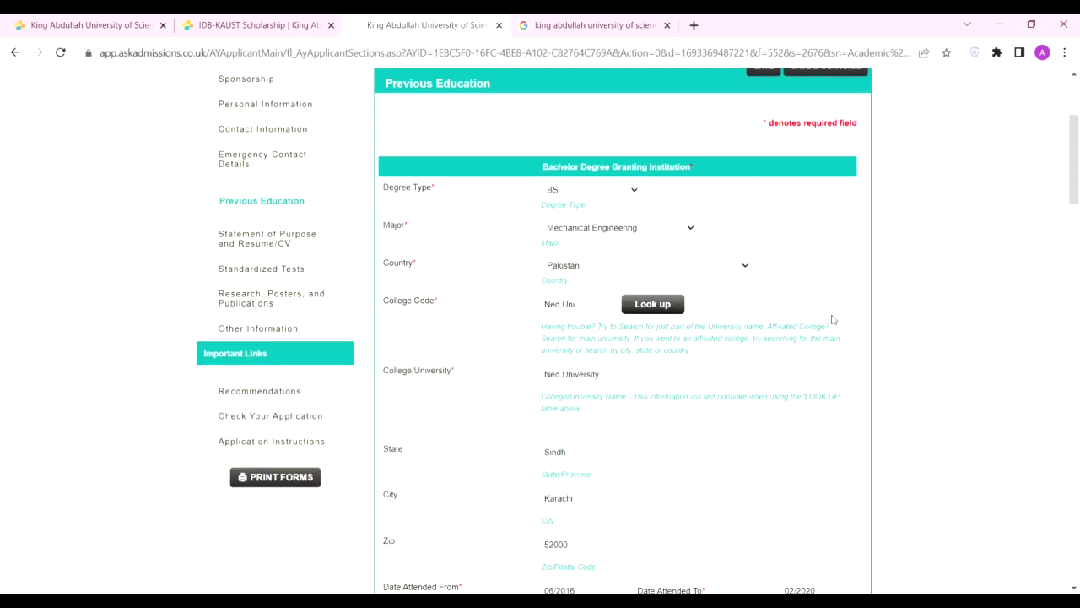
scroll(832, 315, "up", 2)
scroll(750, 327, "down", 3)
scroll(750, 328, "down", 8)
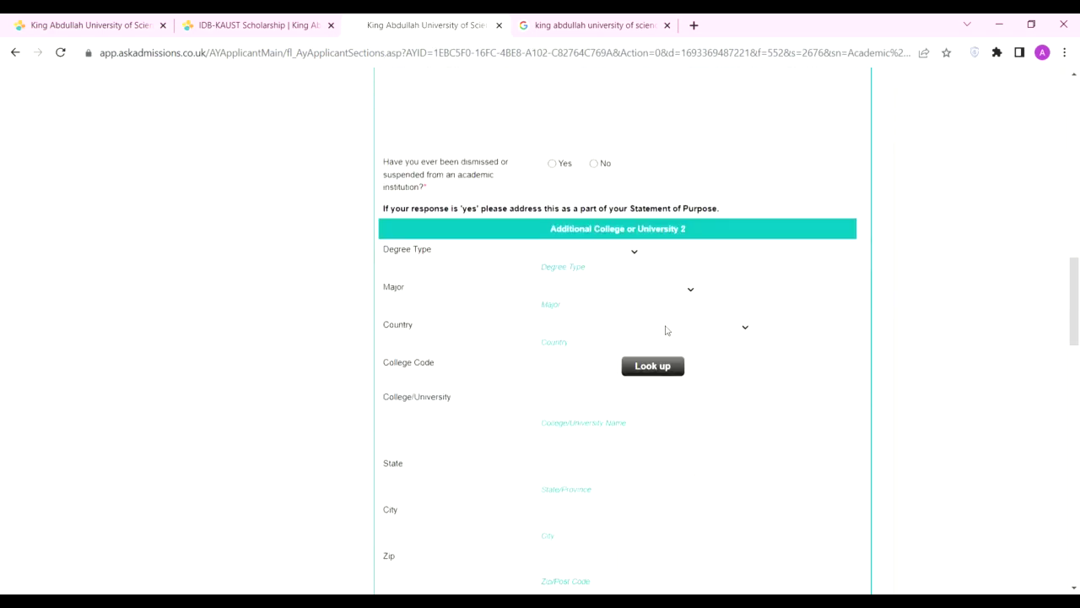
left_click(594, 163)
scroll(608, 177, "down", 2)
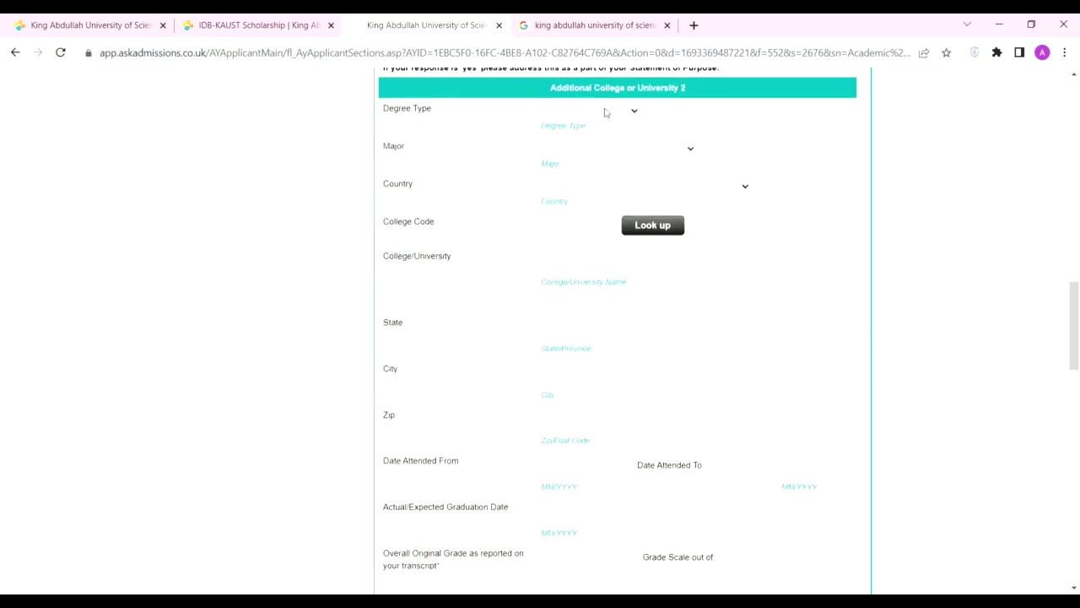
scroll(699, 222, "up", 2)
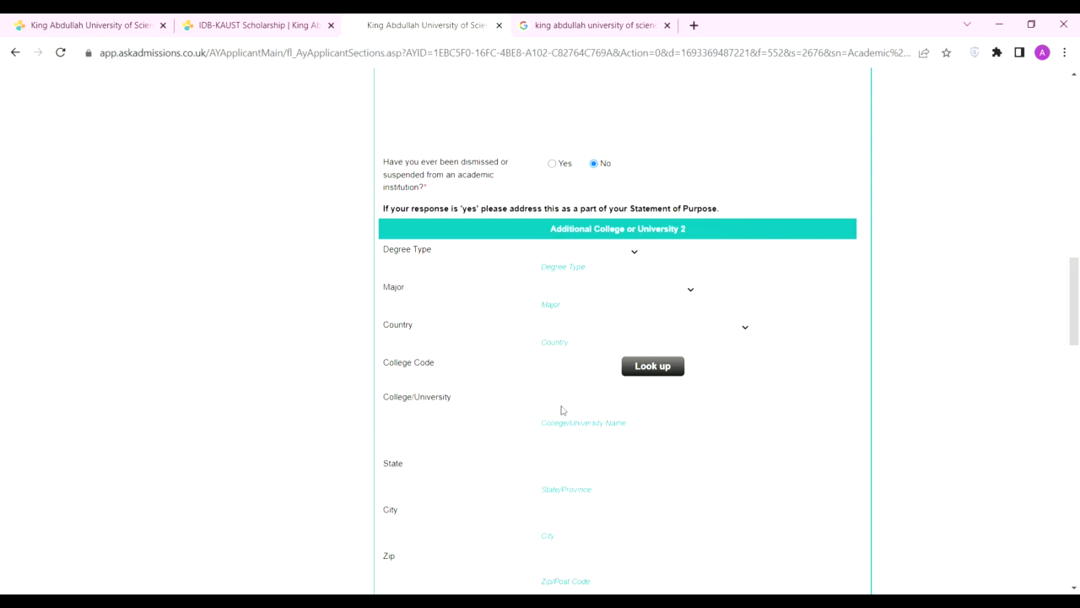
scroll(608, 363, "down", 7)
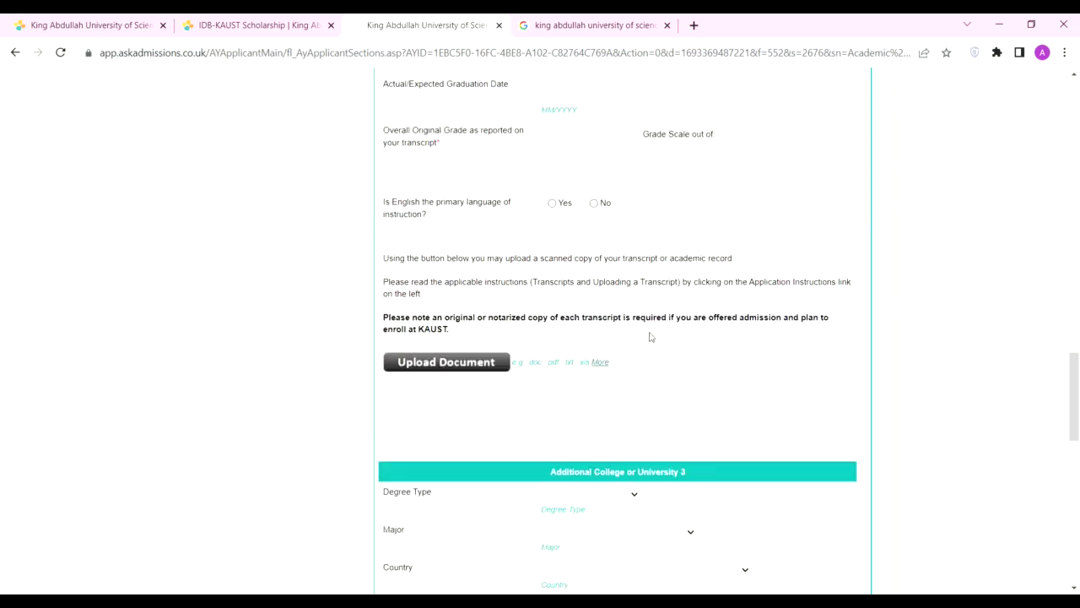
scroll(648, 337, "up", 2)
scroll(605, 373, "down", 3)
scroll(714, 395, "down", 8)
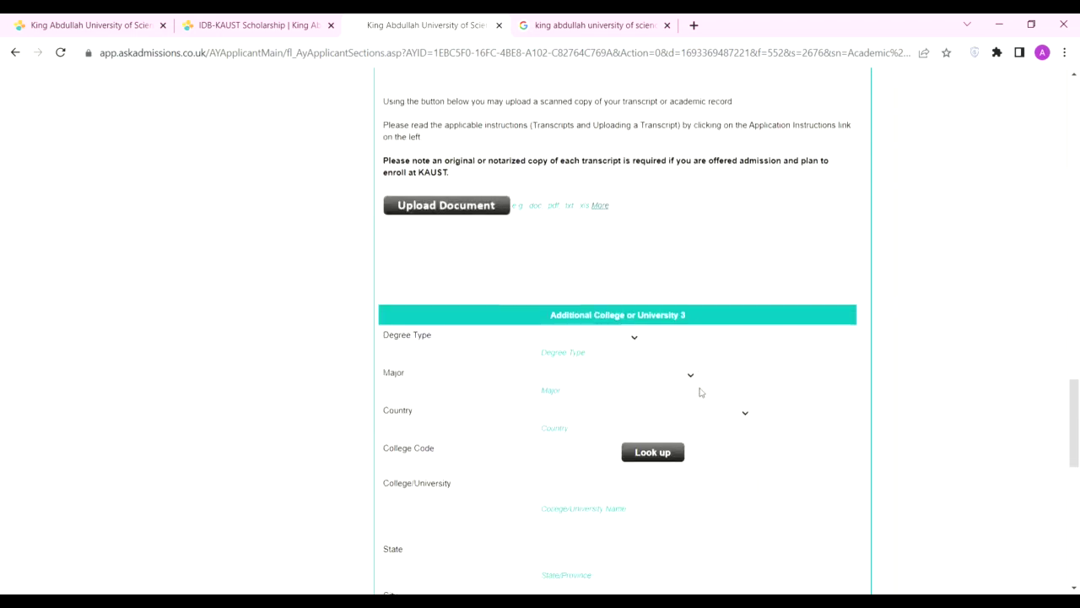
left_click(806, 423)
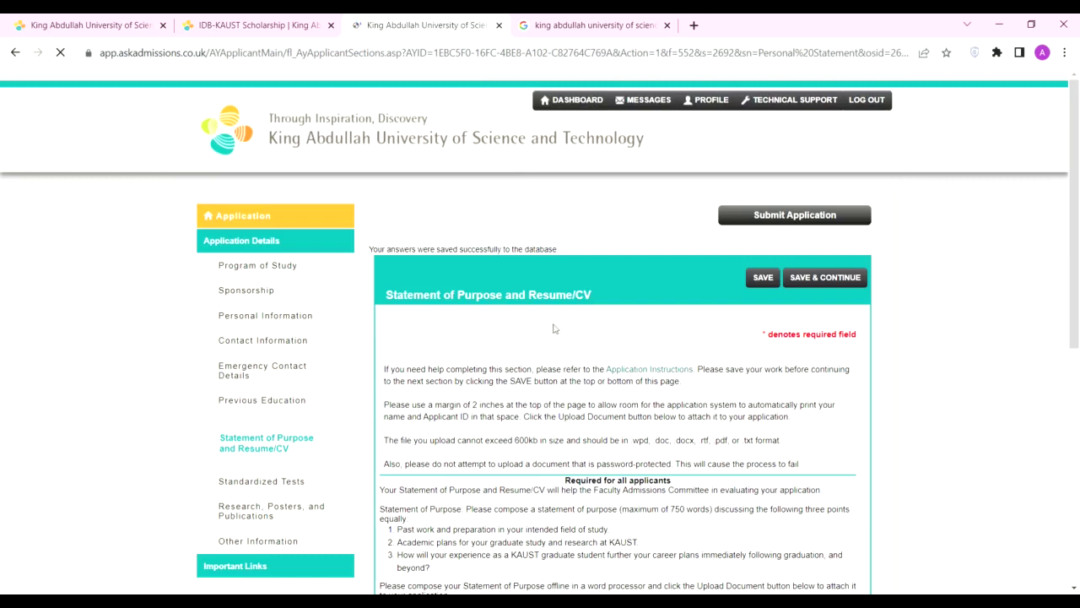
Step: Upload the Statement of Purpose file and save the section
scroll(685, 322, "down", 3)
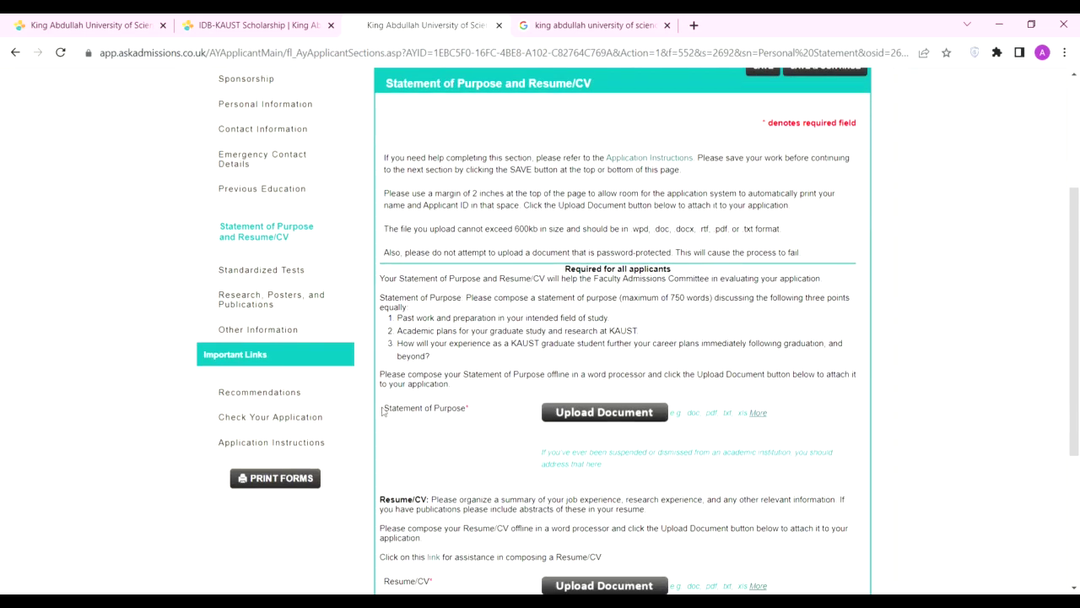
left_click_drag(383, 411, 463, 410)
left_click(469, 411)
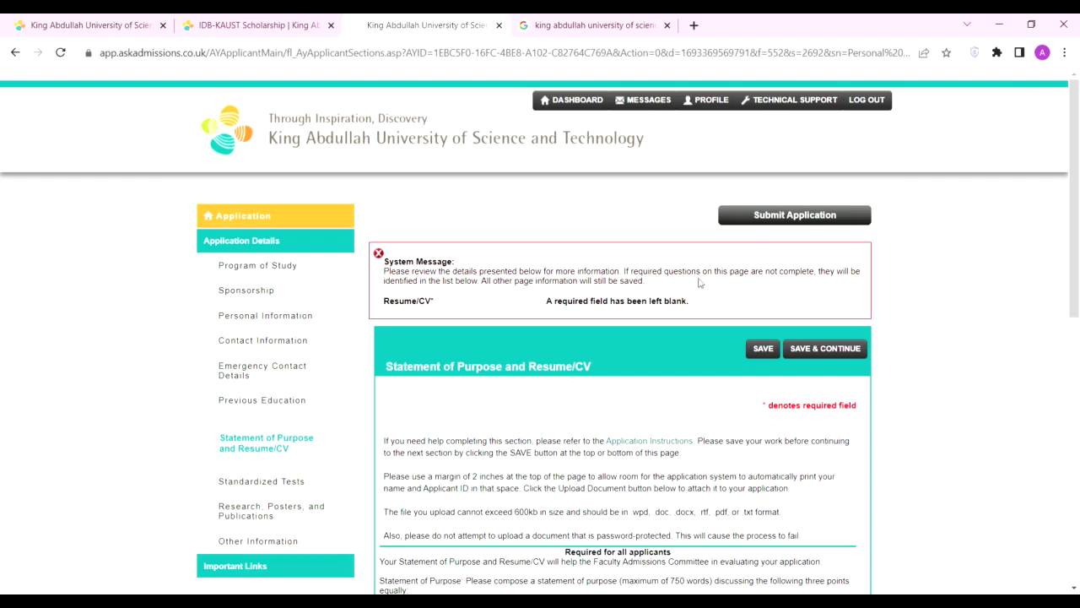
Step: Upload the Resume/CV and save both attached documents
scroll(483, 285, "down", 7)
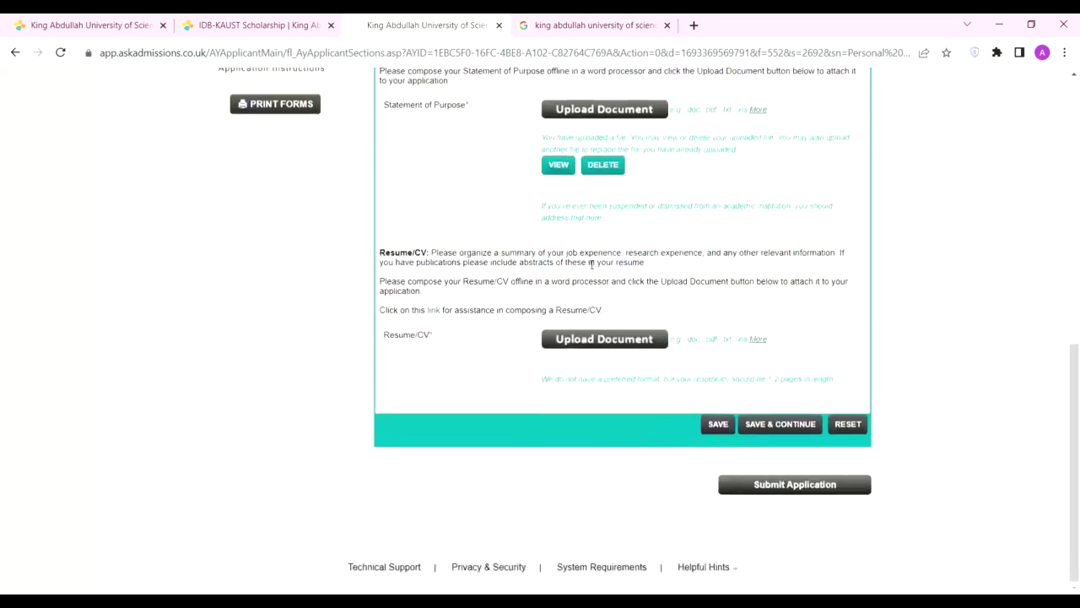
scroll(689, 278, "up", 2)
scroll(692, 316, "down", 1)
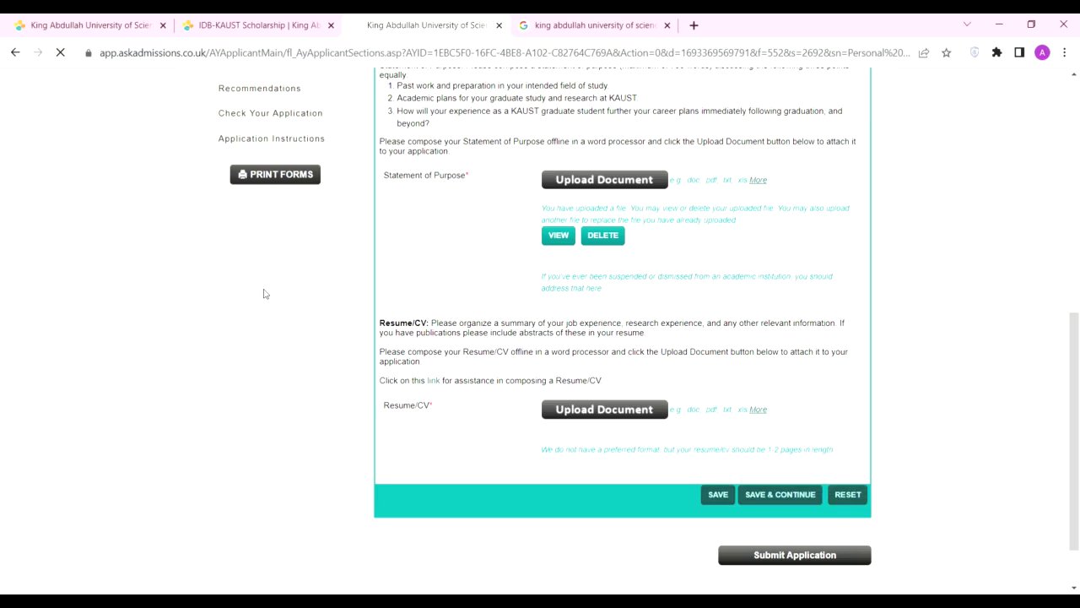
left_click(769, 494)
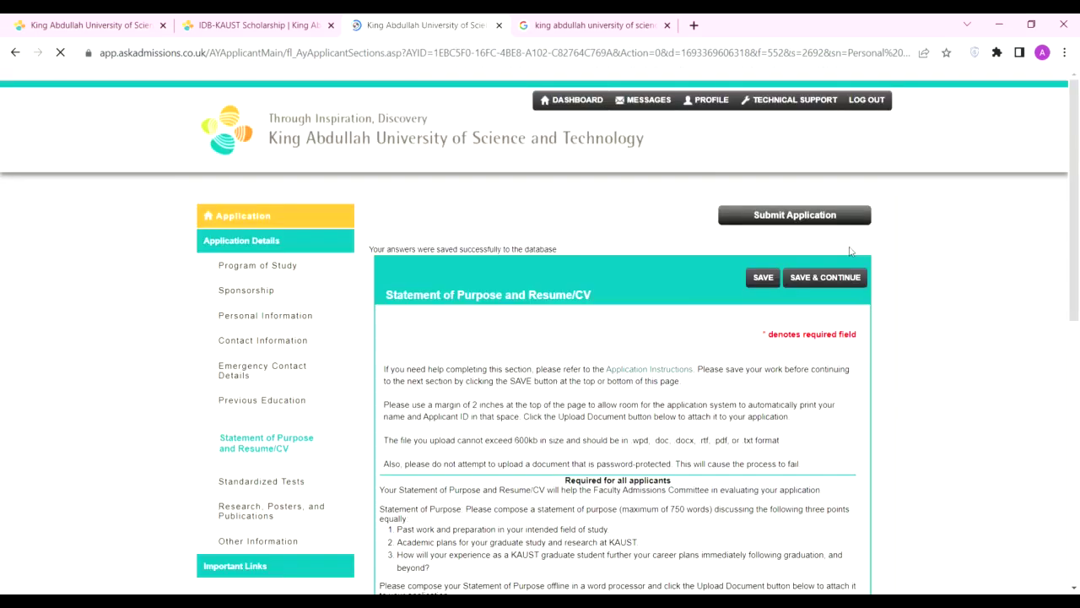
Step: Save the section and continue to Standardized Tests
scroll(650, 302, "down", 5)
scroll(627, 291, "down", 5)
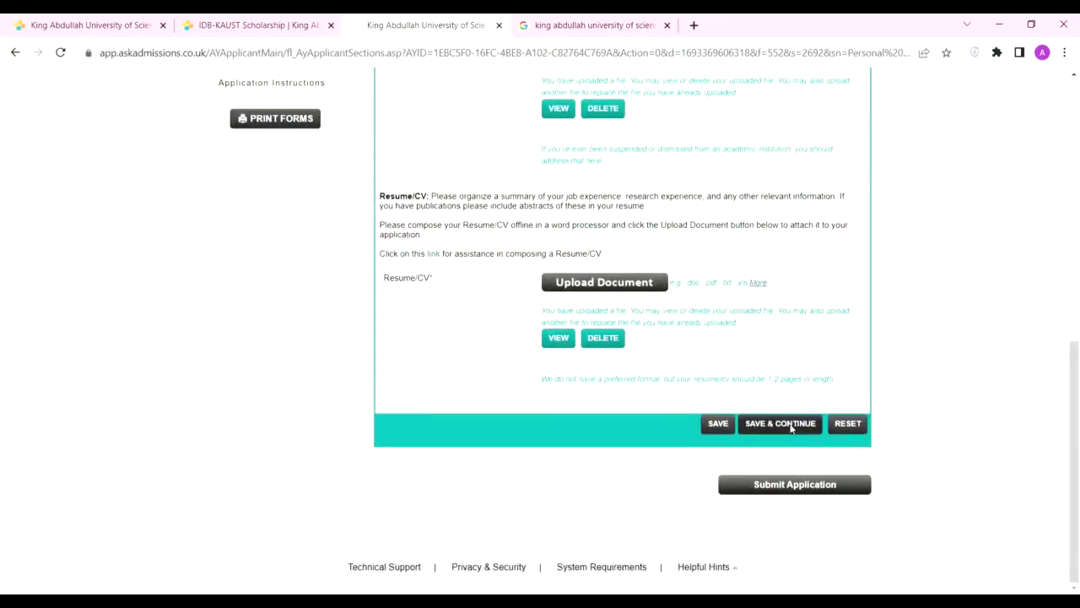
left_click(779, 425)
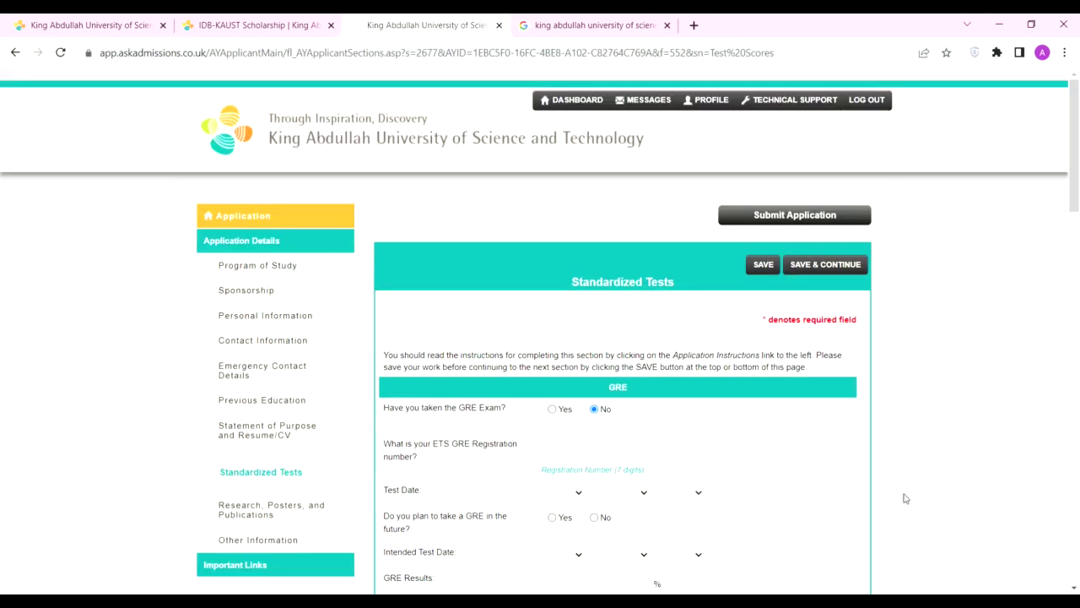
Step: Review the upper Standardized Tests entries, including the IELTS test dated 3 July 2022
scroll(951, 395, "down", 3)
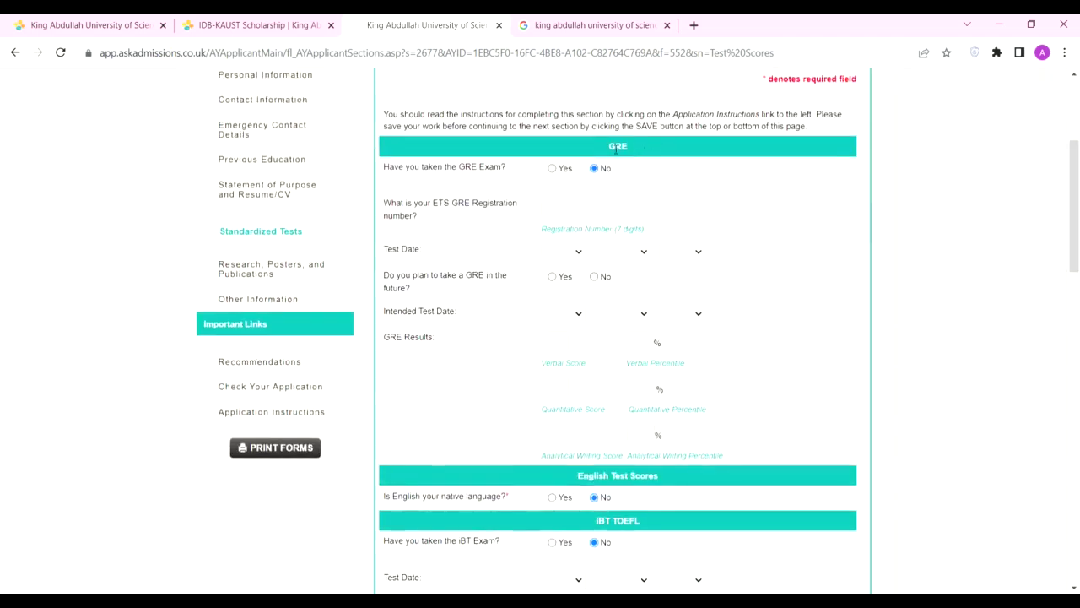
scroll(667, 287, "down", 3)
left_click_drag(593, 306, 692, 335)
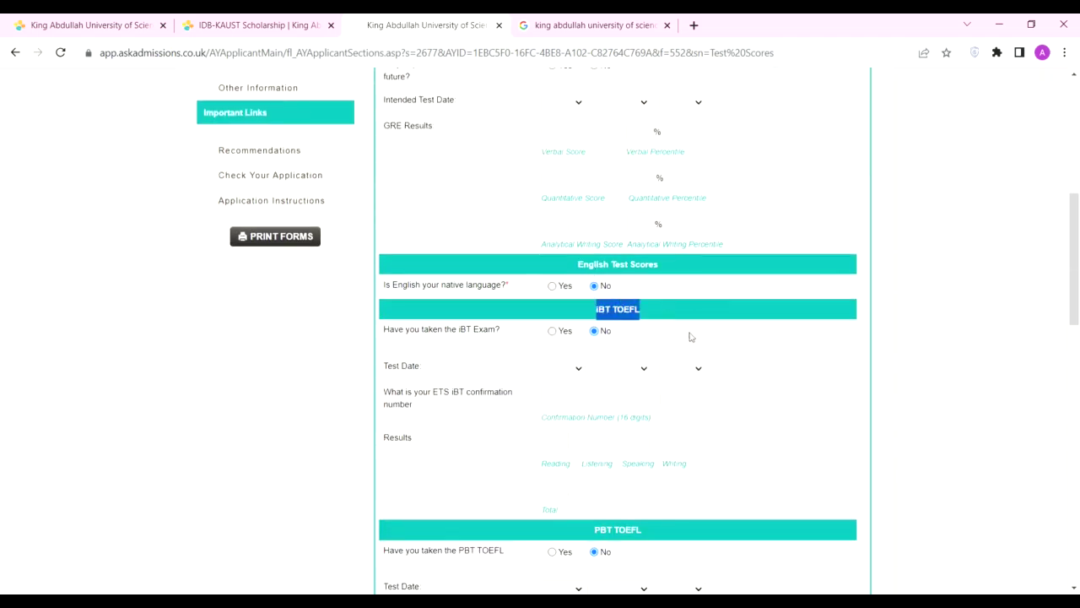
left_click(715, 342)
scroll(991, 244, "down", 1)
left_click_drag(585, 463, 670, 456)
scroll(669, 456, "down", 5)
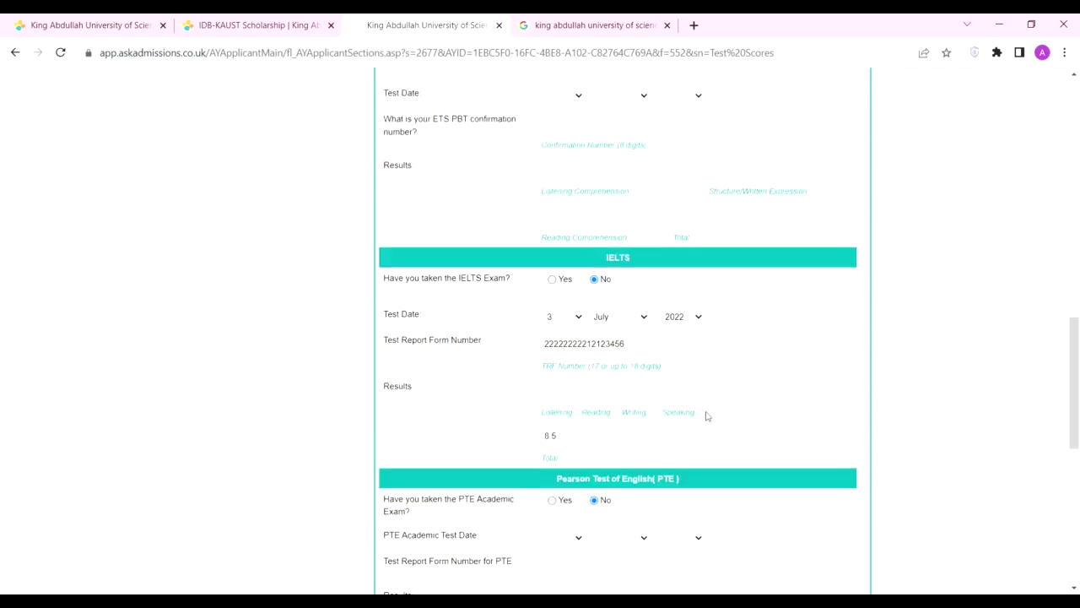
Step: Check the remaining test entries, including the IELTS total 8.5, and save the Standardized Tests section
double_click(621, 259)
scroll(644, 321, "down", 1)
left_click_drag(545, 407, 684, 405)
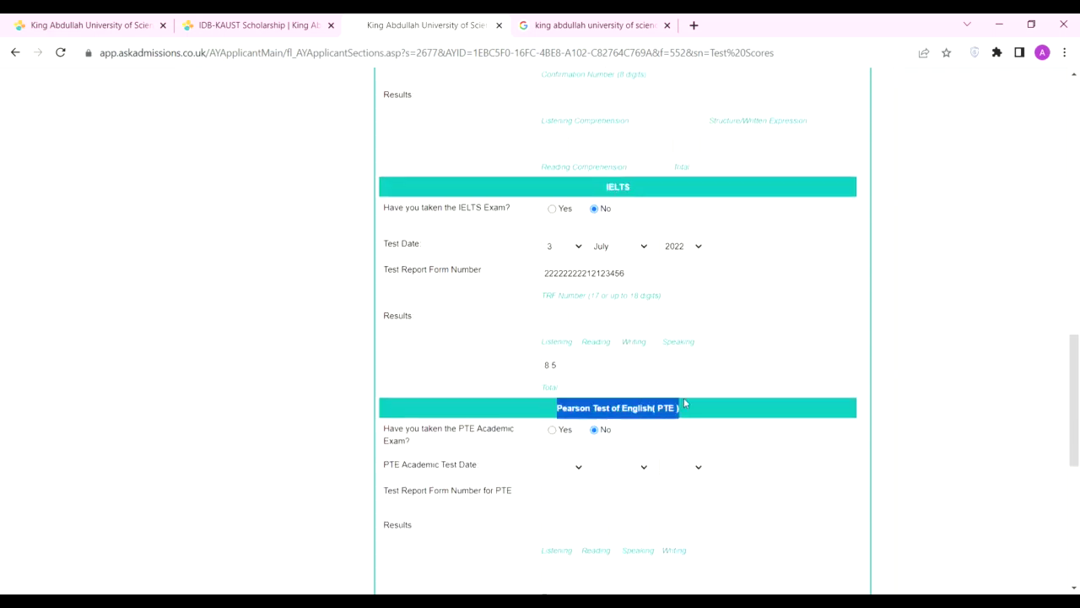
scroll(701, 422, "down", 4)
left_click_drag(541, 338, 749, 341)
left_click(749, 340)
scroll(760, 355, "down", 3)
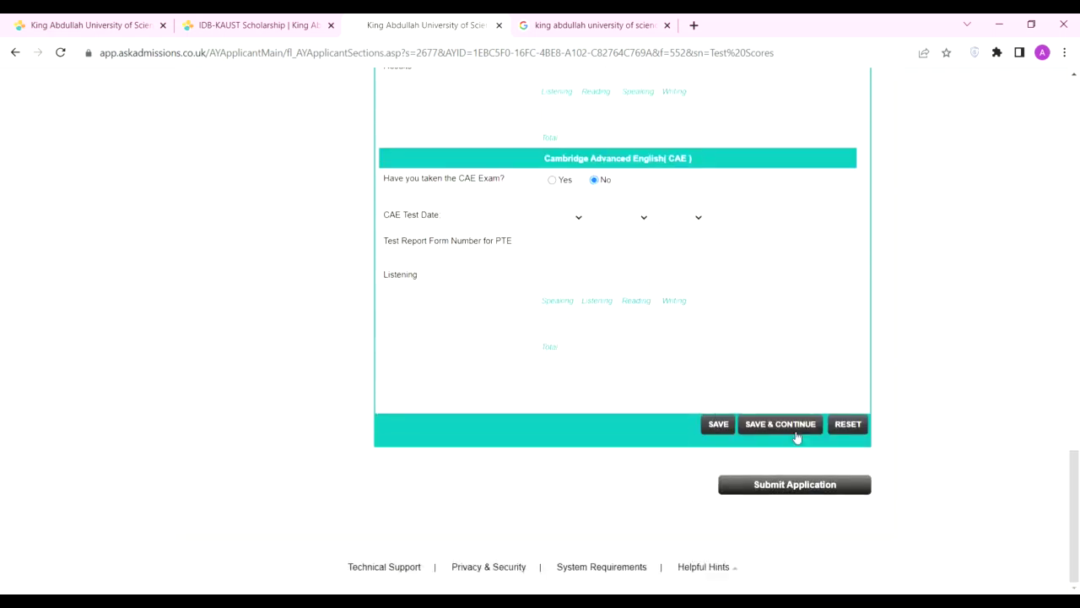
left_click(781, 423)
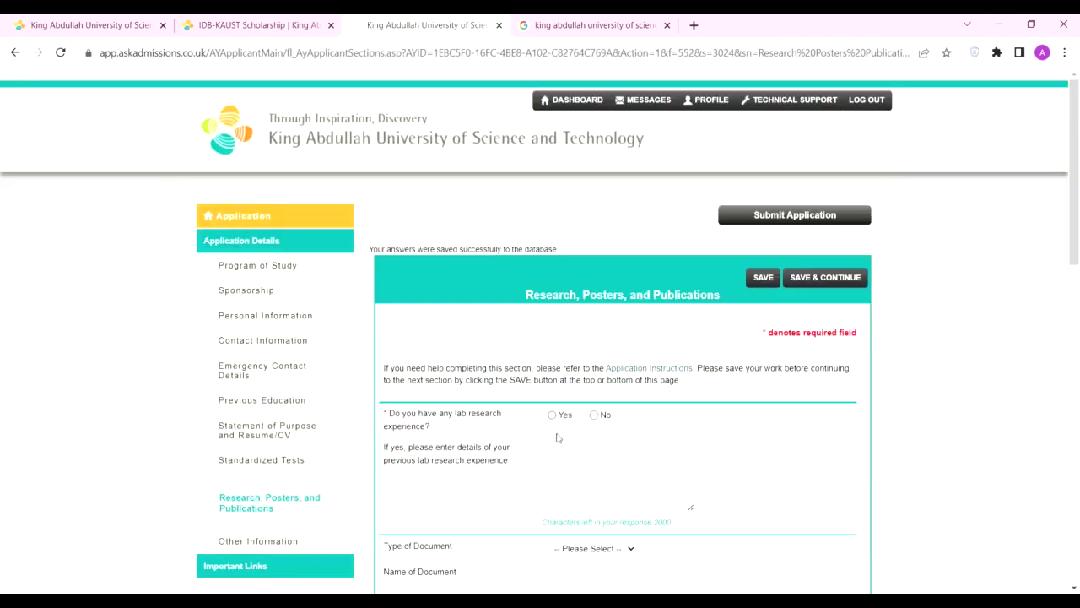
Step: Answer Yes to lab research experience and enter the research details
scroll(459, 435, "down", 3)
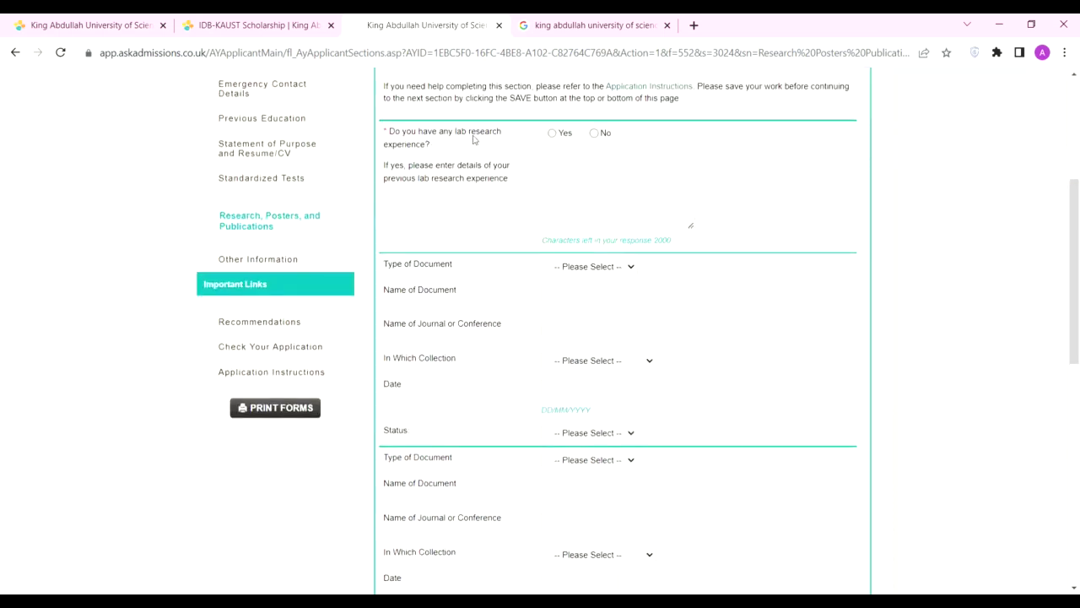
left_click(553, 133)
type("mention Your research Experience")
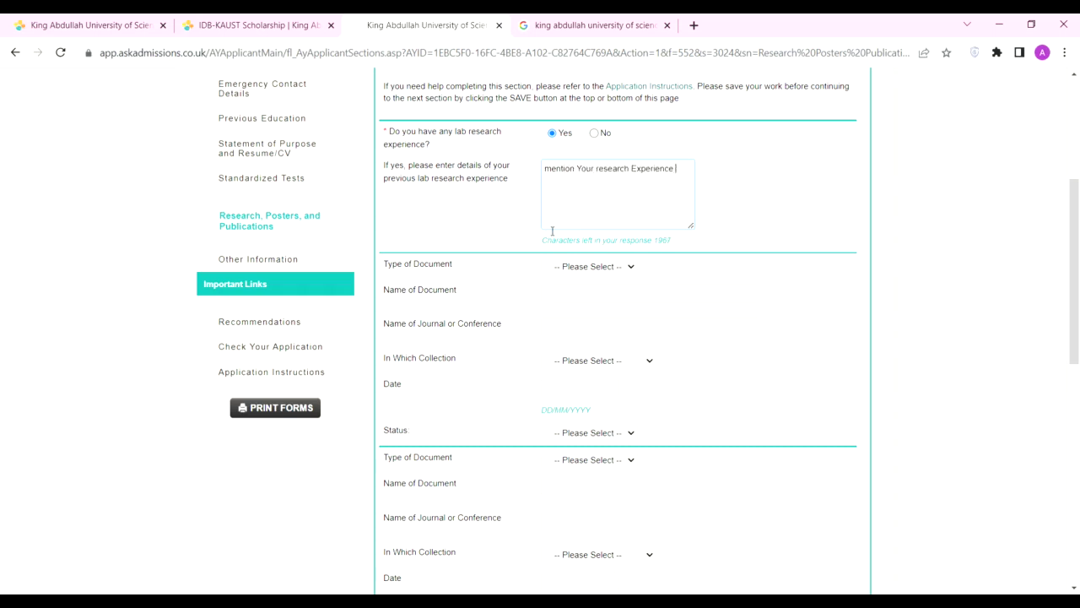
Step: Add a Publication named 'Computational Mechanics Designing', correcting its capitalisation
left_click(590, 293)
left_click(576, 314)
left_click(588, 295)
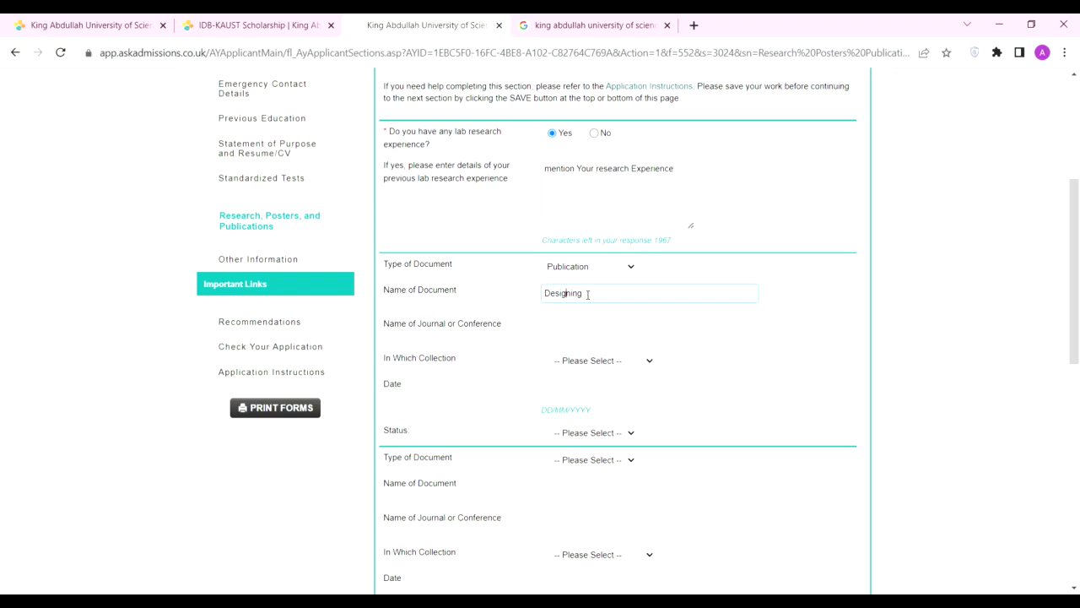
type("Computational MEchanics")
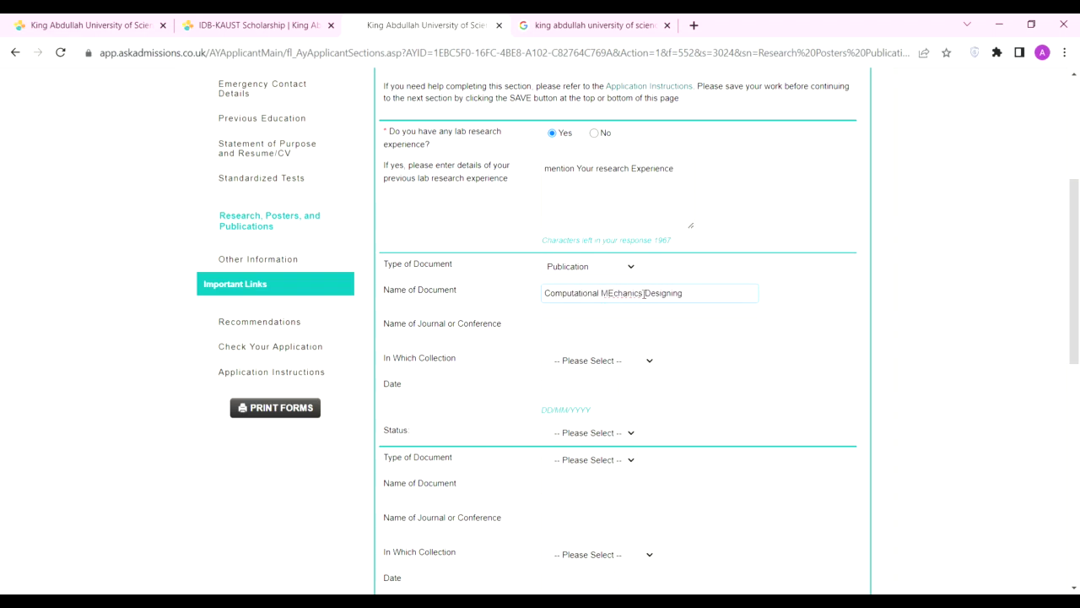
left_click(618, 293)
key("BackSpace")
type("e")
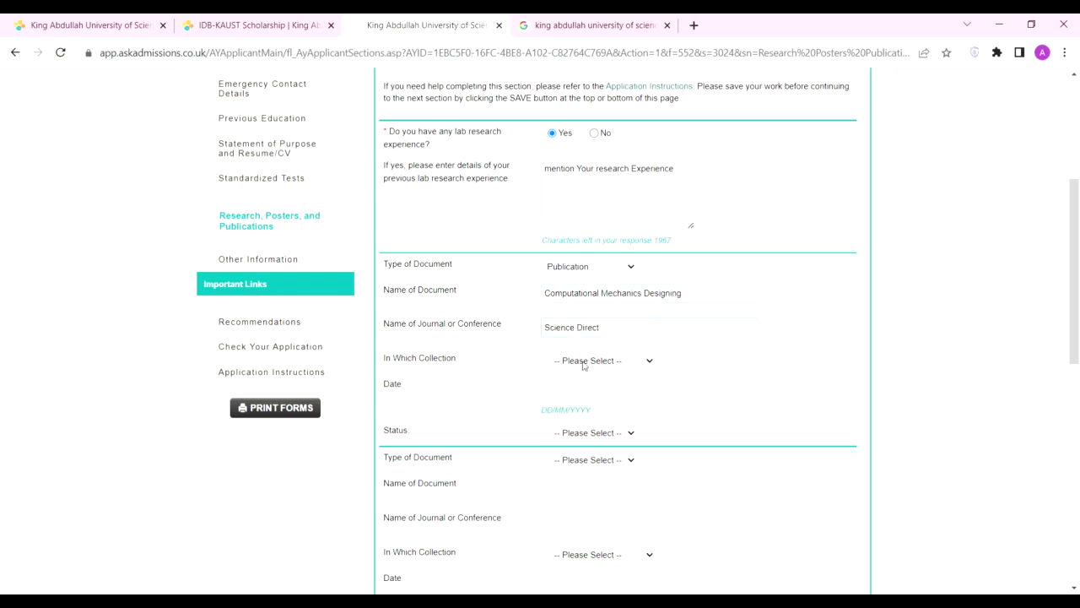
Step: Set collection Conference Presentation, date 22/03/2022, status Published, and save the research section
left_click(576, 402)
left_click(570, 394)
left_click(588, 473)
scroll(591, 453, "down", 3)
scroll(593, 318, "up", 1)
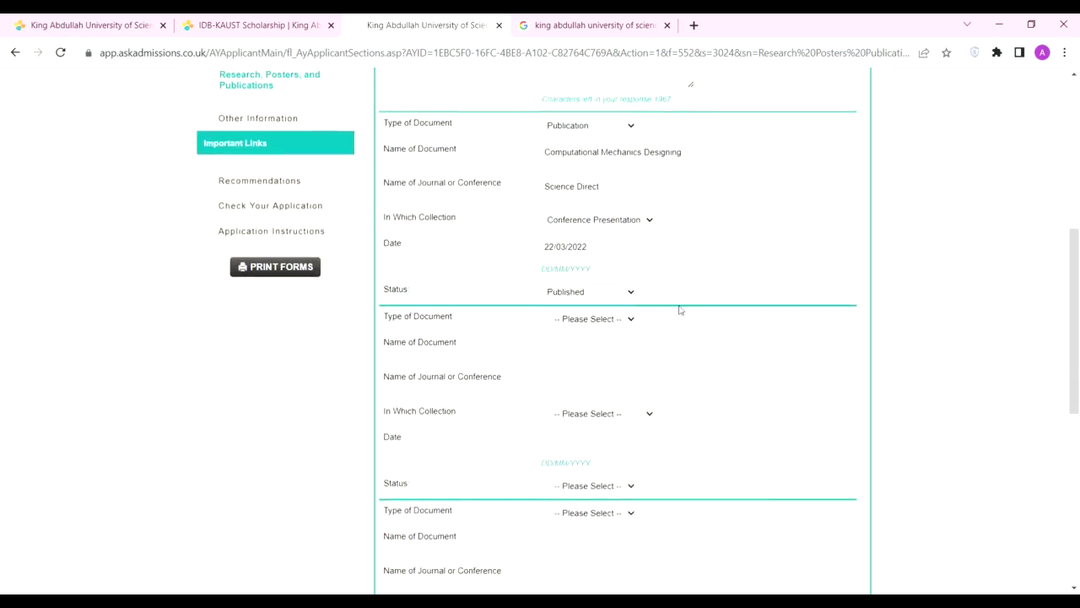
scroll(711, 305, "down", 6)
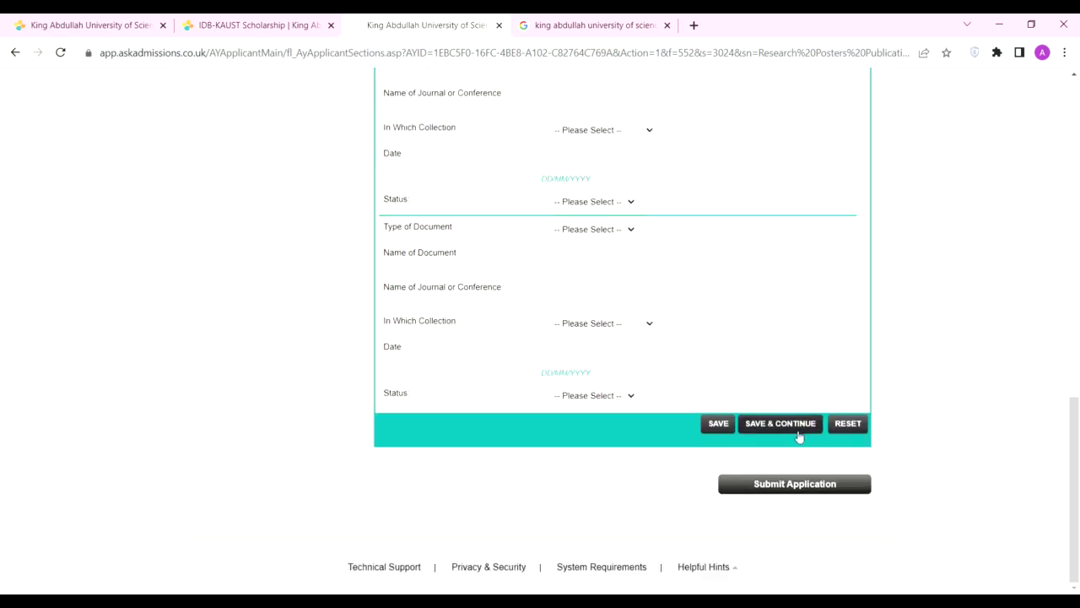
left_click(756, 429)
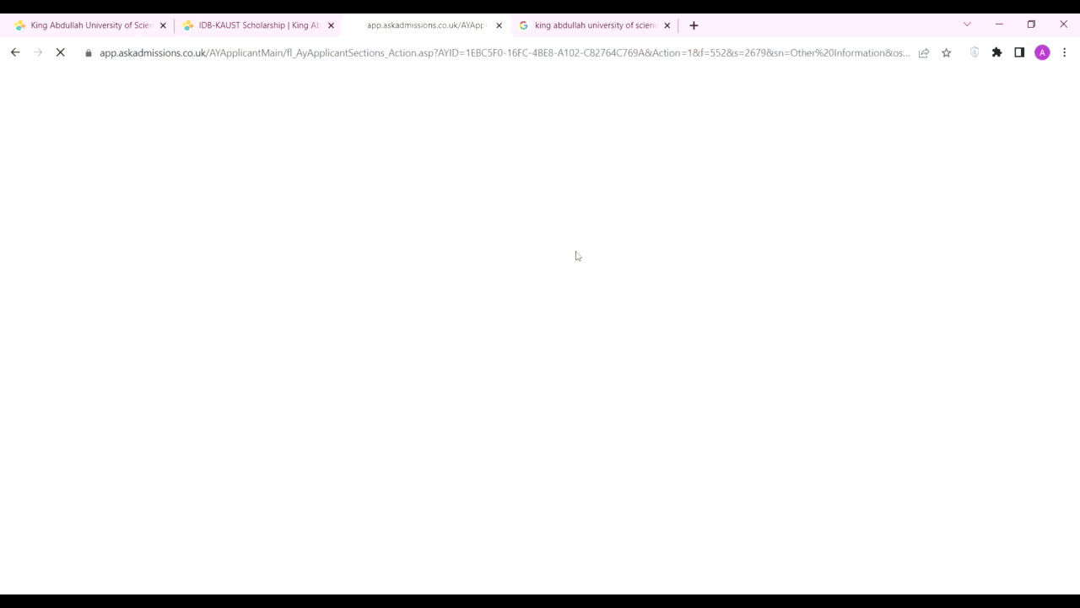
Step: Answer No to having a family member employed at KAUST
scroll(278, 313, "down", 4)
scroll(482, 306, "up", 4)
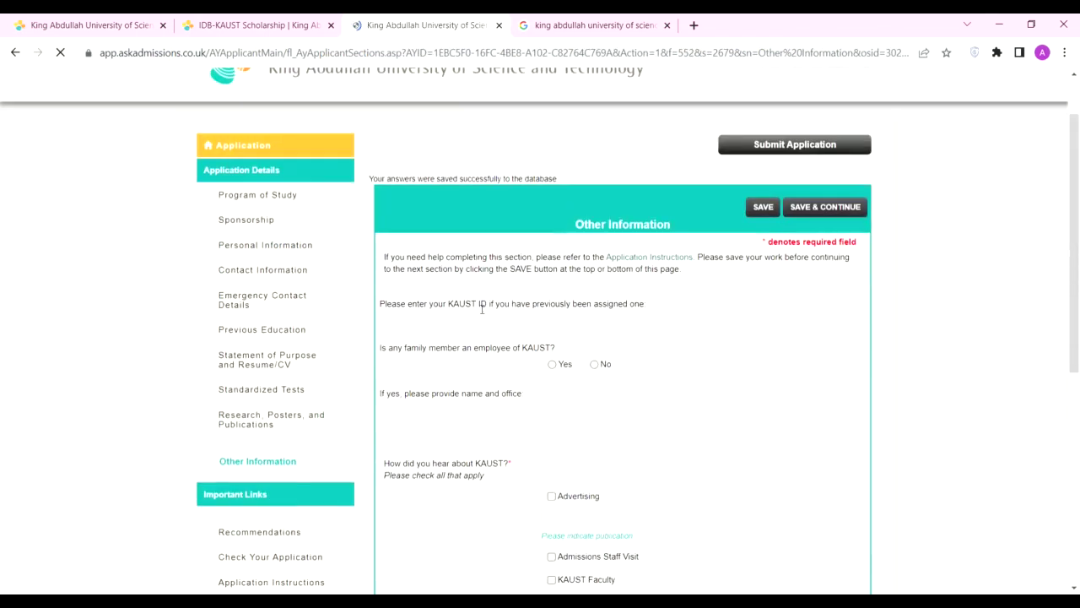
left_click_drag(380, 309, 657, 309)
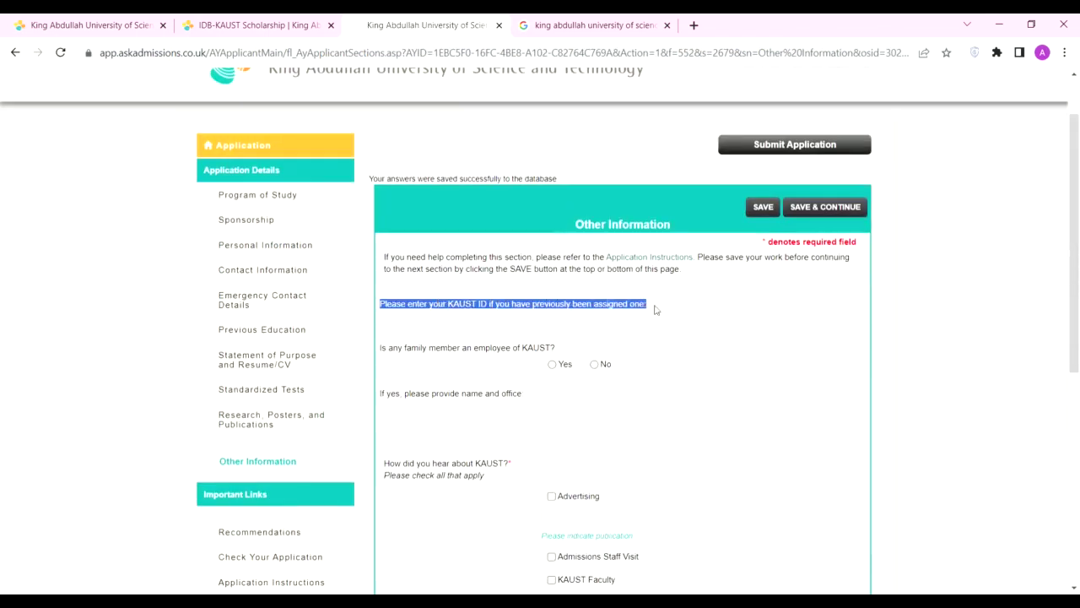
left_click(657, 309)
left_click_drag(384, 256, 422, 346)
left_click(520, 360)
left_click(594, 364)
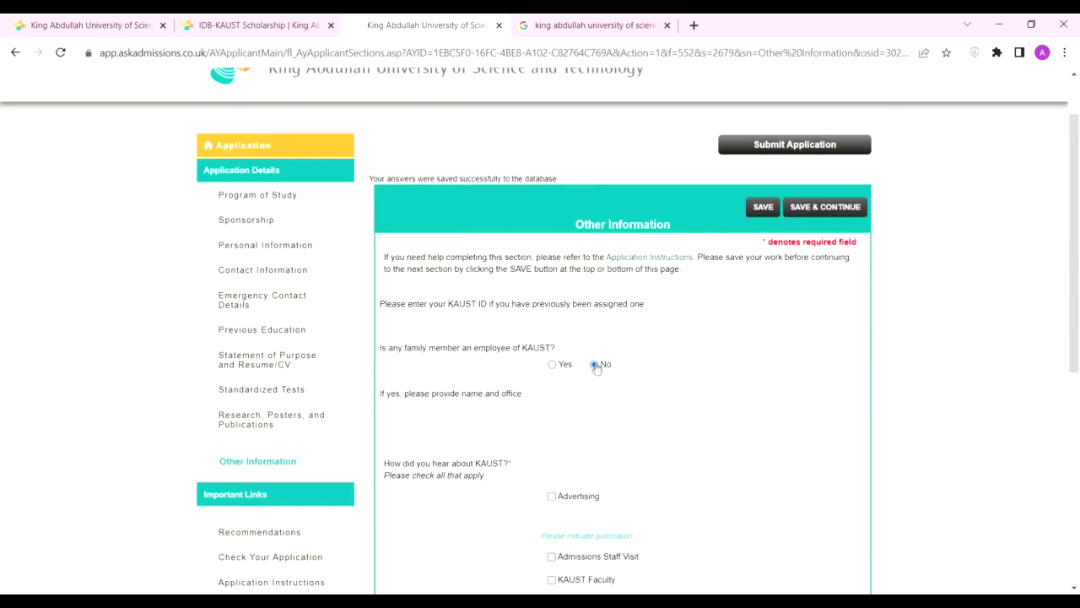
Step: Mark KAUST Faculty as the way you heard about KAUST
scroll(606, 331, "down", 3)
scroll(454, 200, "down", 1)
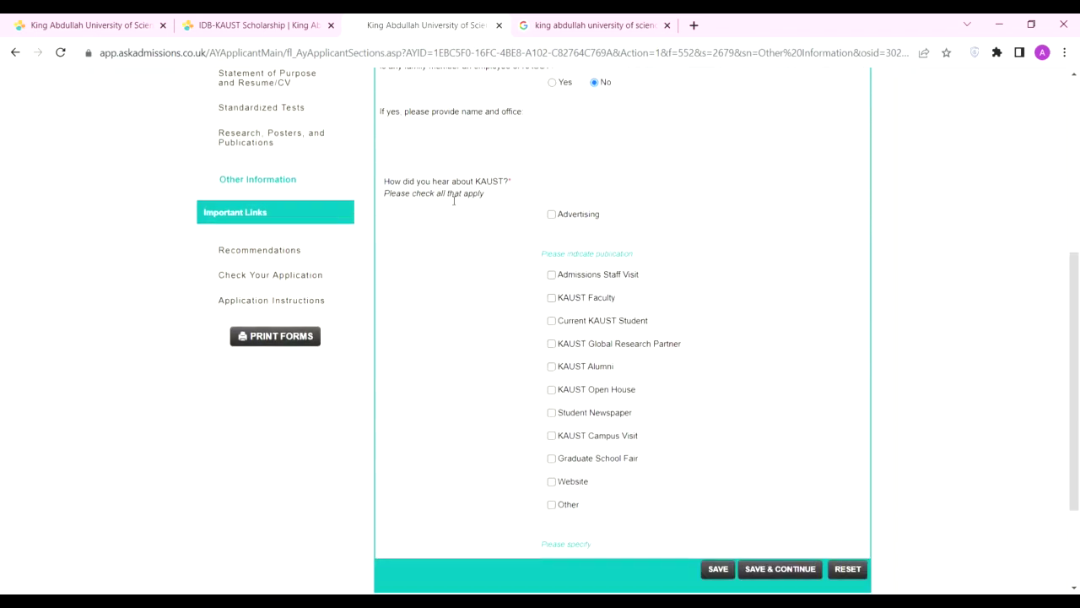
left_click(553, 298)
scroll(661, 393, "down", 2)
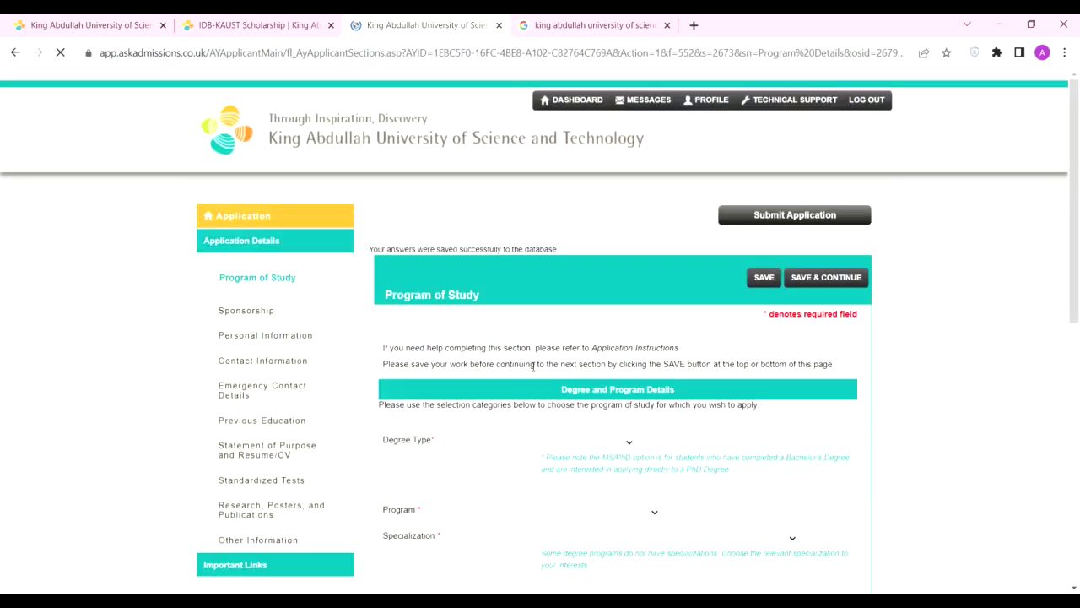
Step: Clear the previous application's program choice
scroll(736, 141, "down", 4)
scroll(880, 342, "down", 3)
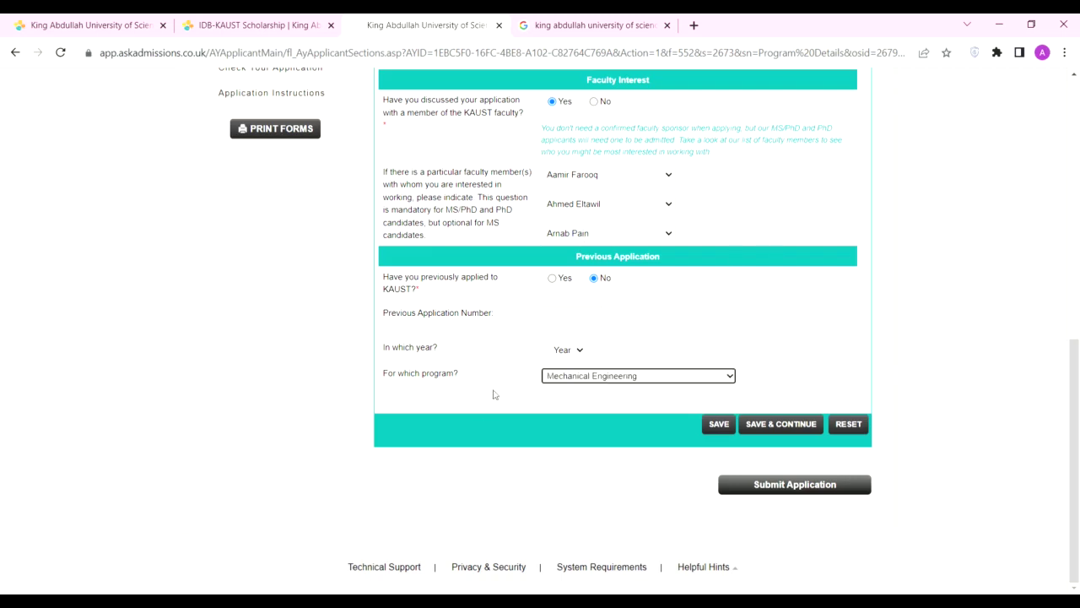
left_click_drag(385, 277, 465, 300)
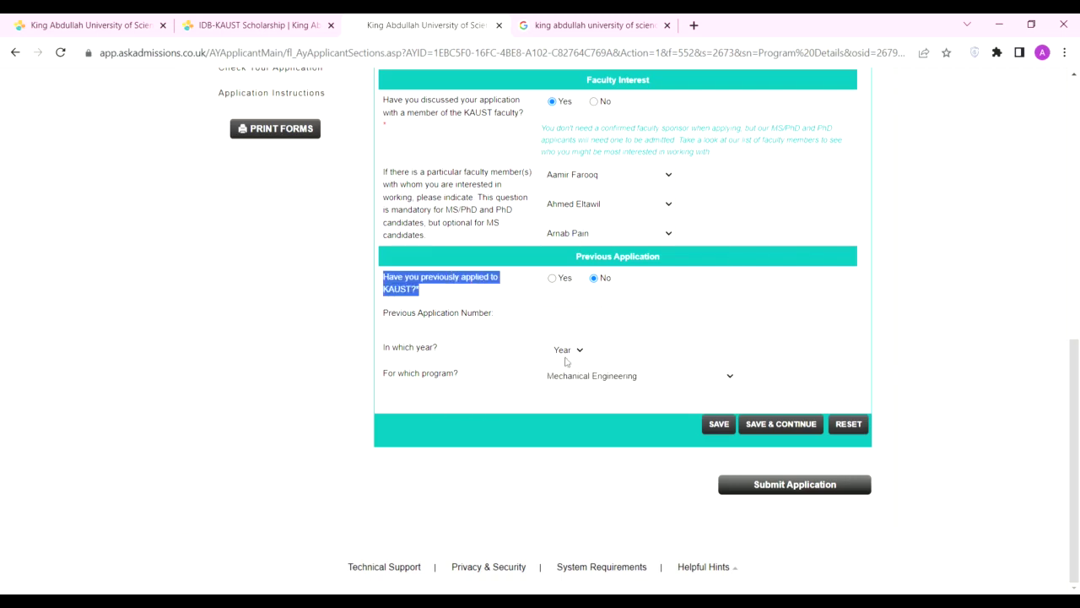
left_click(458, 287)
Step: Save the Program of Study section and go to Recommendations
left_click(804, 425)
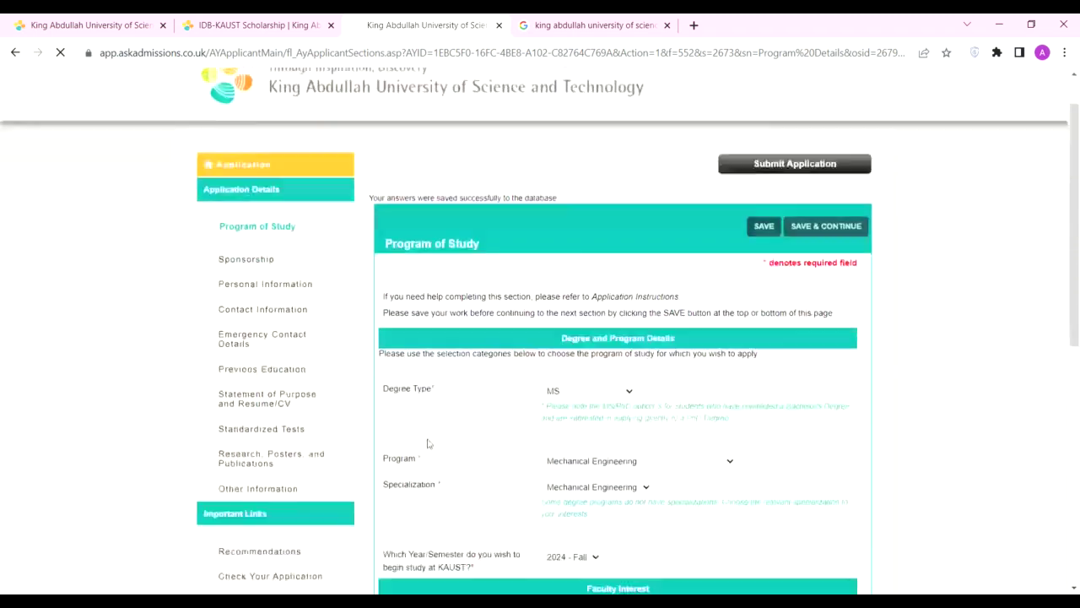
scroll(505, 320, "down", 3)
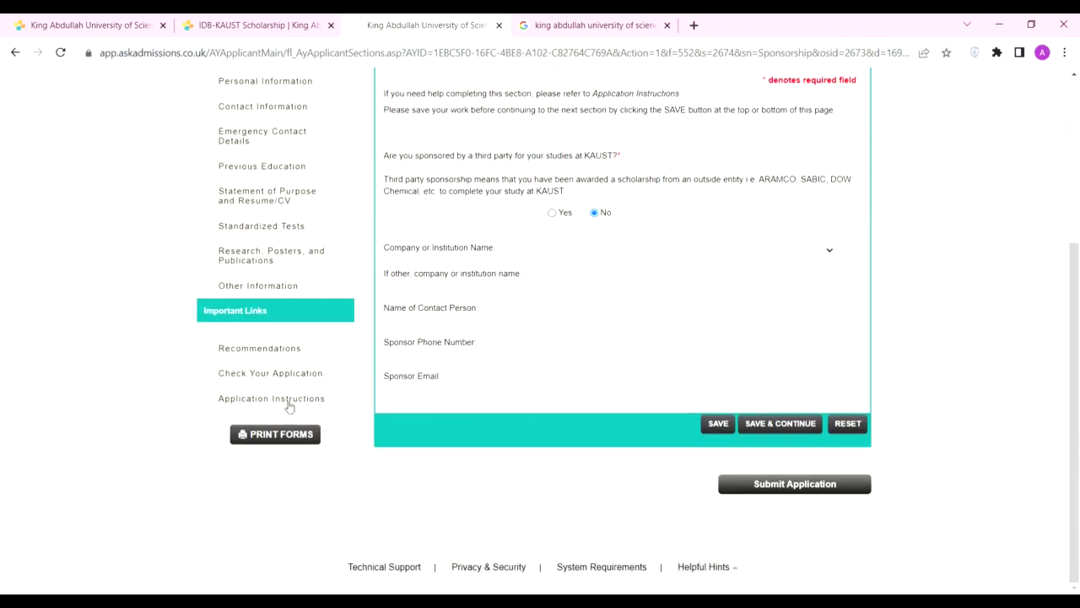
left_click(273, 349)
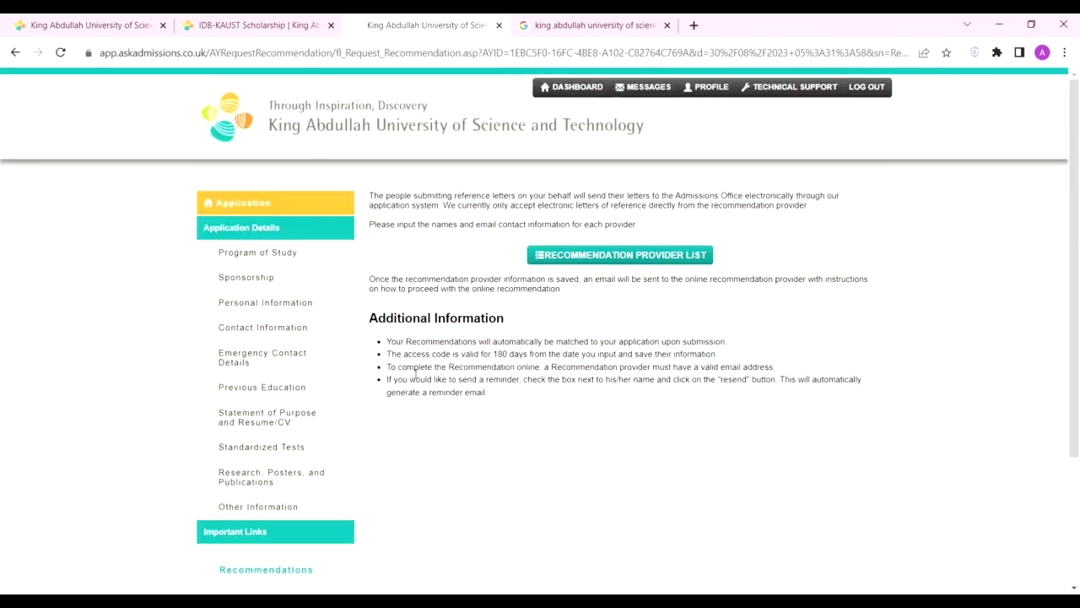
Step: Return to Other Information and tick the KAUST Faculty option
scroll(416, 372, "down", 2)
left_click(255, 331)
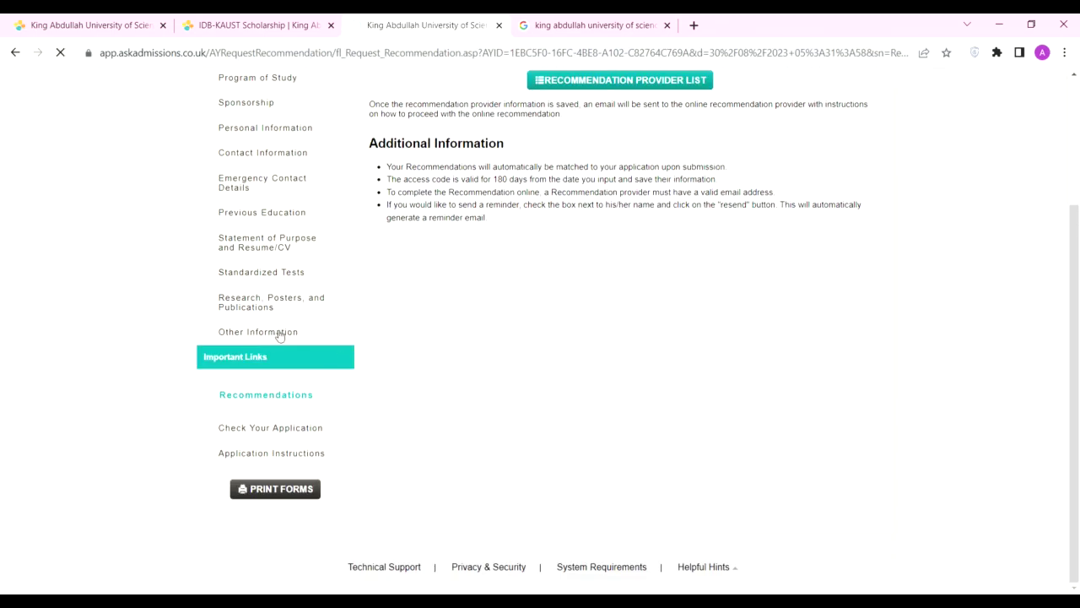
scroll(830, 401, "down", 10)
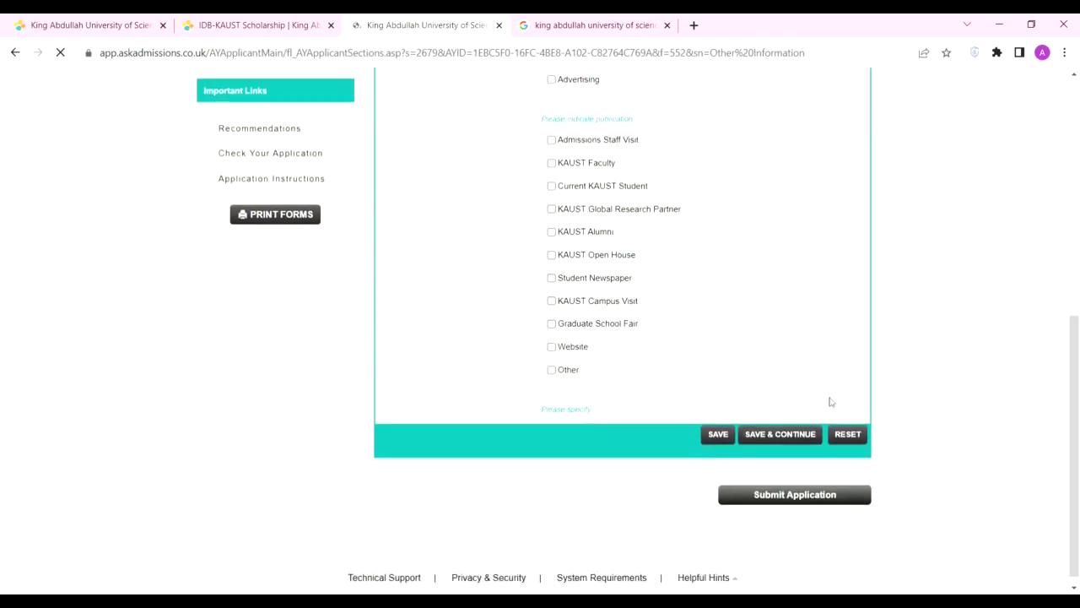
left_click(551, 150)
scroll(304, 232, "up", 3)
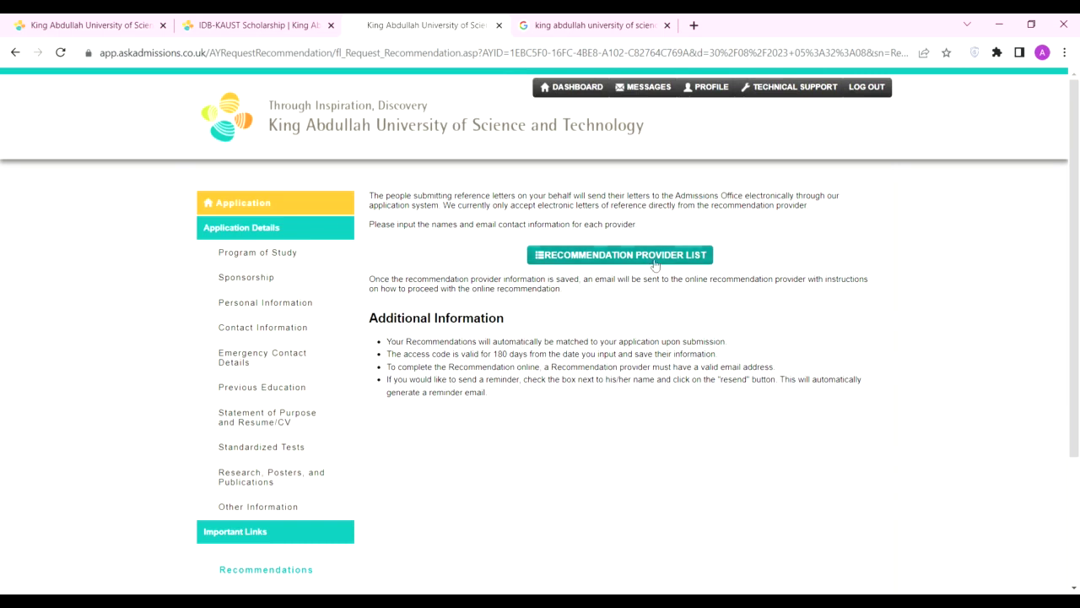
Step: Start a new recommendation provider with the teacher's first name and street address Ned University
left_click(655, 263)
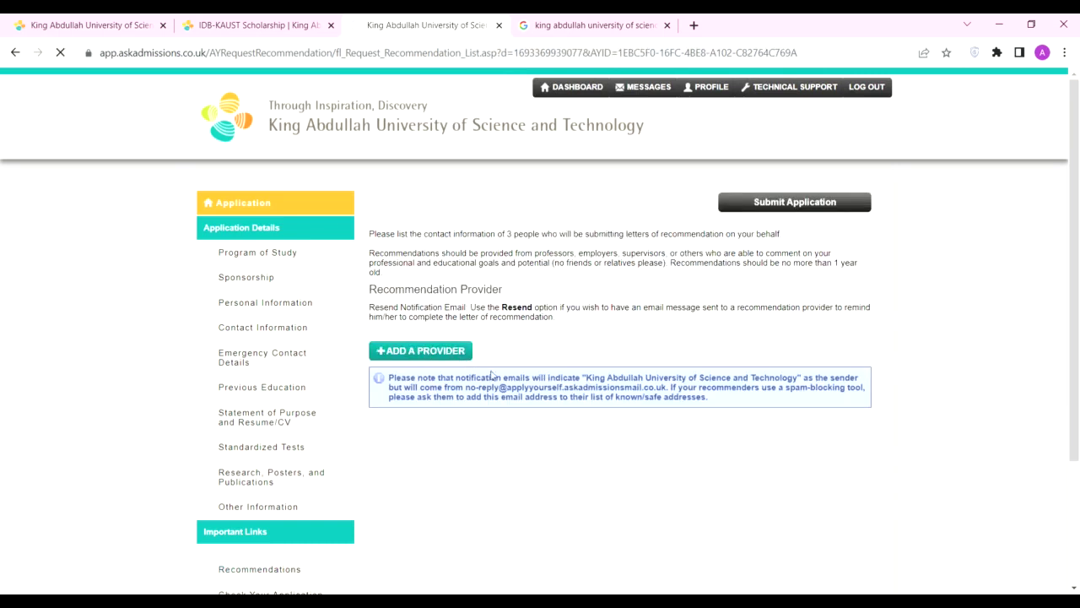
left_click(569, 284)
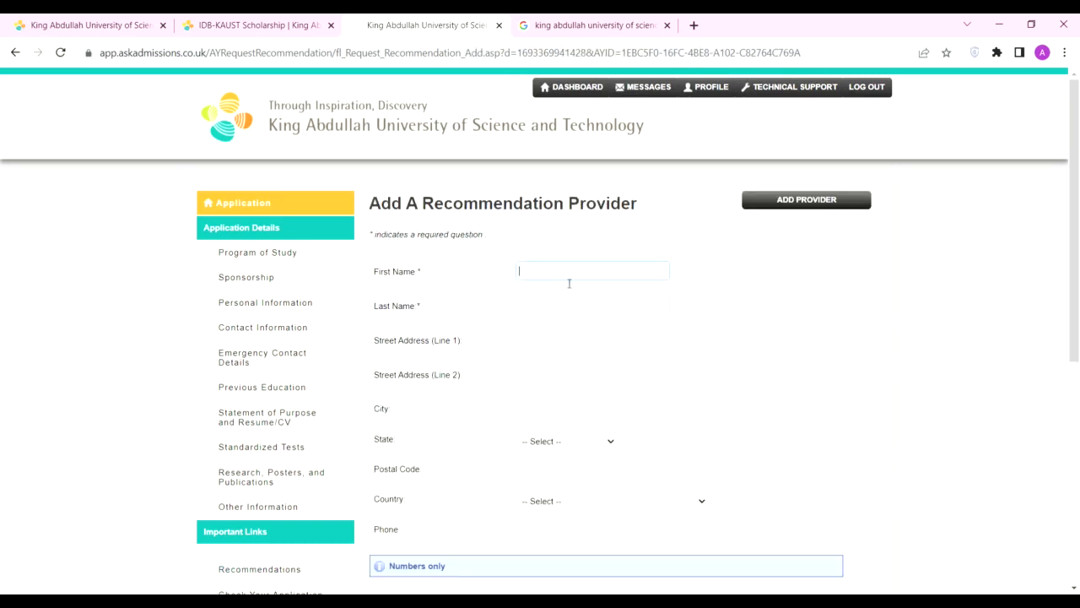
left_click(560, 310)
left_click(548, 339)
left_click(561, 410)
type("Ned University Karachi")
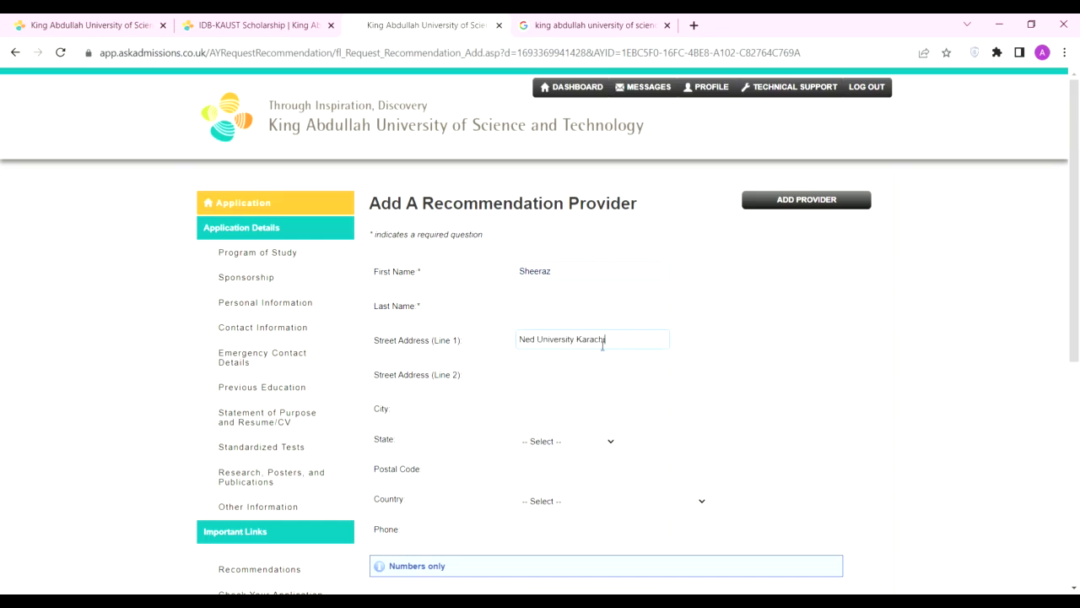
left_click_drag(604, 342, 578, 342)
key("ctrl+c")
left_click(550, 400)
Step: Fill in city Karachi, postal code 5200 and country Pakistan for the provider
key("ctrl+v")
key("Tab")
left_click(571, 474)
key("shift+Tab")
scroll(593, 404, "down", 1)
scroll(593, 405, "down", 2)
left_click(548, 331)
type("5200")
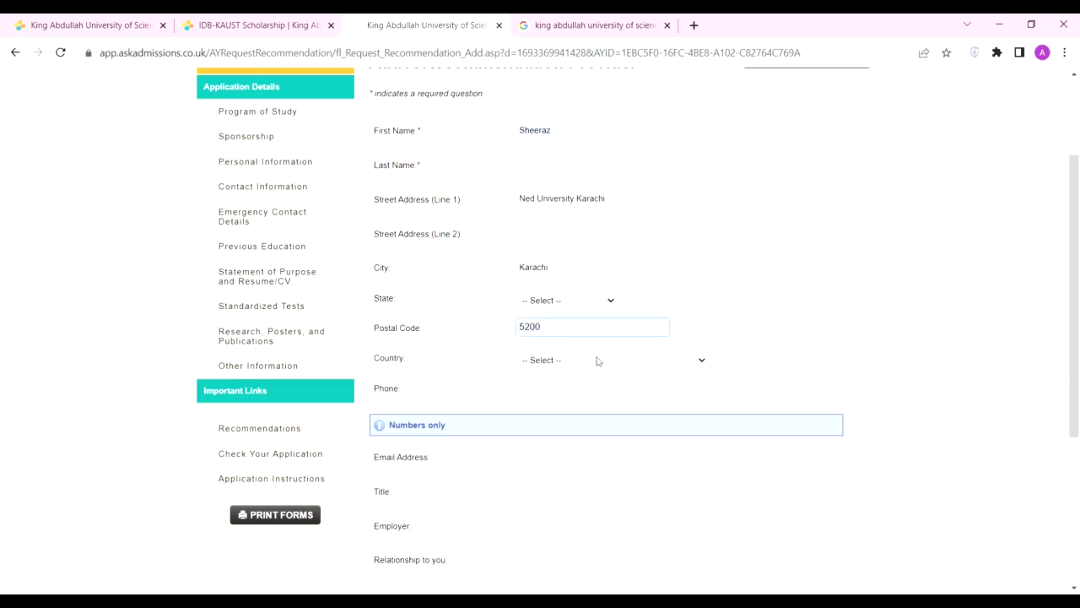
left_click(559, 362)
left_click(557, 362)
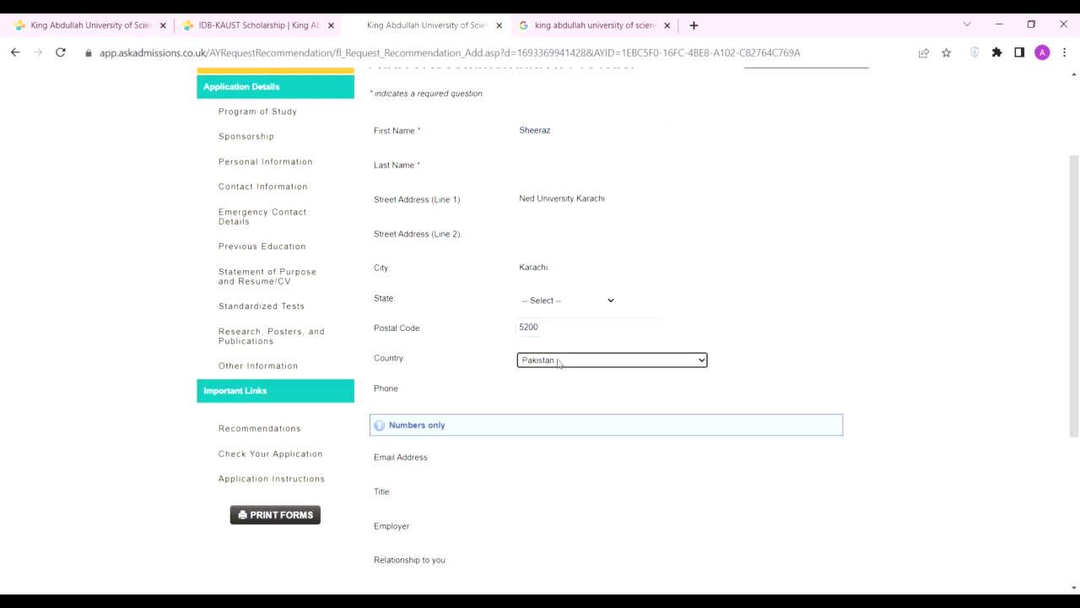
left_click(687, 291)
Step: Enter the provider's phone and email, title Professor, employer Ned University, relationship Teacher
scroll(648, 315, "down", 2)
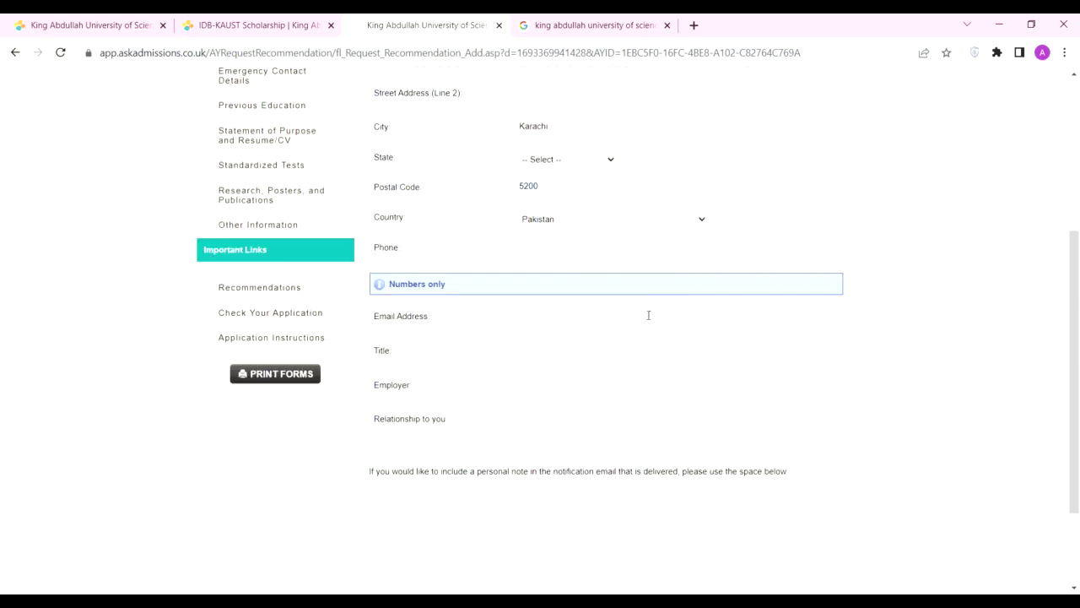
left_click(579, 248)
type("22222222")
left_click(577, 315)
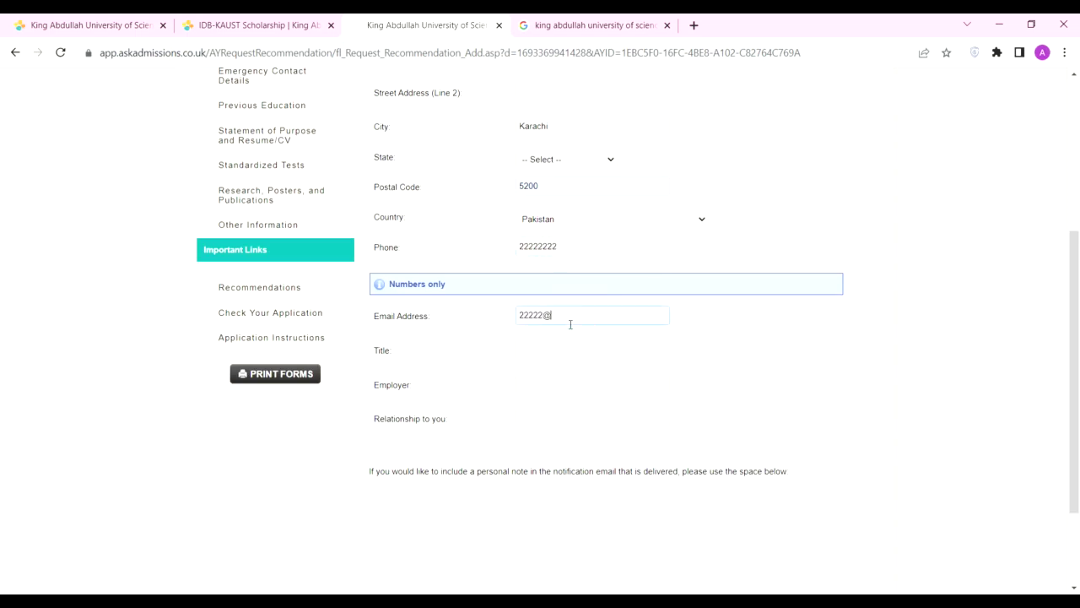
left_click(547, 357)
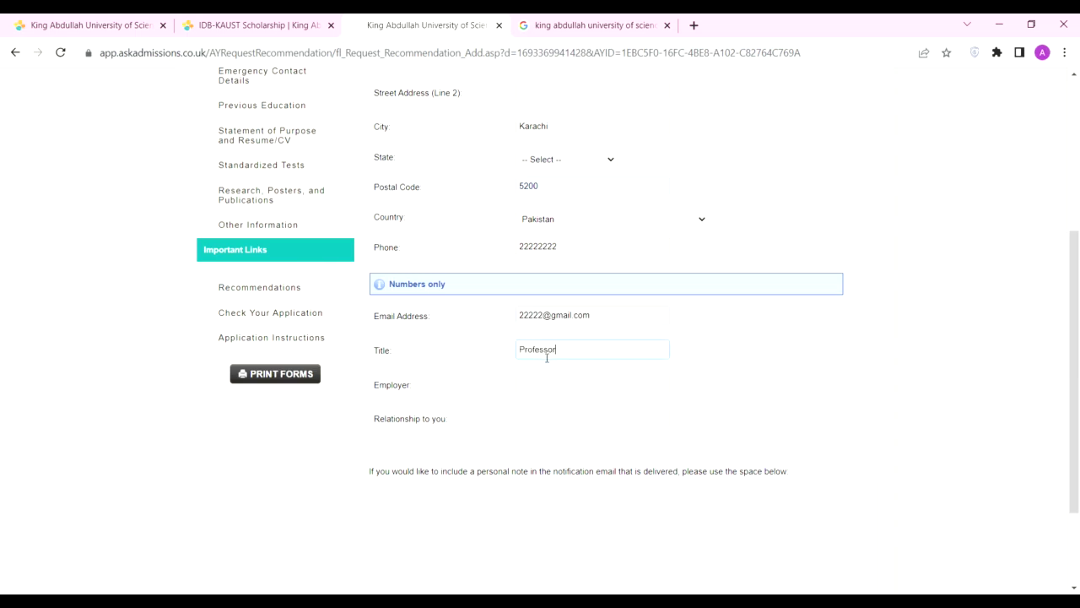
left_click(565, 388)
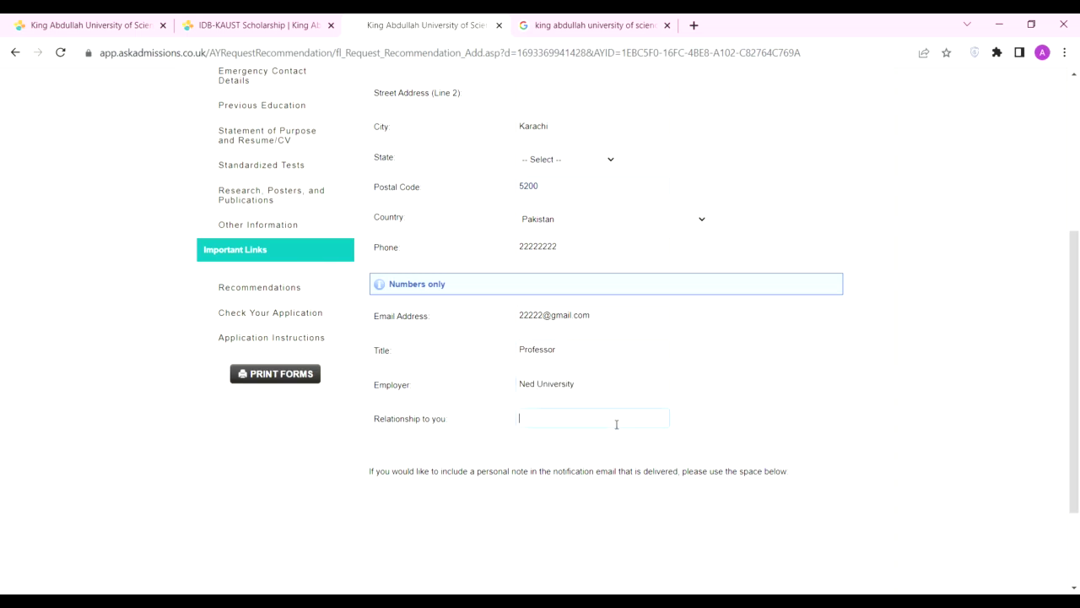
type("Teacher")
Step: Select the 'personal note' wording in the provider's note area
scroll(616, 425, "down", 3)
left_click(495, 410)
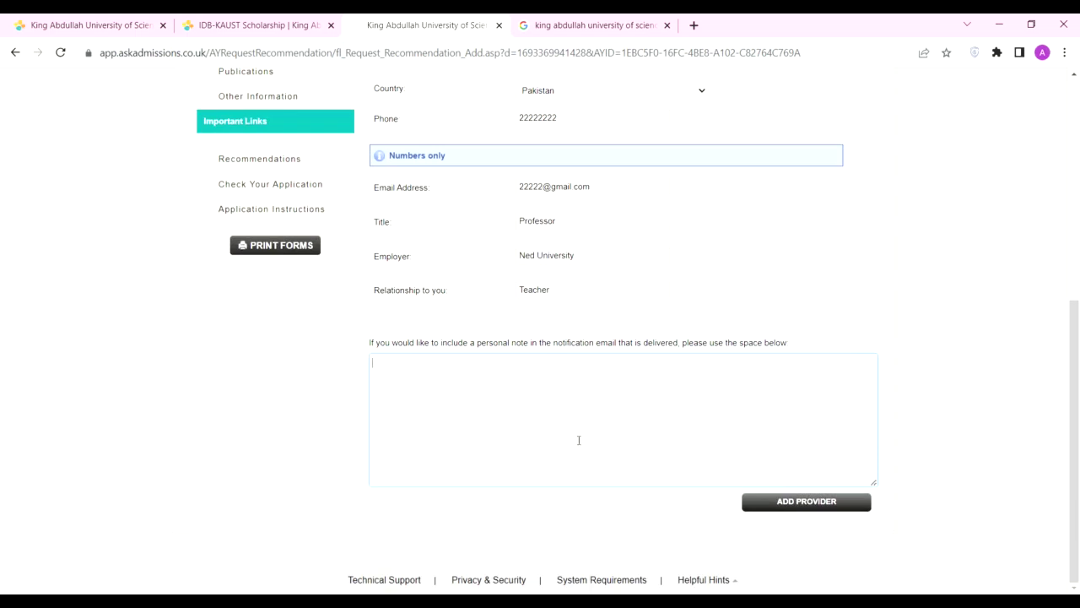
left_click_drag(553, 344, 786, 345)
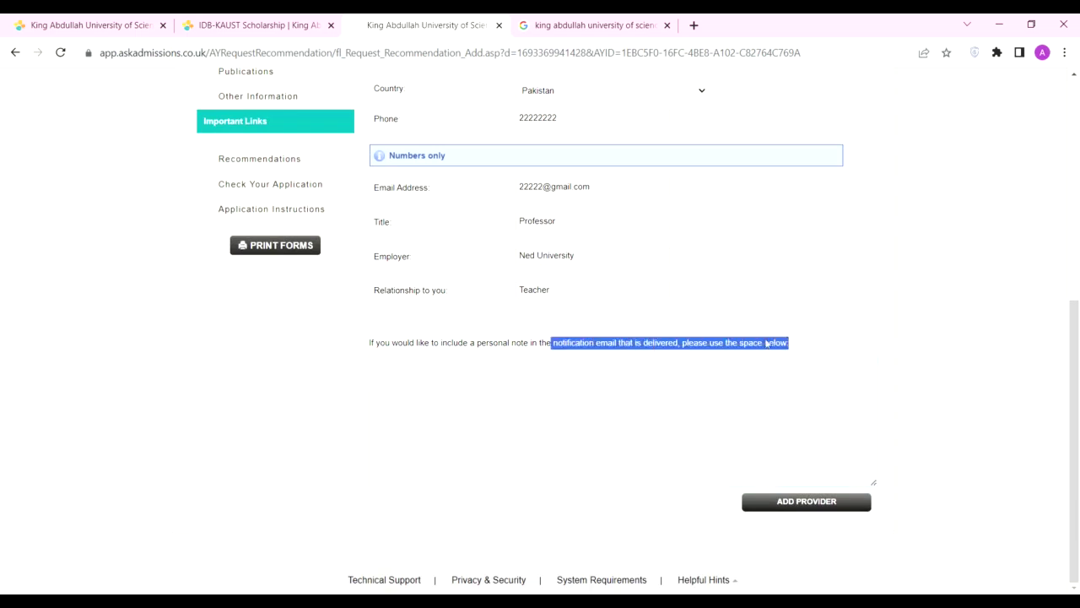
left_click(471, 345)
left_click_drag(475, 347, 528, 346)
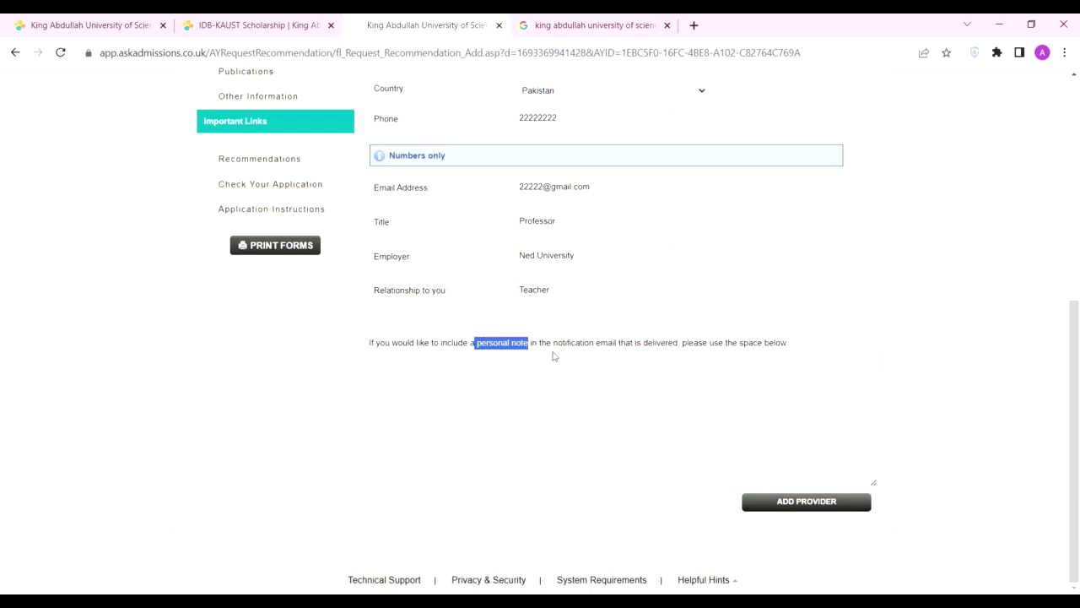
left_click(485, 379)
Step: Submit the provider, add the missing last name, resubmit and confirm with OK
left_click(795, 505)
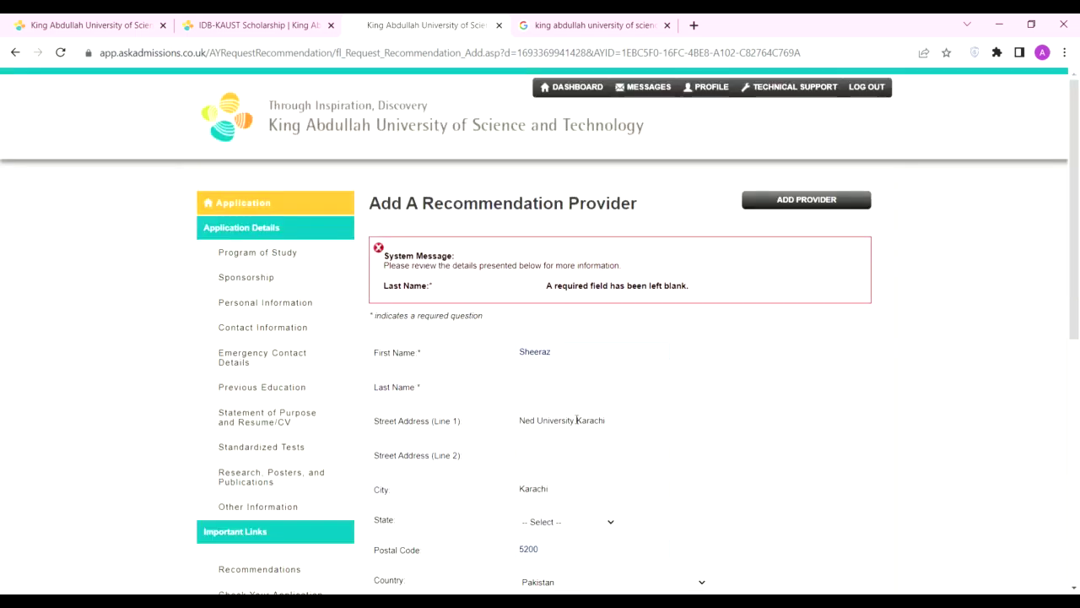
left_click(552, 388)
scroll(548, 393, "down", 2)
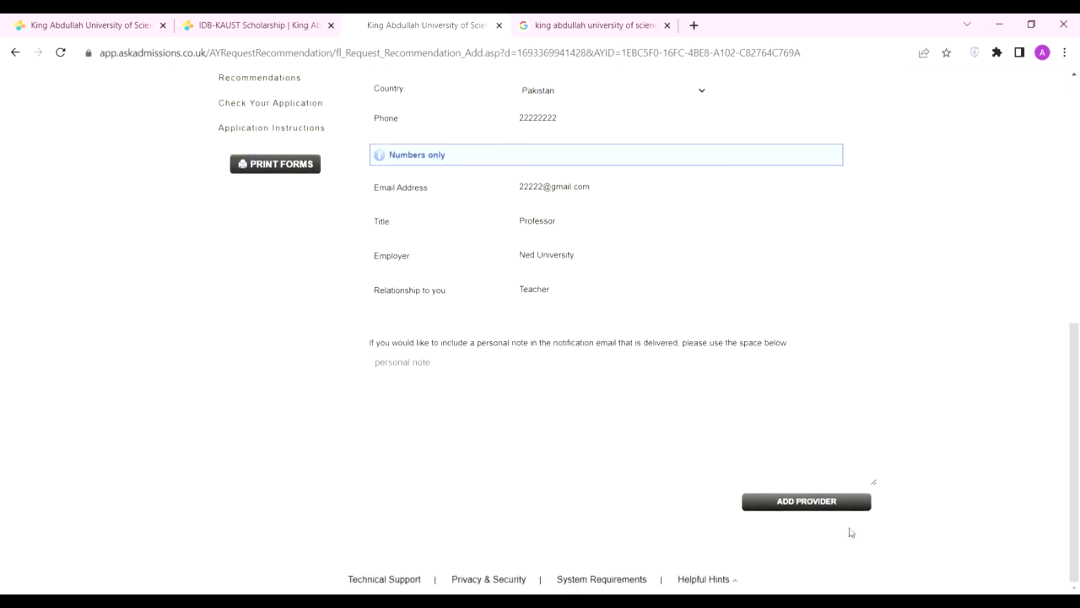
left_click(806, 501)
left_click(607, 246)
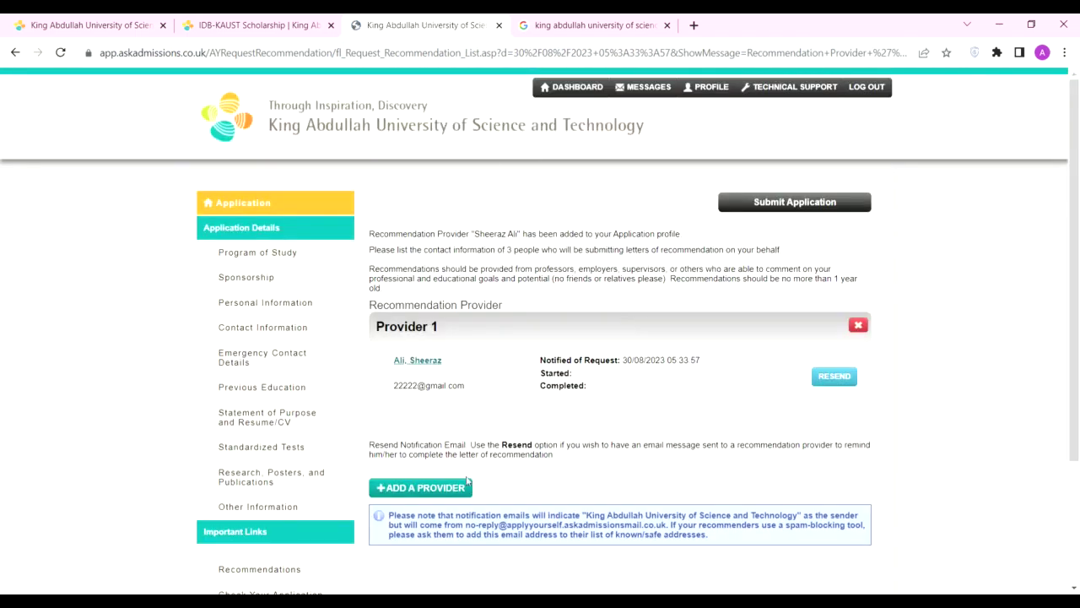
Step: Start a second provider with postal code 5200 and country Pakistan
left_click_drag(510, 252, 549, 253)
left_click(454, 486)
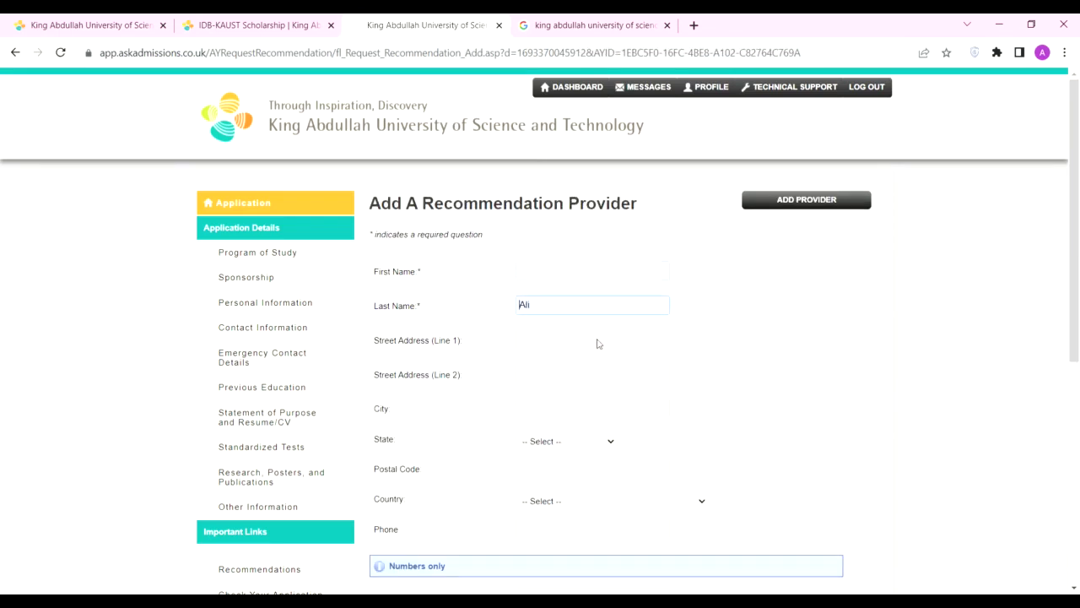
left_click(537, 417)
left_click(553, 468)
type("5200")
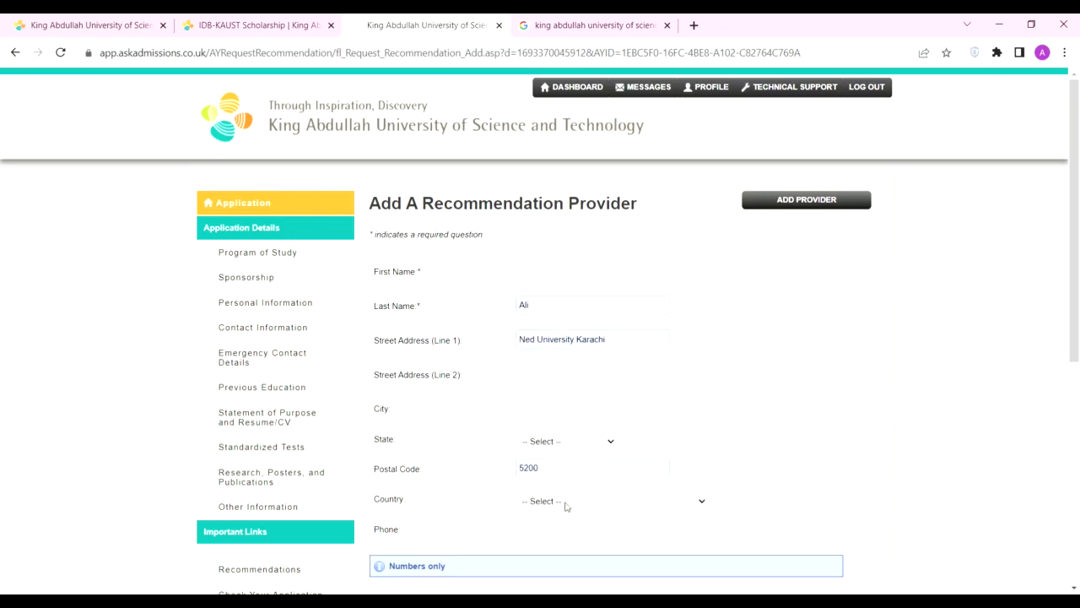
key("Tab")
key("p")
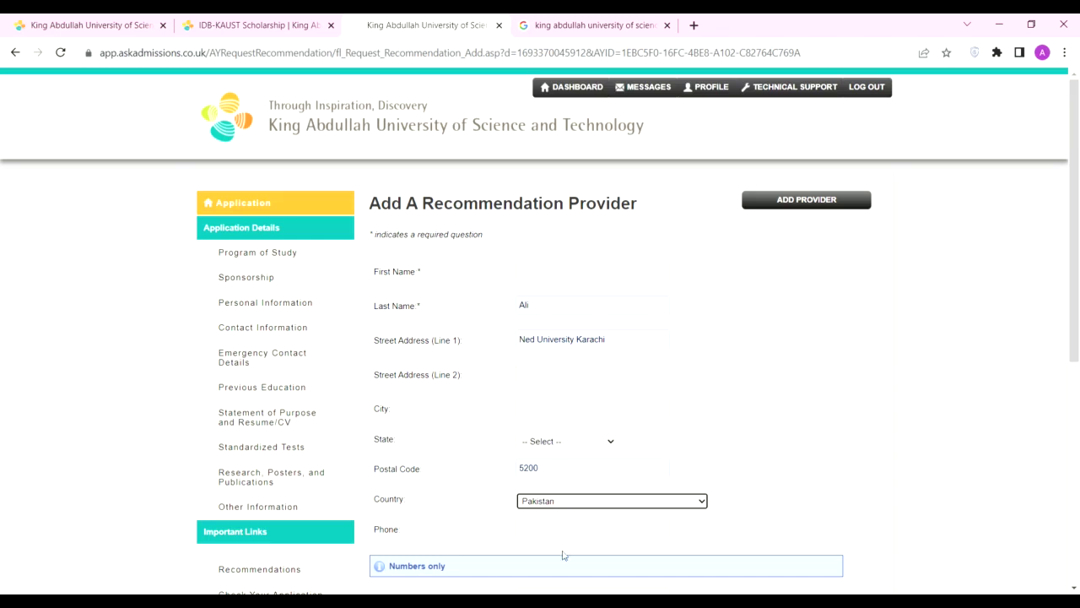
key("Tab")
Step: Accept the suggested email and set employer Ned University, relationship Teacher
scroll(602, 557, "down", 3)
left_click(574, 318)
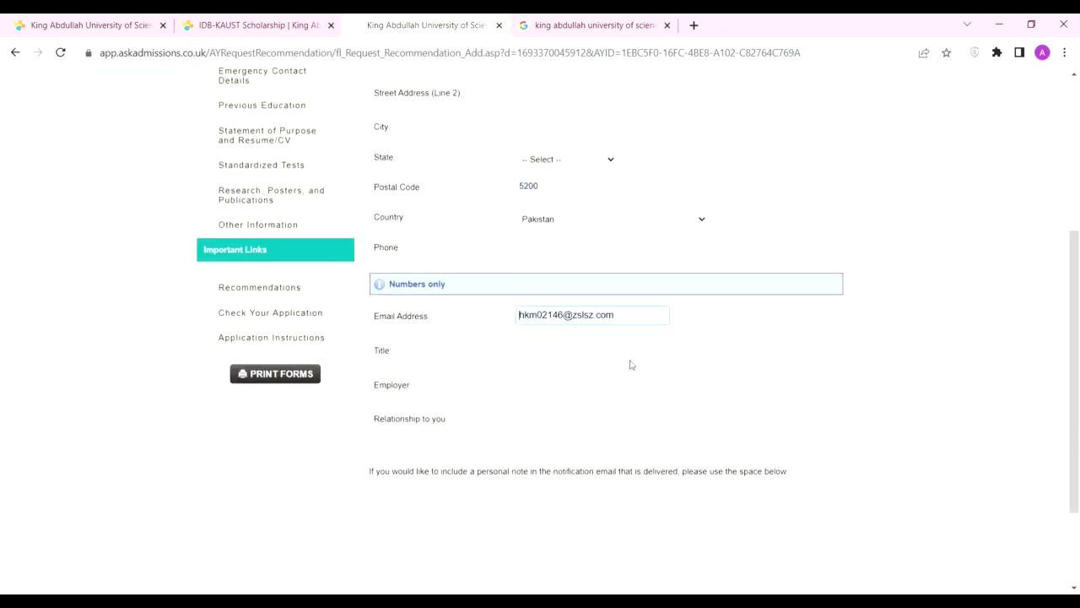
left_click(569, 370)
left_click(561, 358)
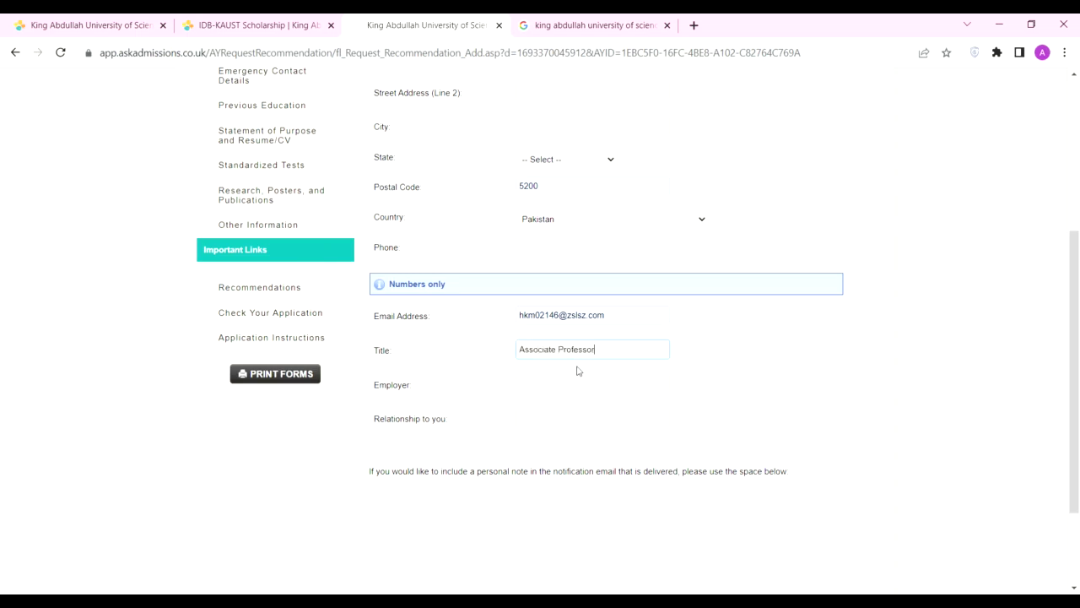
left_click(556, 393)
type("Ned University")
key("Tab")
type("Teacher")
key("Tab")
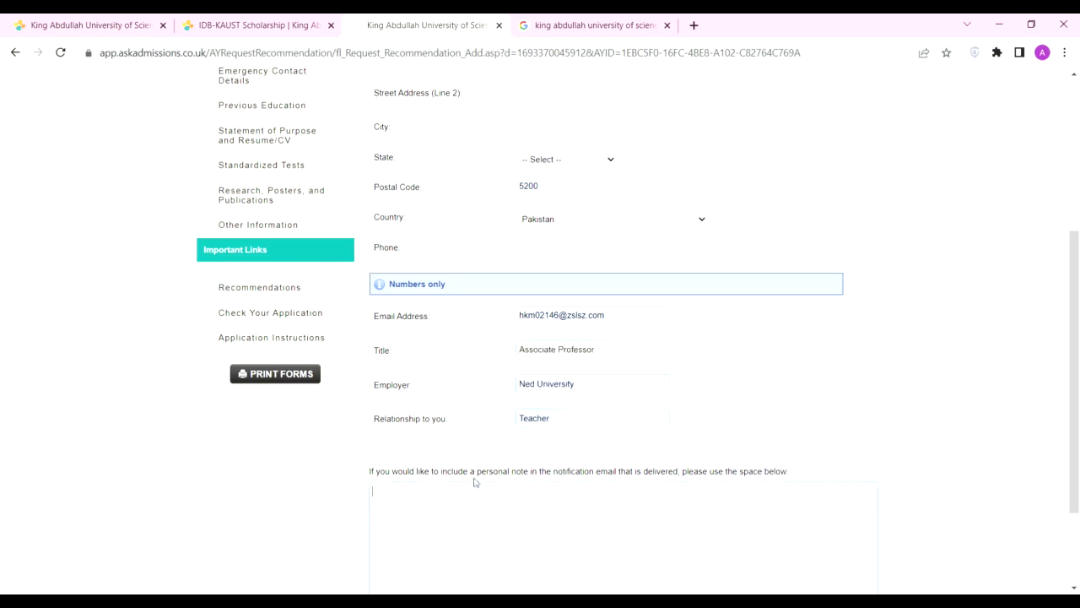
Step: Paste and undo a note, then attempt to save the provider
left_click_drag(478, 477, 529, 477)
key("ctrl+c")
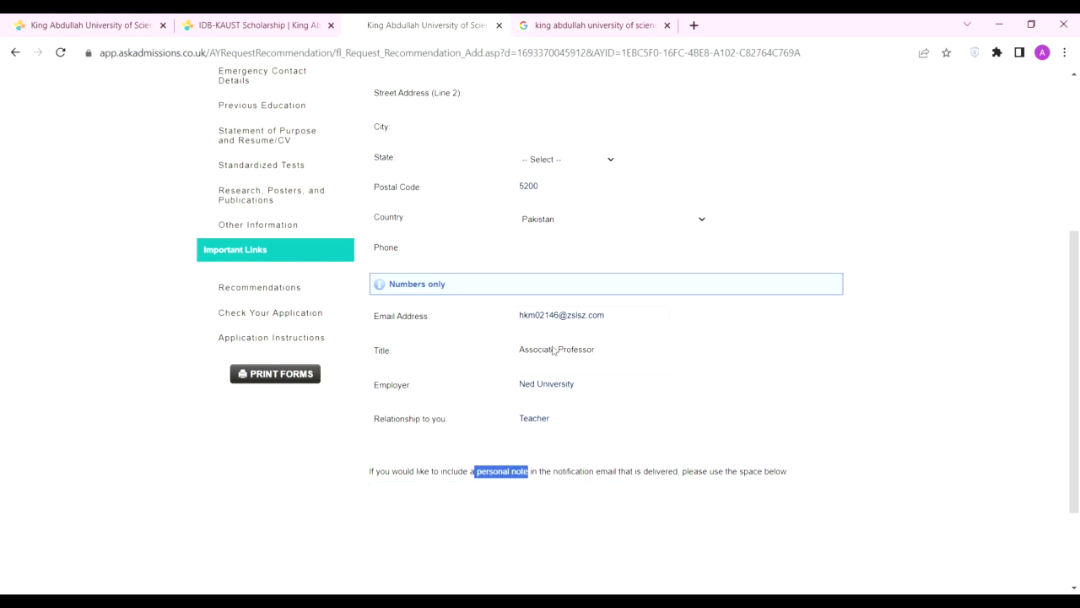
left_click(495, 503)
key("ctrl+v")
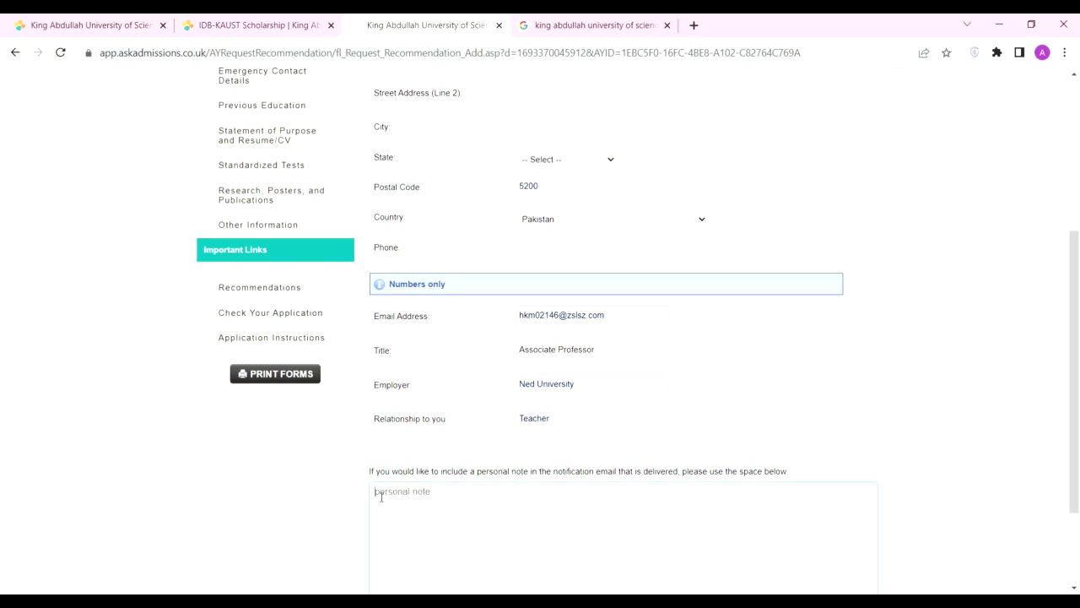
key("ctrl+z")
scroll(827, 534, "down", 2)
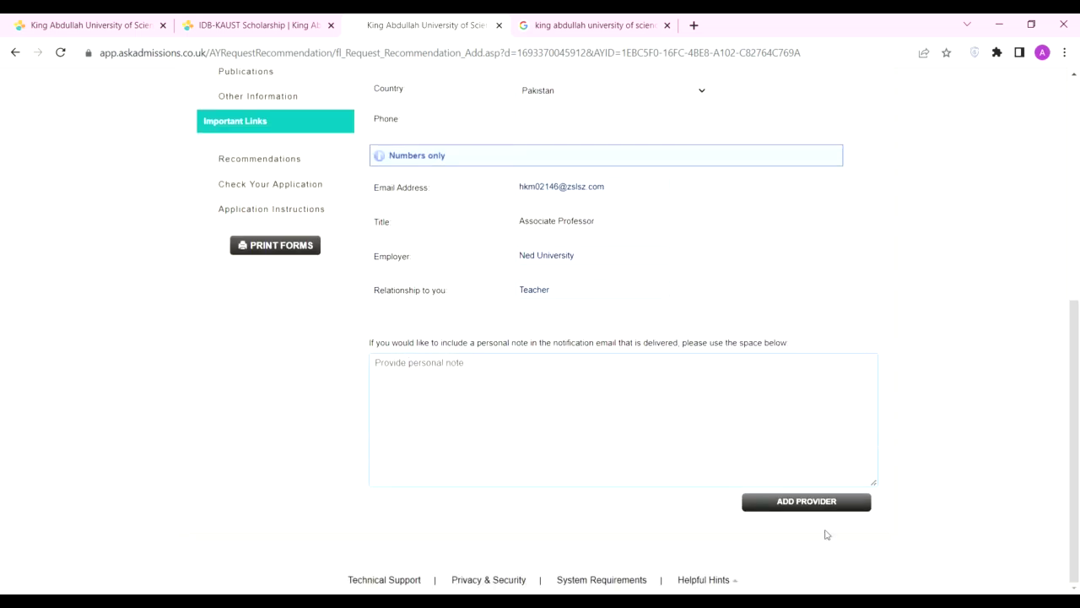
left_click(806, 501)
Step: Replace the First Name with 'Put Your Teacher Name here'
left_click(567, 356)
type("Sheeraz")
key("ctrl+z")
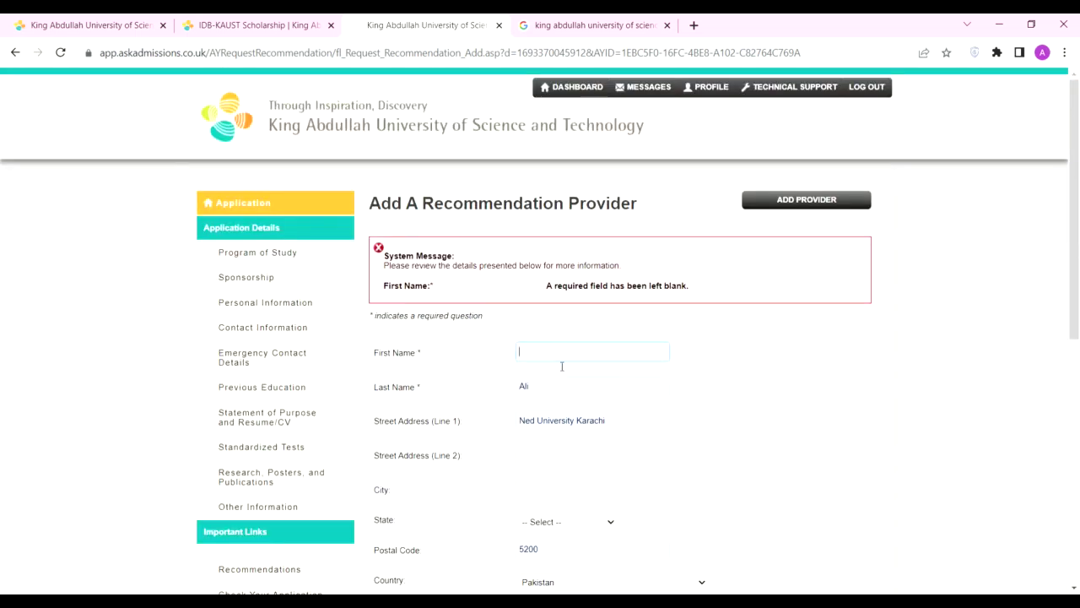
type("Sheeraz")
scroll(622, 433, "down", 1)
key("ctrl+a")
key("BackSpace")
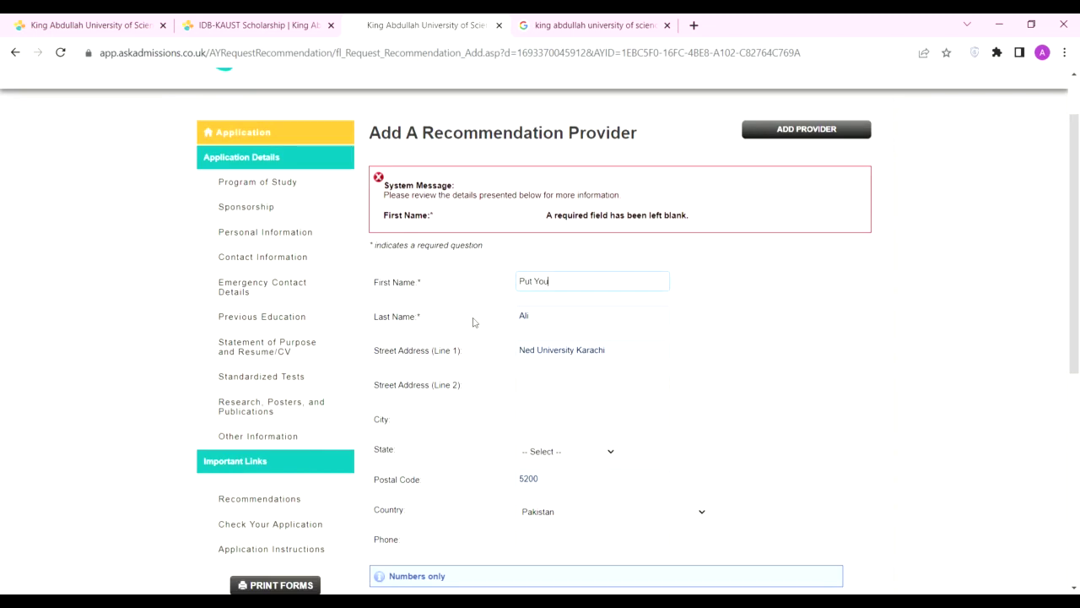
type("Put Your Teacher Name here")
Step: Save the second provider and confirm it with OK
scroll(474, 322, "down", 5)
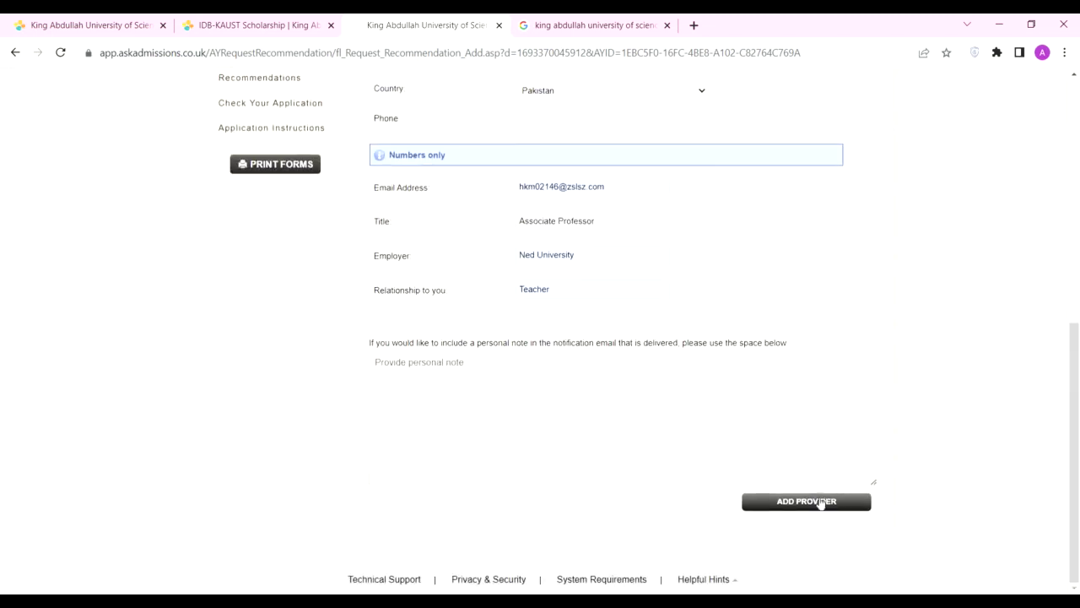
left_click(821, 501)
left_click(610, 246)
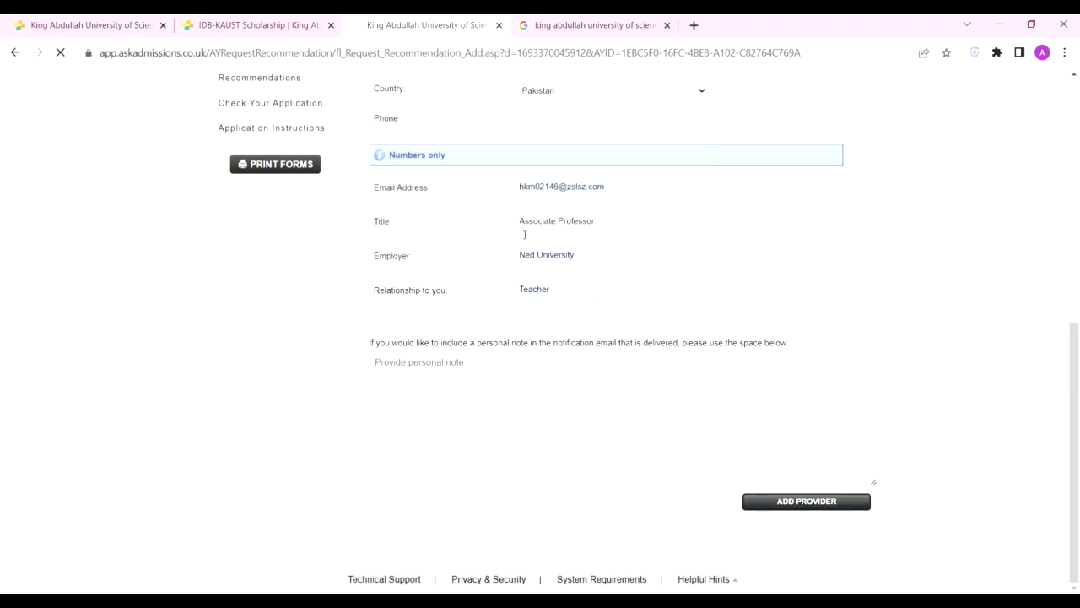
scroll(666, 364, "down", 2)
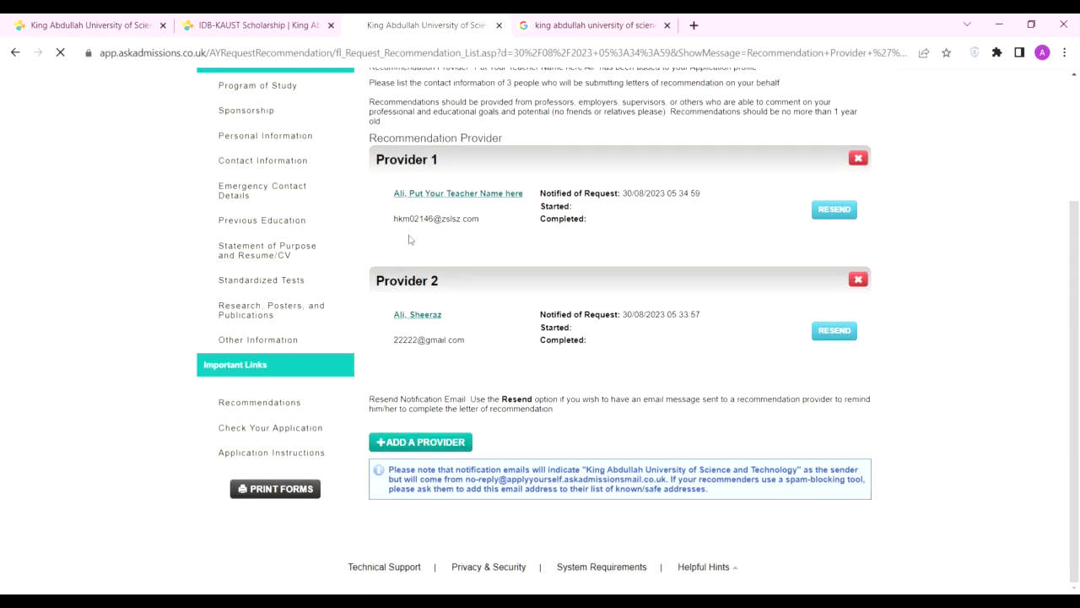
Step: Start a new recommendation provider and enter the provider's name, street address and postal code
left_click(538, 271)
left_click(612, 296)
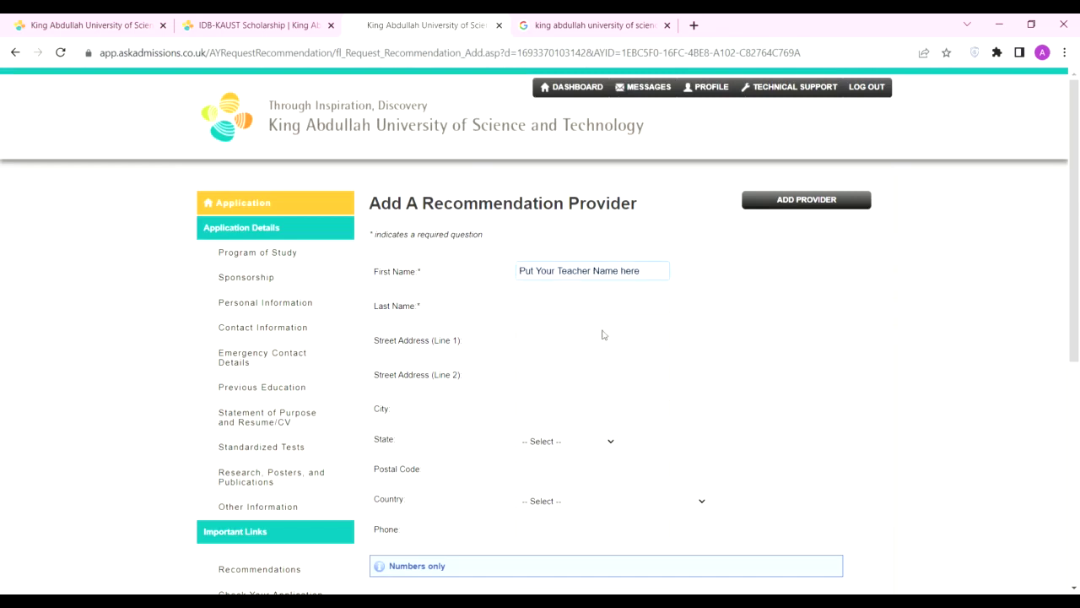
left_click(573, 312)
type("Ali")
left_click(535, 341)
type("Ned University Karachi")
left_click(561, 409)
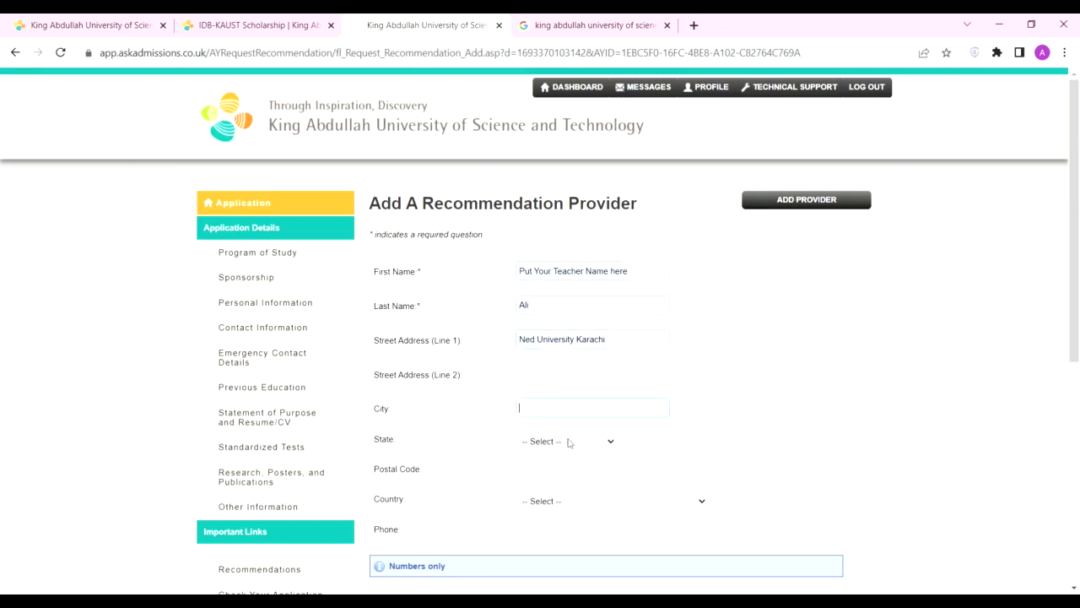
key("Tab")
scroll(561, 312, "down", 1)
left_click(568, 397)
type("5200")
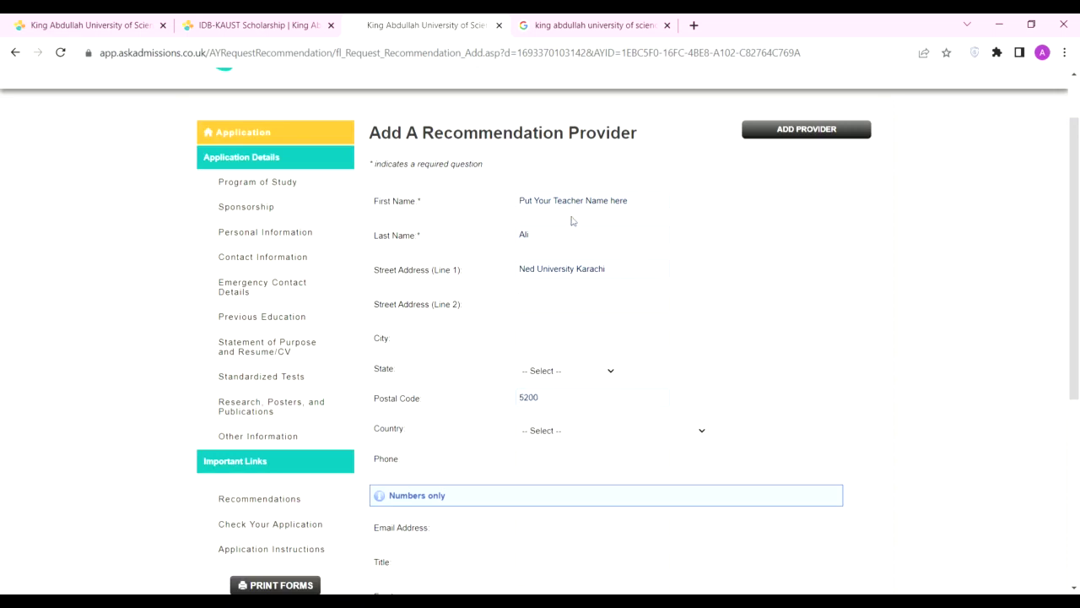
Step: Set the provider's country to Pakistan and enter their phone number and e-mail
key("Tab")
key("p")
scroll(584, 177, "down", 3)
key("Tab")
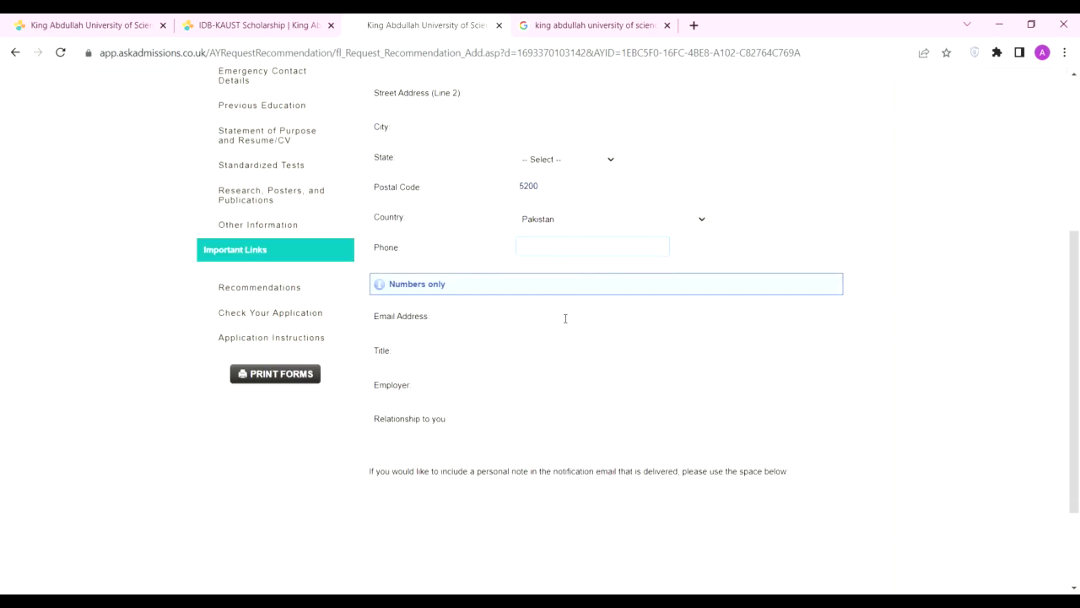
type("22222222")
left_click(555, 318)
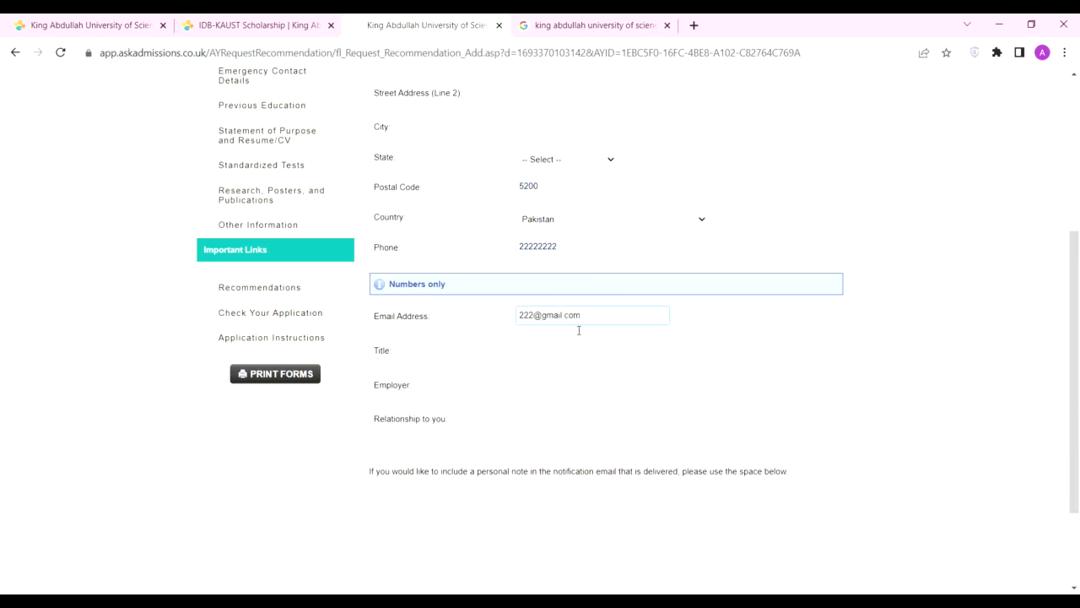
Step: Fill in title Assistant, employer Ned University and relationship Teacher, fixing the misspelled title
left_click(547, 357)
double_click(548, 357)
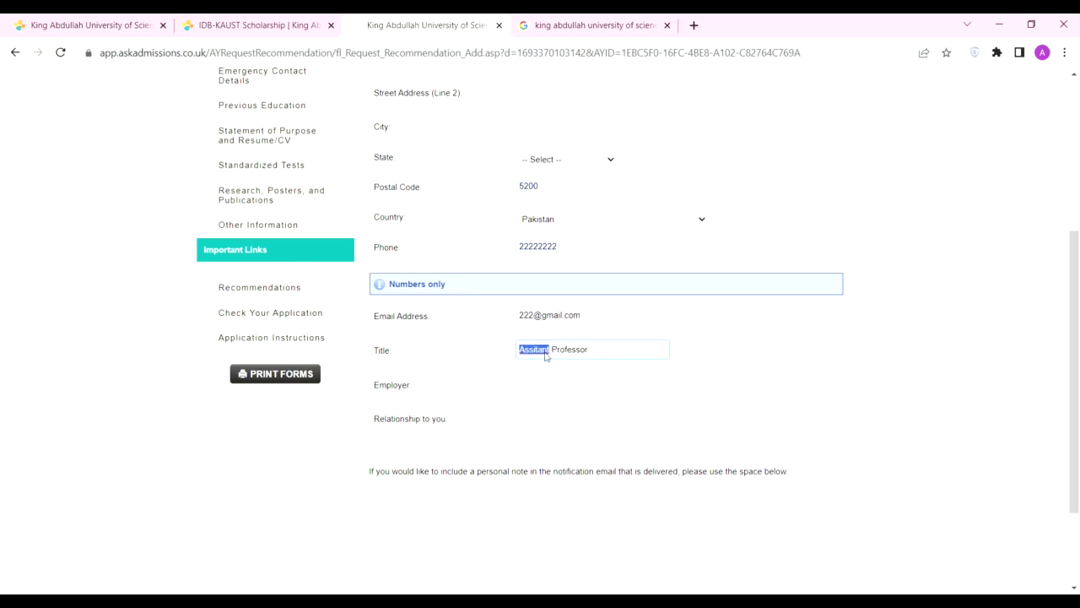
type("Assistant")
left_click(540, 386)
type("Ned University")
left_click(550, 422)
type("Teacher")
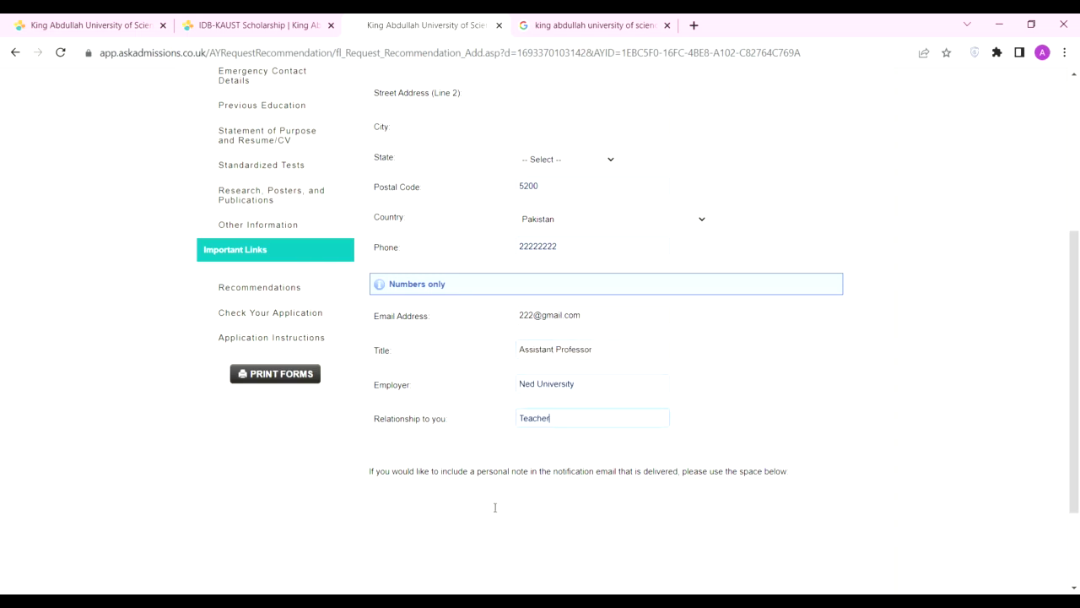
Step: Write a personal note, then save the provider and confirm the addition
left_click_drag(475, 472, 529, 472)
left_click(467, 501)
type("Put  personal not")
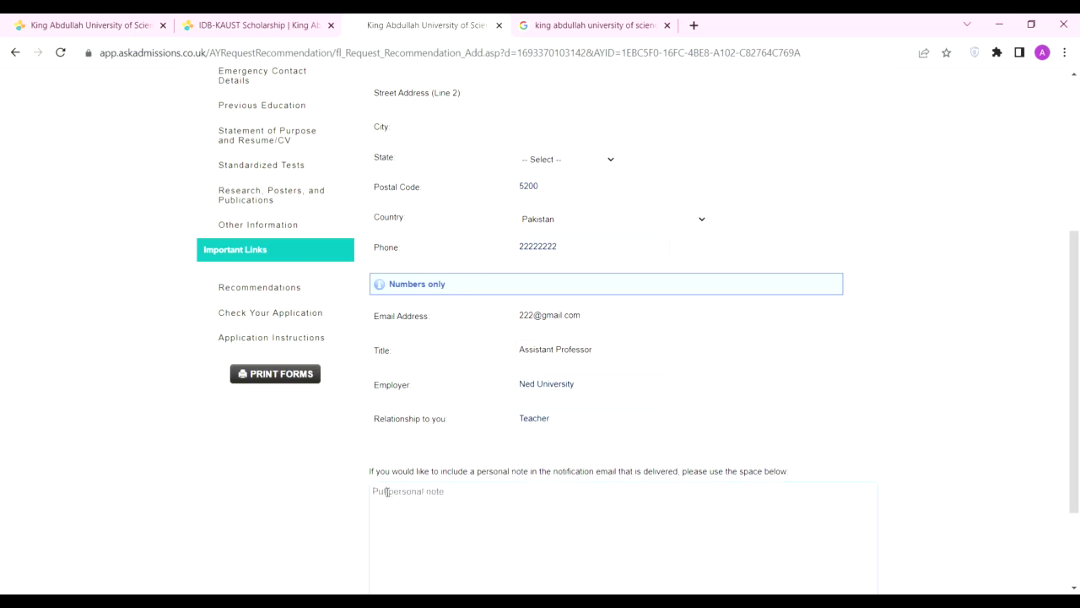
type("er")
scroll(548, 489, "down", 3)
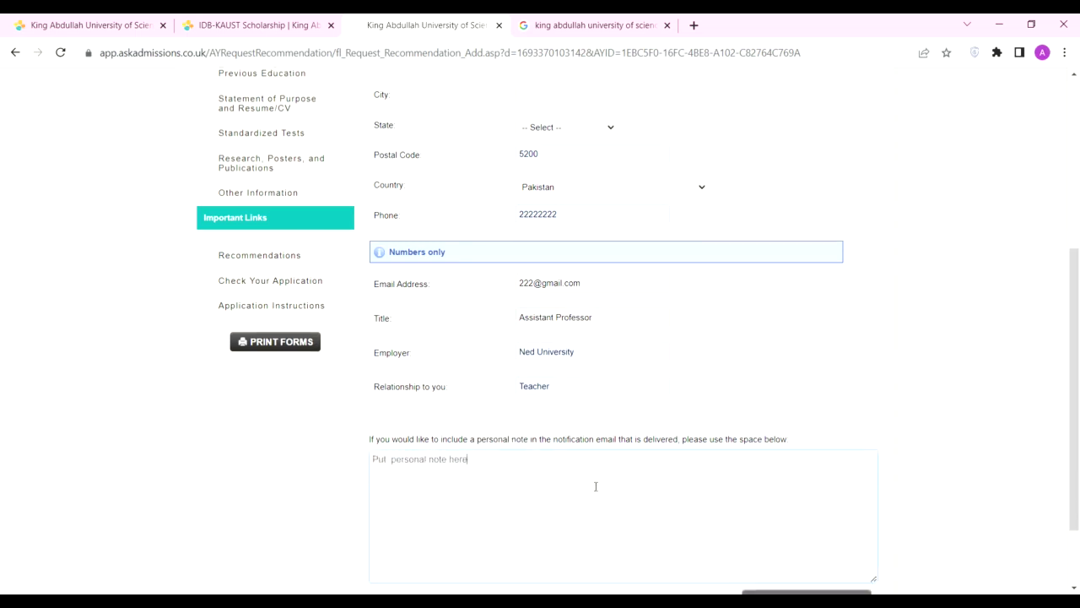
left_click(827, 501)
left_click(603, 246)
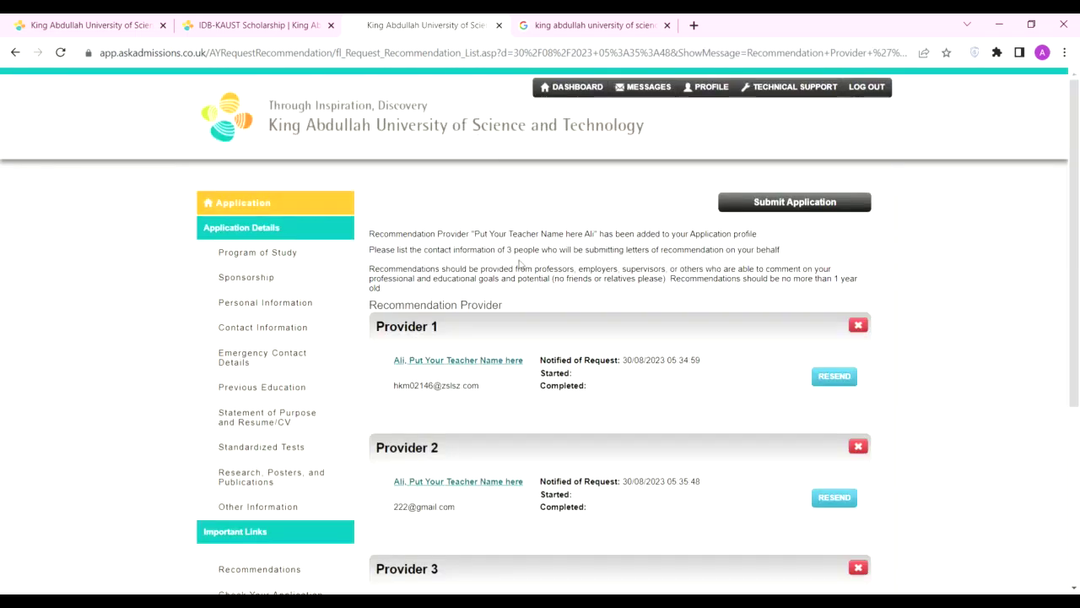
Step: Check the application for completeness and proceed to submission
left_click_drag(505, 250, 540, 250)
scroll(280, 390, "down", 1)
scroll(280, 390, "down", 3)
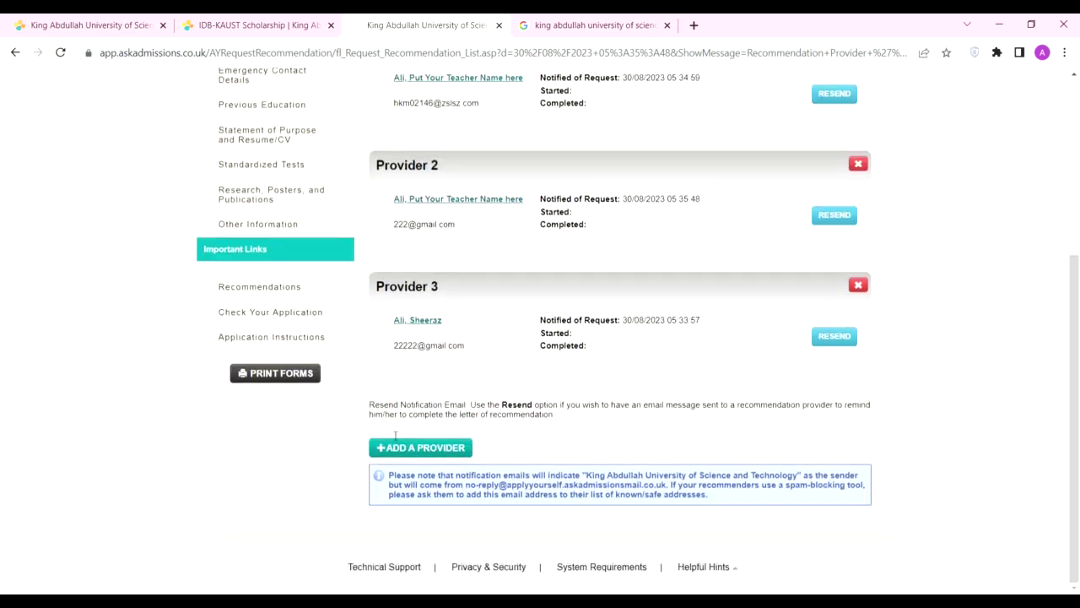
left_click(268, 313)
left_click(624, 337)
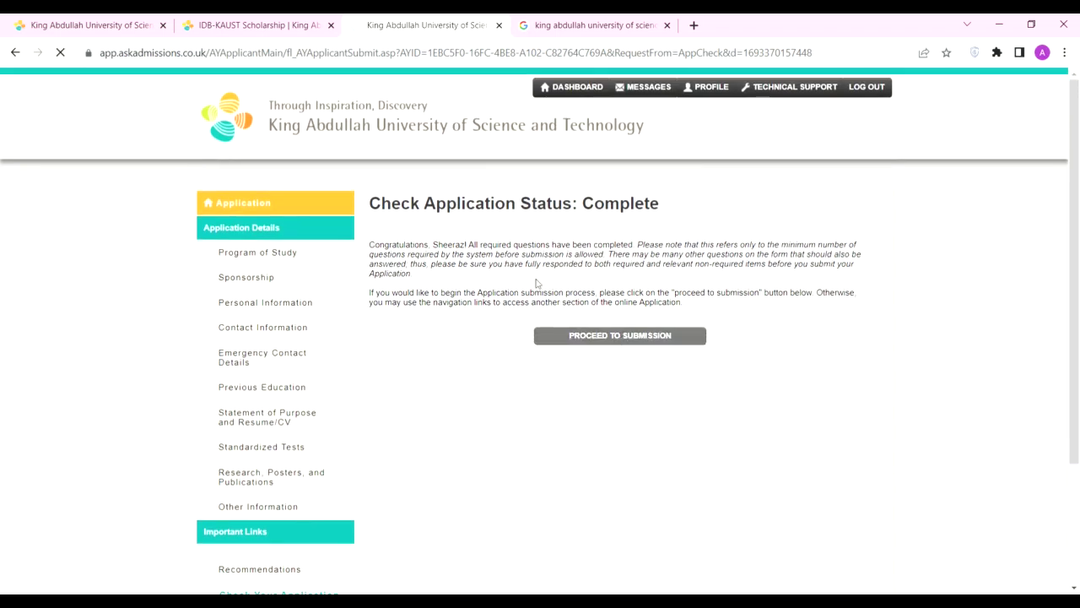
Step: Confirm the submission statement, sign with the applicant's full name and submit the application
left_click(373, 458)
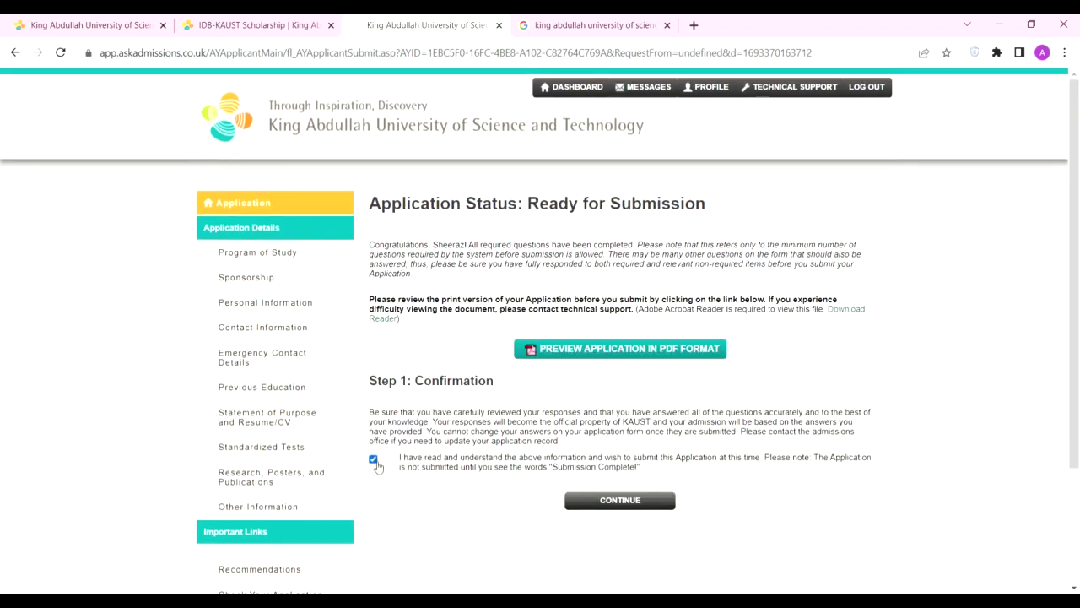
scroll(590, 389, "down", 2)
left_click(616, 388)
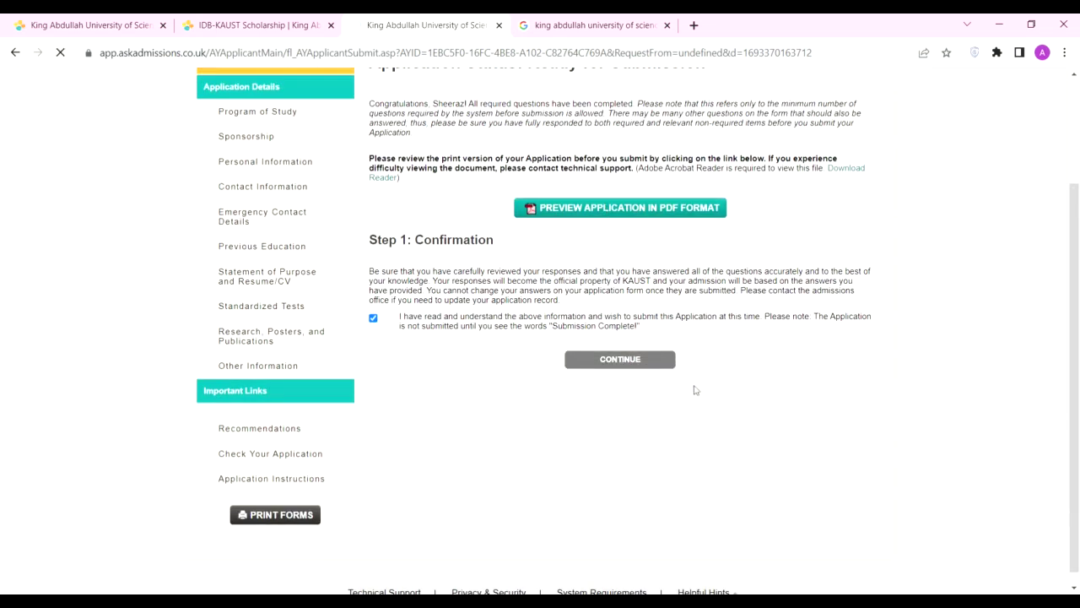
left_click(562, 314)
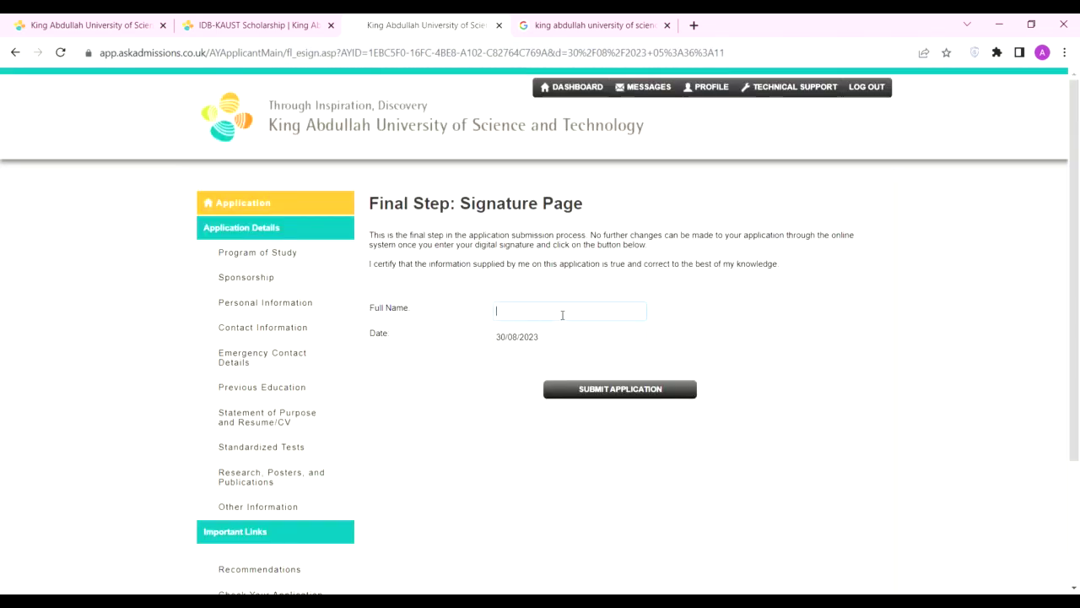
left_click(578, 397)
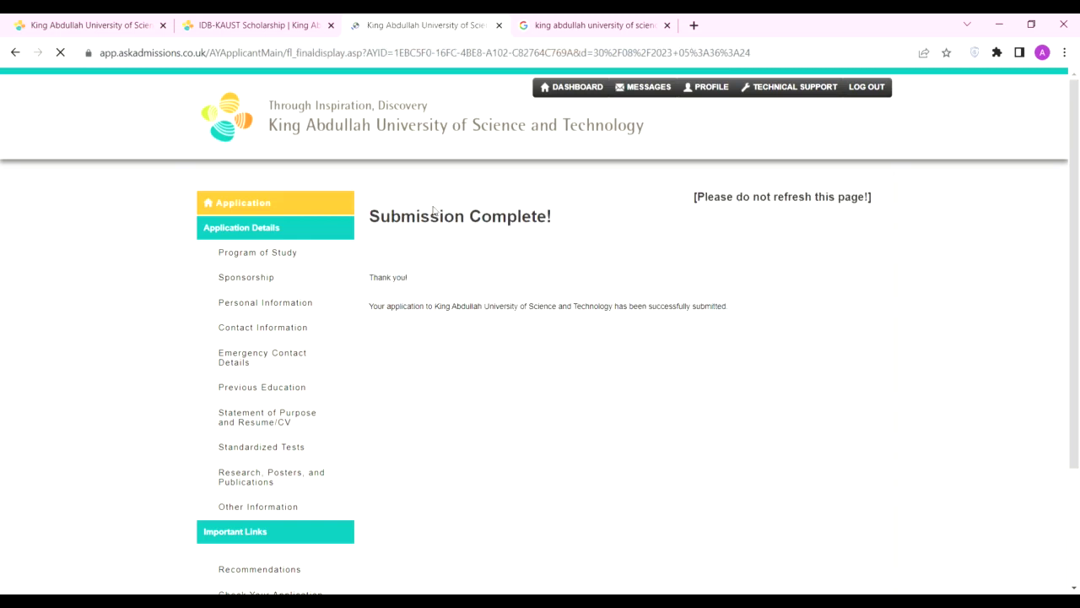
Step: Highlight the Submission Complete! heading and the successful submission message
left_click_drag(373, 218, 555, 219)
left_click(738, 241)
left_click_drag(371, 306, 723, 336)
left_click(722, 336)
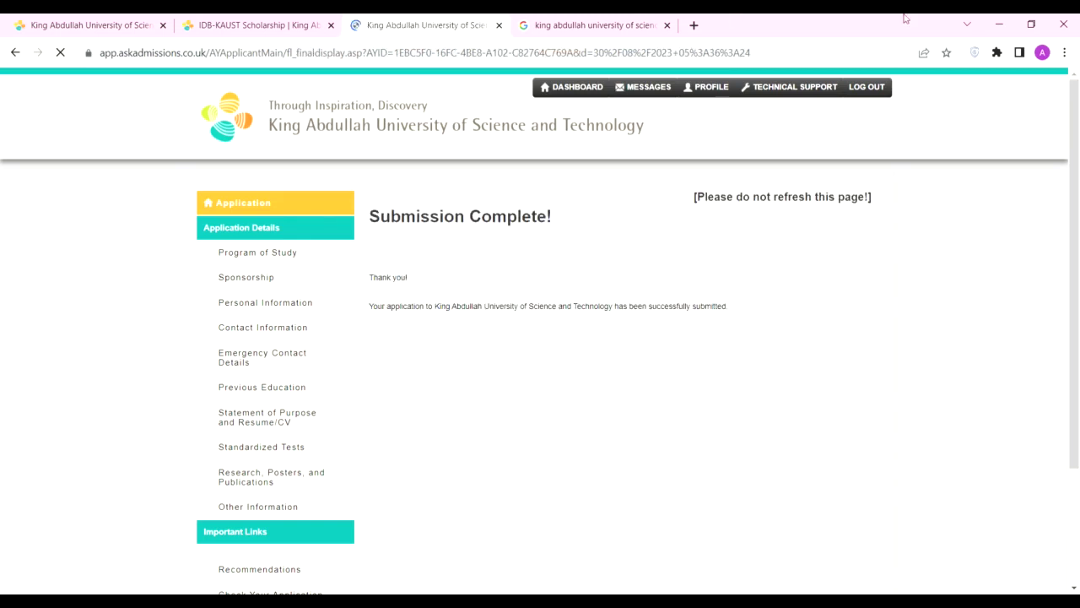